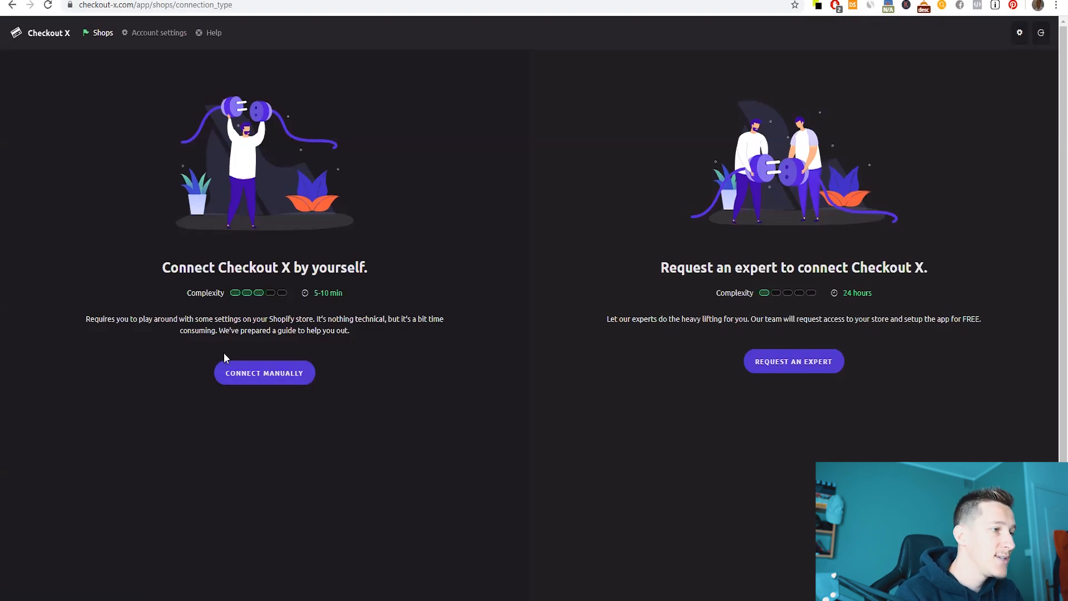
# - Connect the store manually using the domain optimized-demo, then continue to the private-app step
pyautogui.click(267, 374)
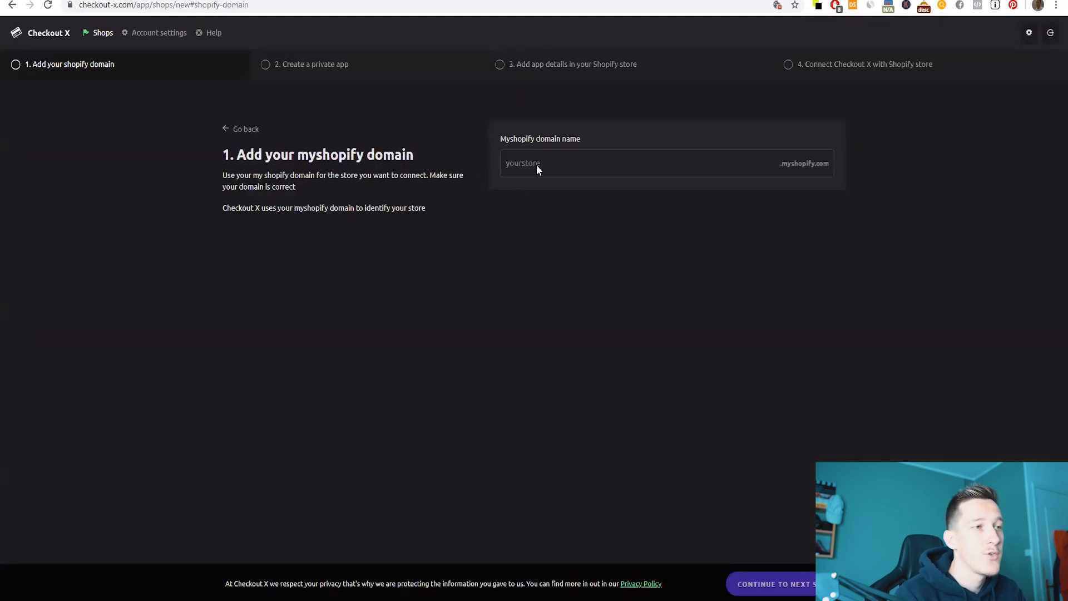
pyautogui.hotkey('ctrl', 'Tab')
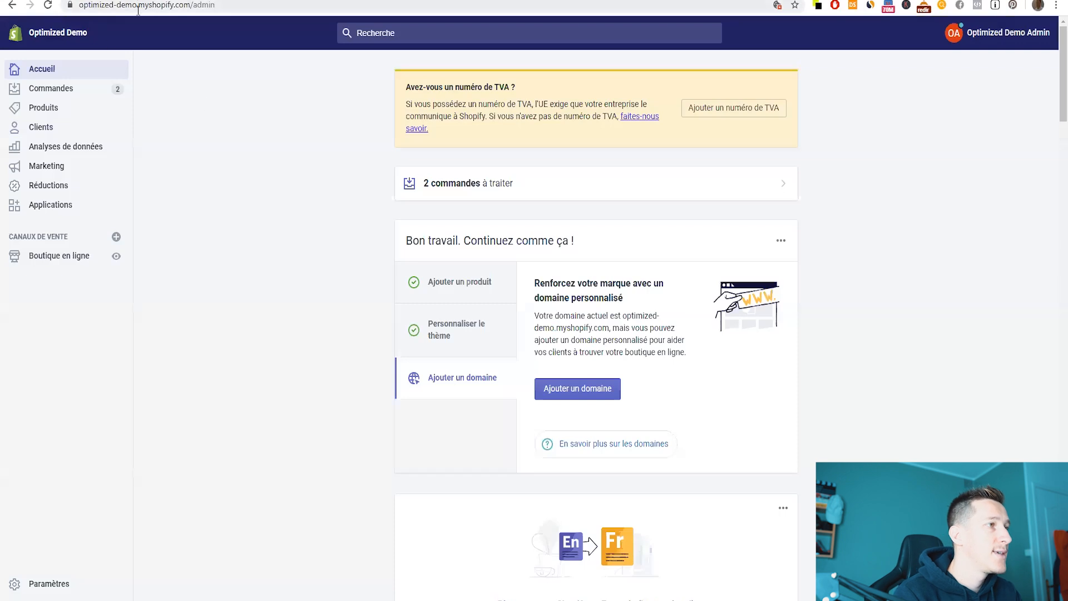
pyautogui.click(191, 5)
pyautogui.hotkey('ctrl', 'c')
pyautogui.hotkey('ctrl', 'Tab')
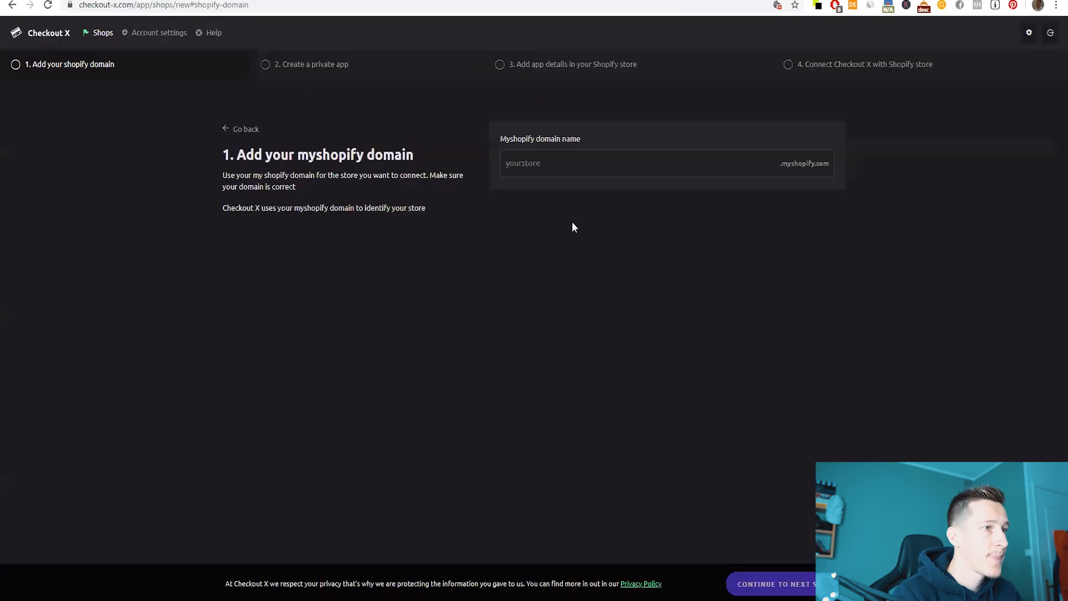
pyautogui.click(578, 168)
pyautogui.hotkey('ctrl', 'v')
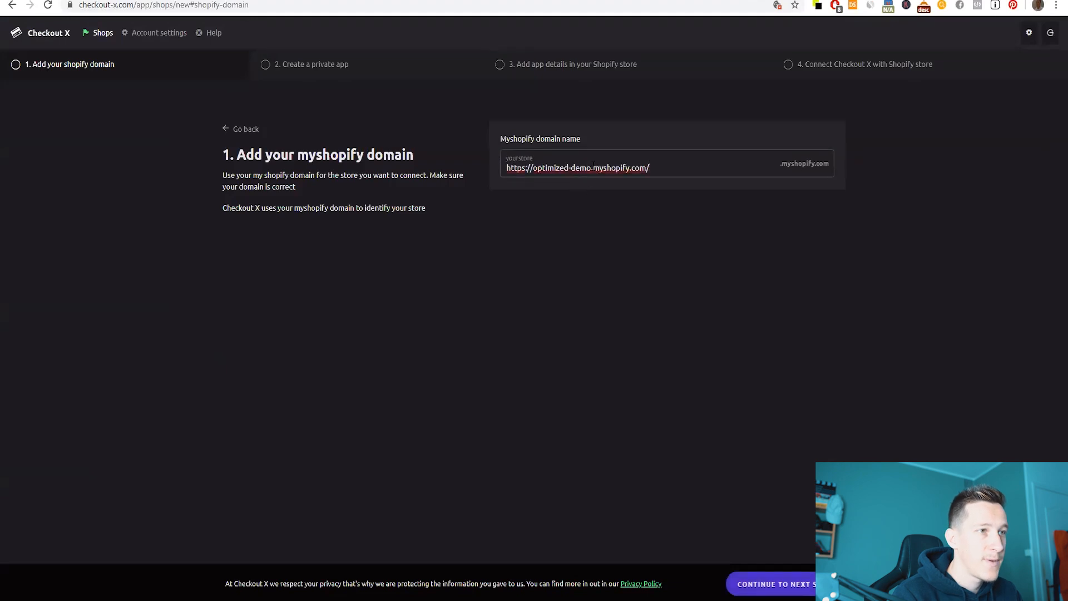
pyautogui.moveTo(593, 167); pyautogui.dragTo(691, 168)
pyautogui.press('BackSpace')
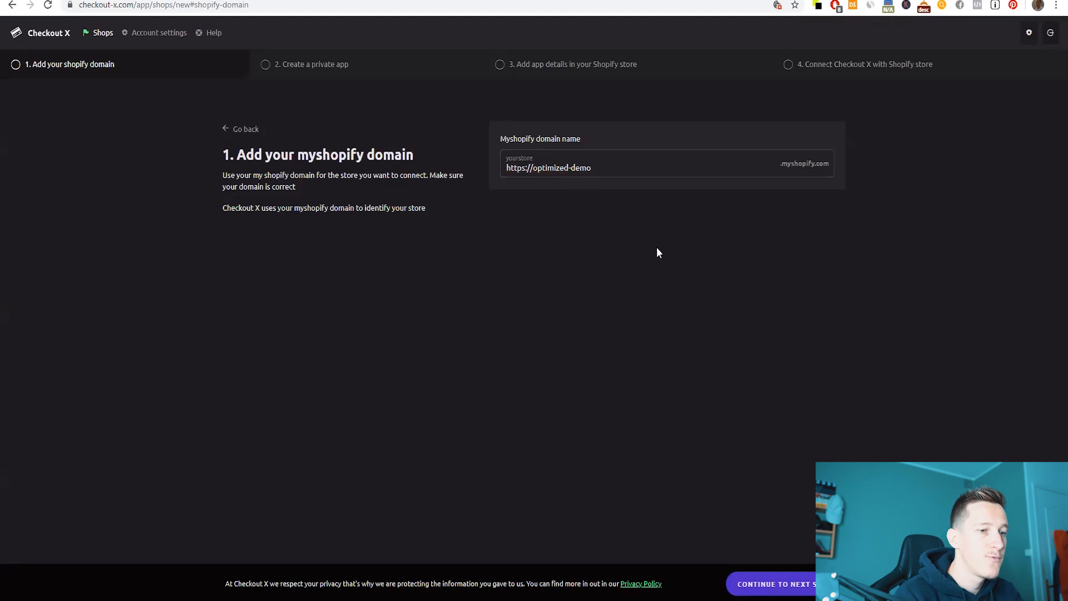
pyautogui.click(776, 587)
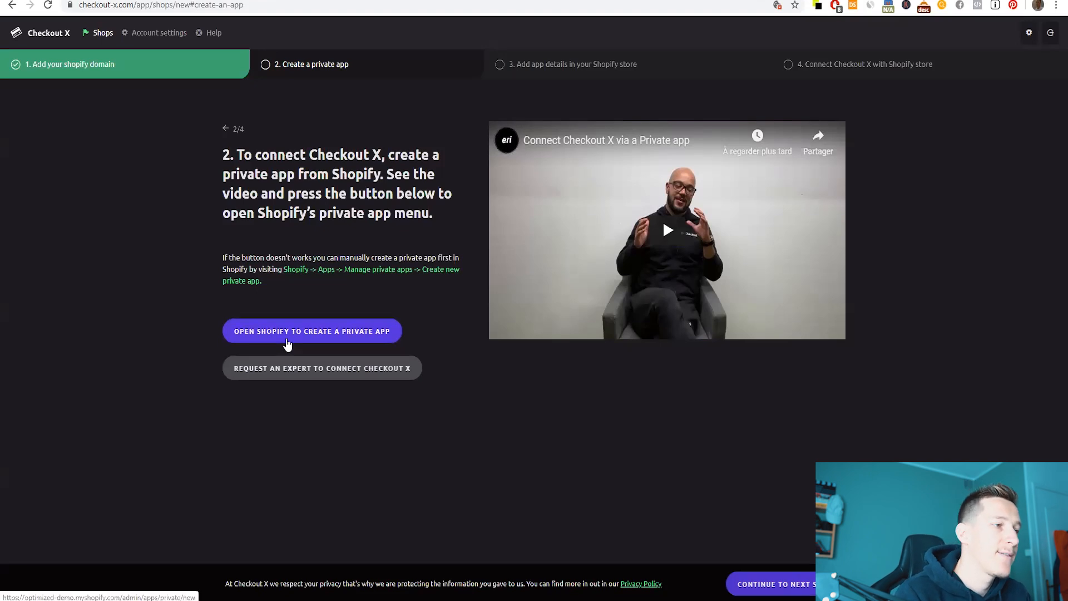
pyautogui.click(288, 345)
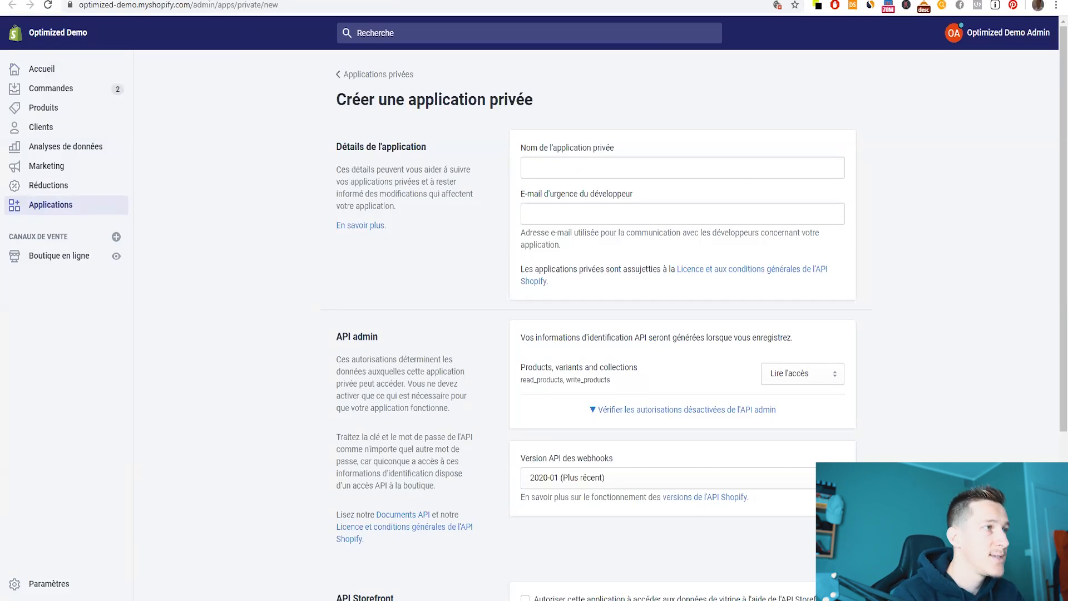
# - Advance to the app-details step and copy the app name 'Checkout' for Shopify's private app form
pyautogui.hotkey('ctrl', 'shift', 'Tab')
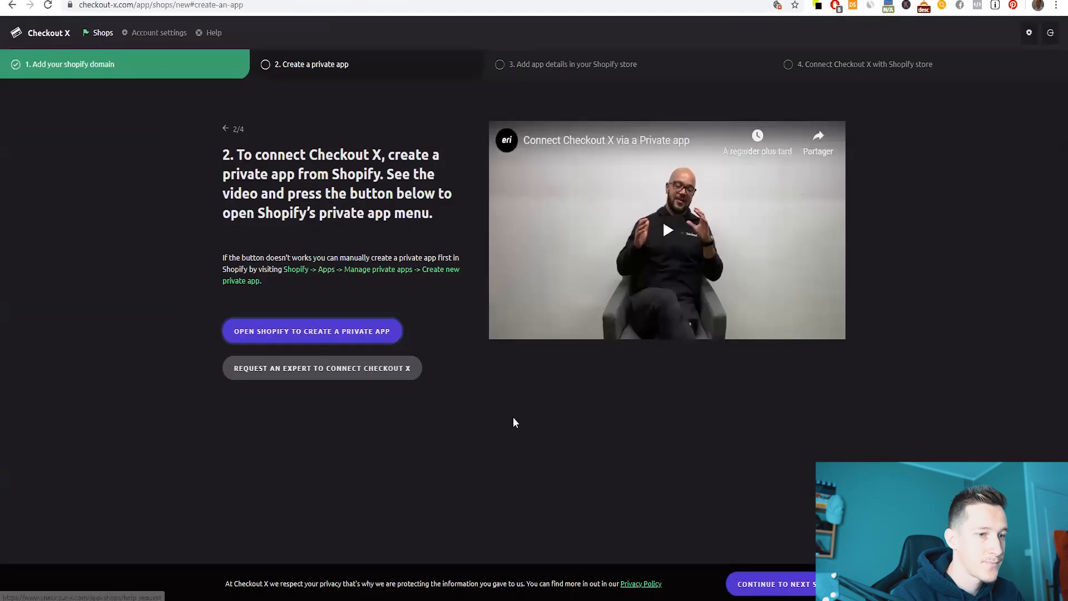
pyautogui.click(775, 585)
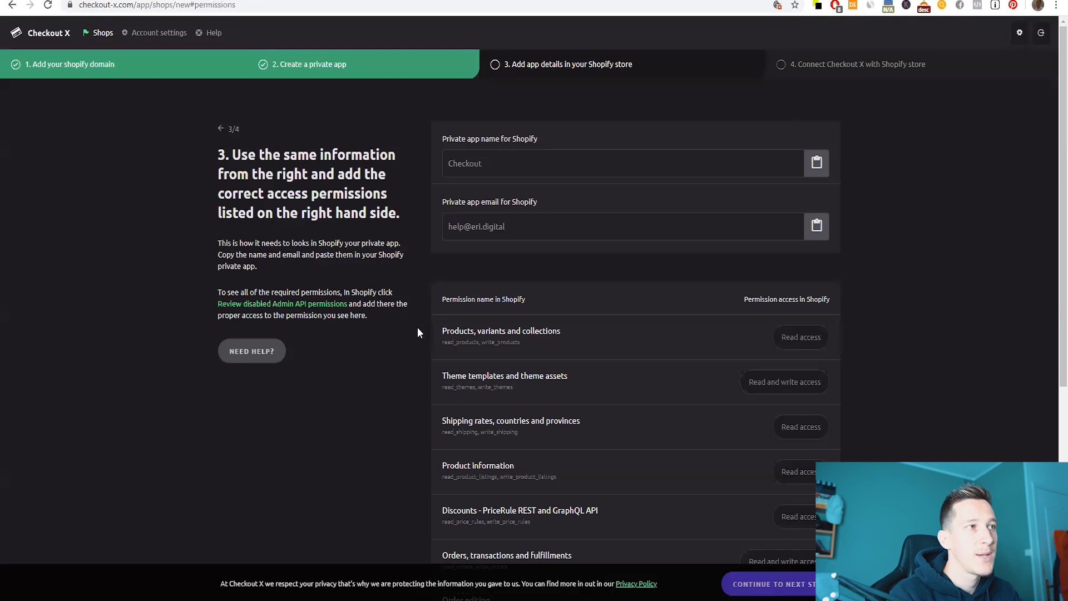
pyautogui.hotkey('ctrl', 'Tab')
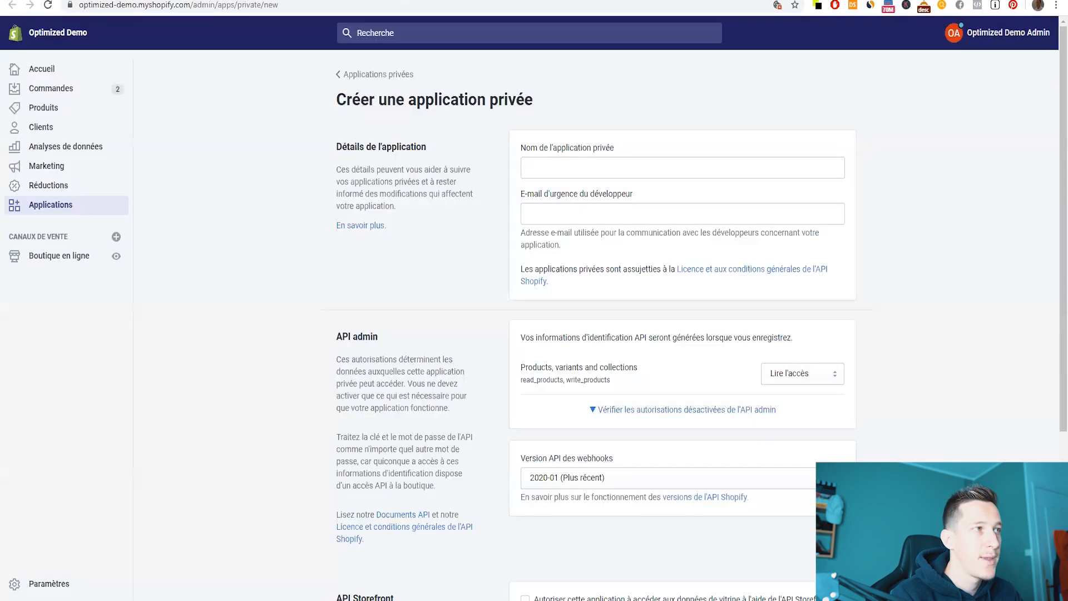
pyautogui.hotkey('ctrl', 'Tab')
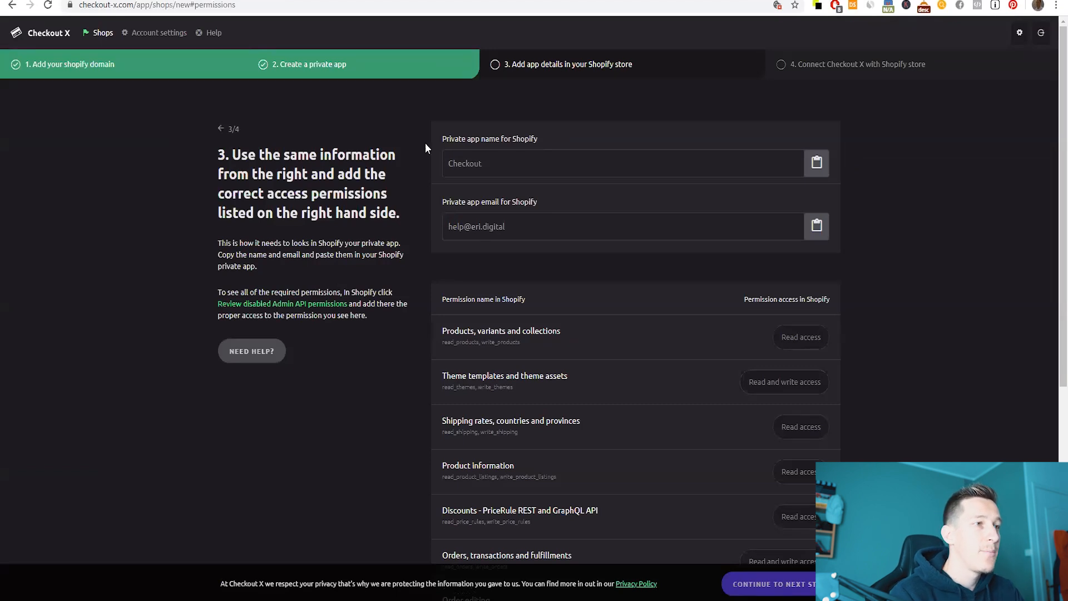
pyautogui.doubleClick(461, 170)
pyautogui.click(426, 170)
pyautogui.doubleClick(467, 161)
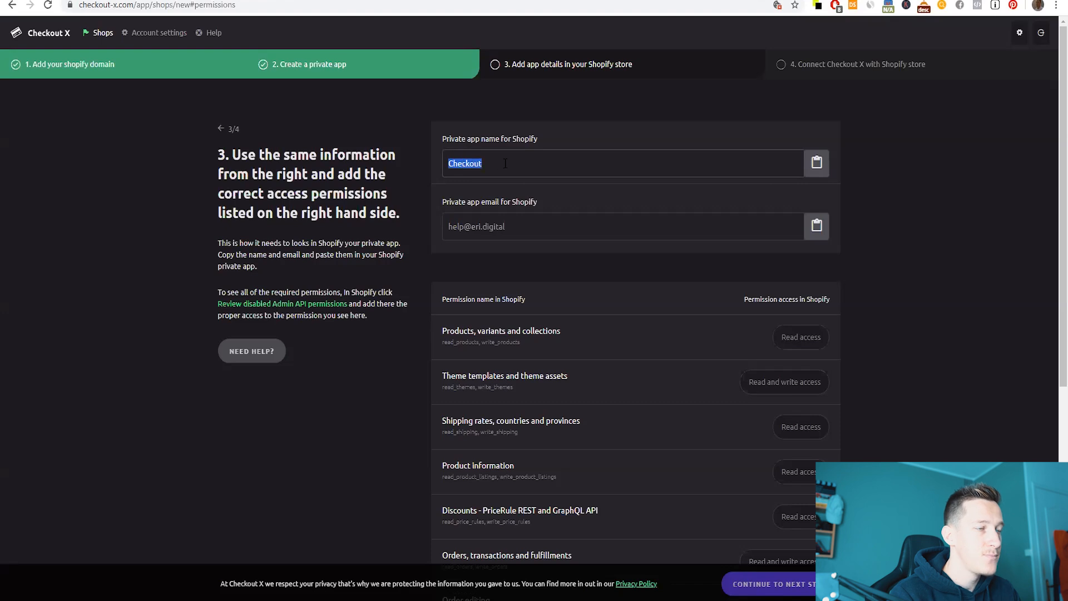
pyautogui.click(817, 163)
pyautogui.hotkey('ctrl', 'Tab')
pyautogui.click(551, 165)
# - Name the private app 'Checkout', add the contact email, and reveal the Admin API permissions
pyautogui.hotkey('ctrl', 'v')
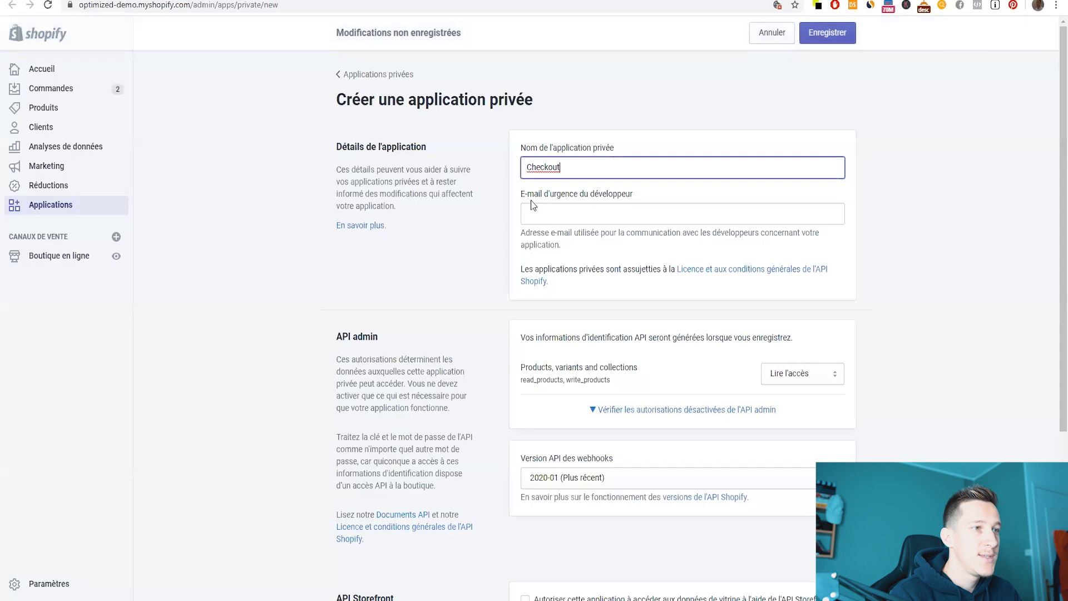
pyautogui.hotkey('ctrl', 'shift', 'Tab')
pyautogui.moveTo(507, 225); pyautogui.dragTo(405, 105)
pyautogui.hotkey('ctrl', 'c')
pyautogui.hotkey('ctrl', 'Tab')
pyautogui.click(549, 212)
pyautogui.hotkey('ctrl', 'v')
pyautogui.scroll(-2, 412, 257)
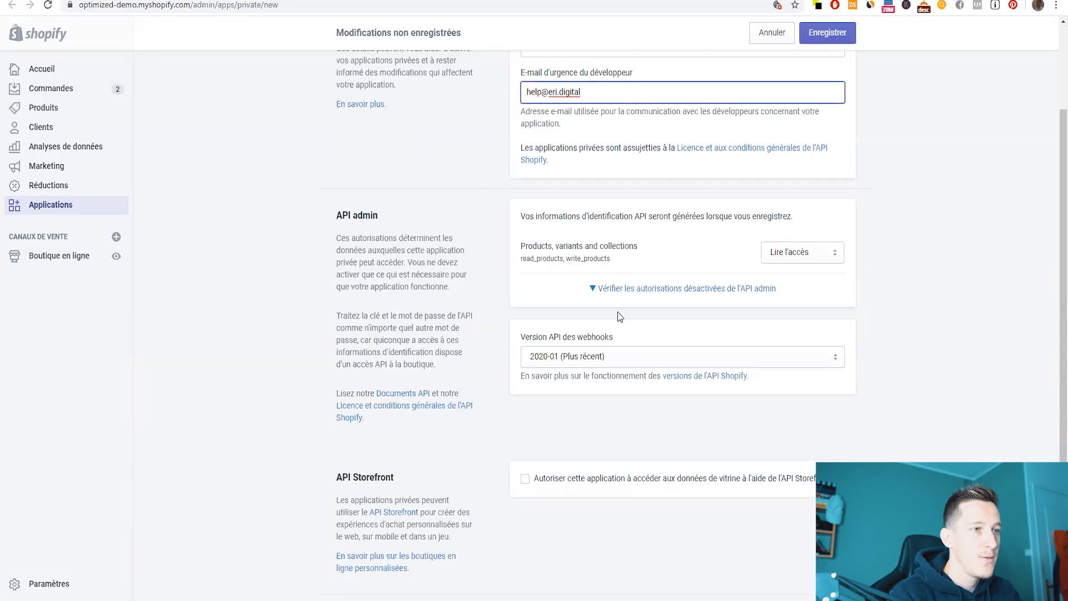
pyautogui.click(615, 297)
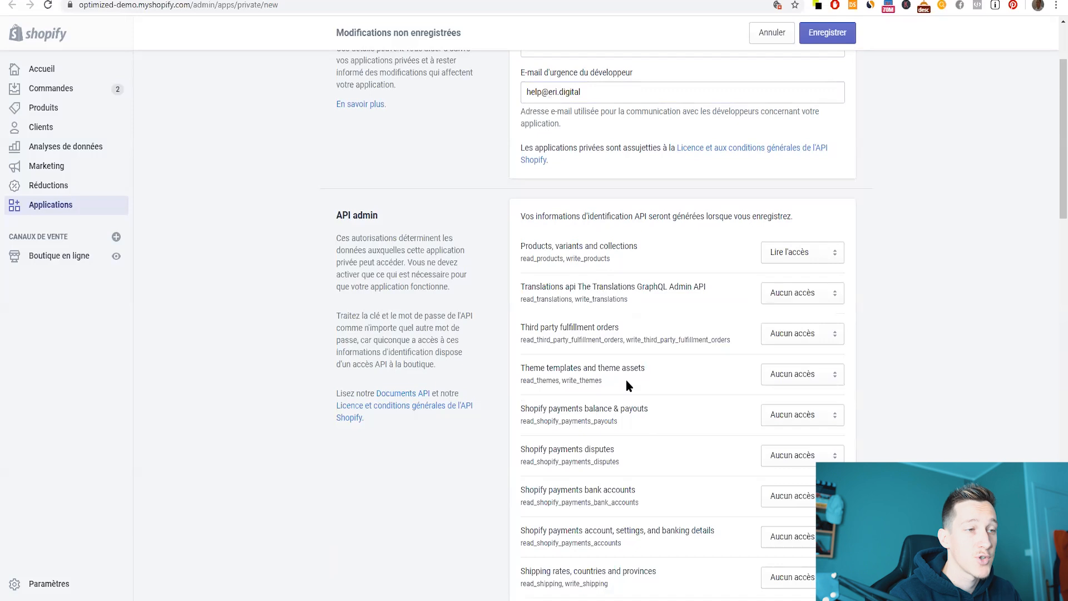
# - Check that the Products, variants and collections permission needs Read access in both lists
pyautogui.hotkey('ctrl', 'shift', 'Tab')
pyautogui.scroll(-3, 564, 250)
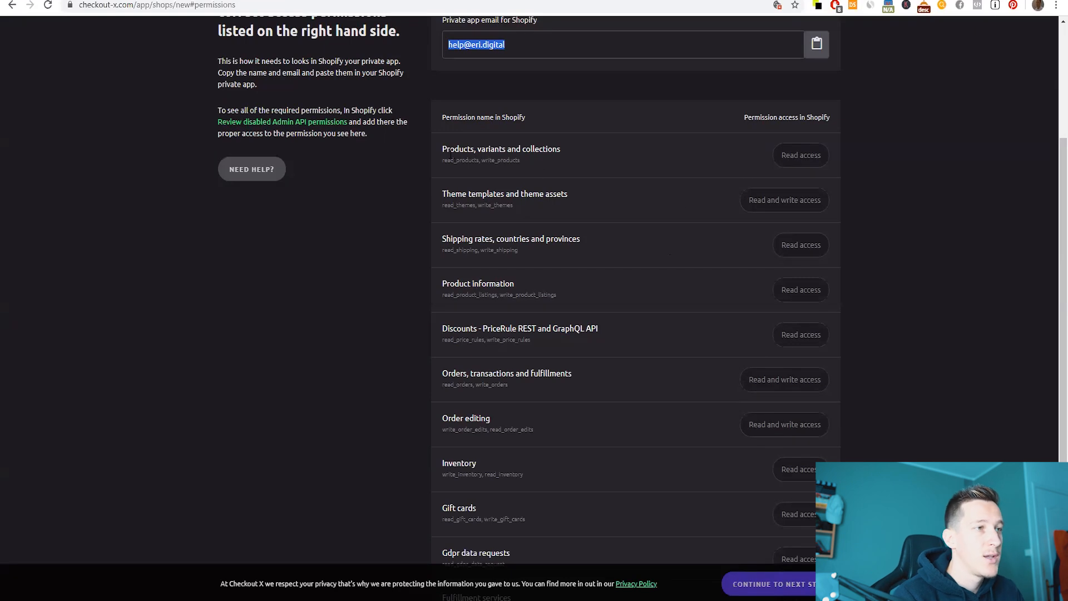
pyautogui.moveTo(440, 148); pyautogui.dragTo(464, 149)
pyautogui.click(544, 149)
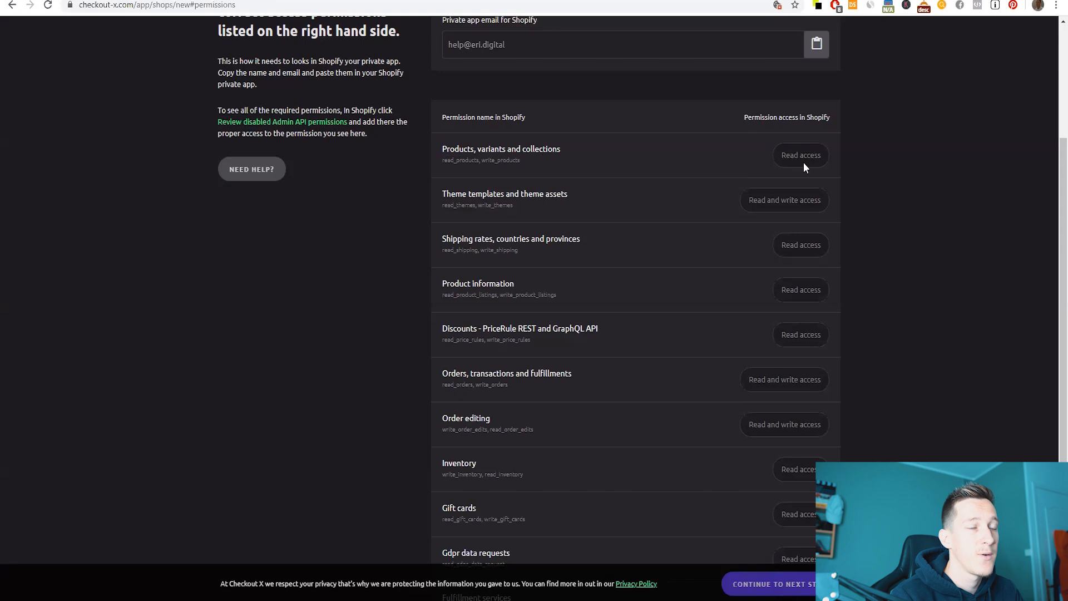
pyautogui.moveTo(799, 156); pyautogui.dragTo(835, 158)
pyautogui.click(848, 162)
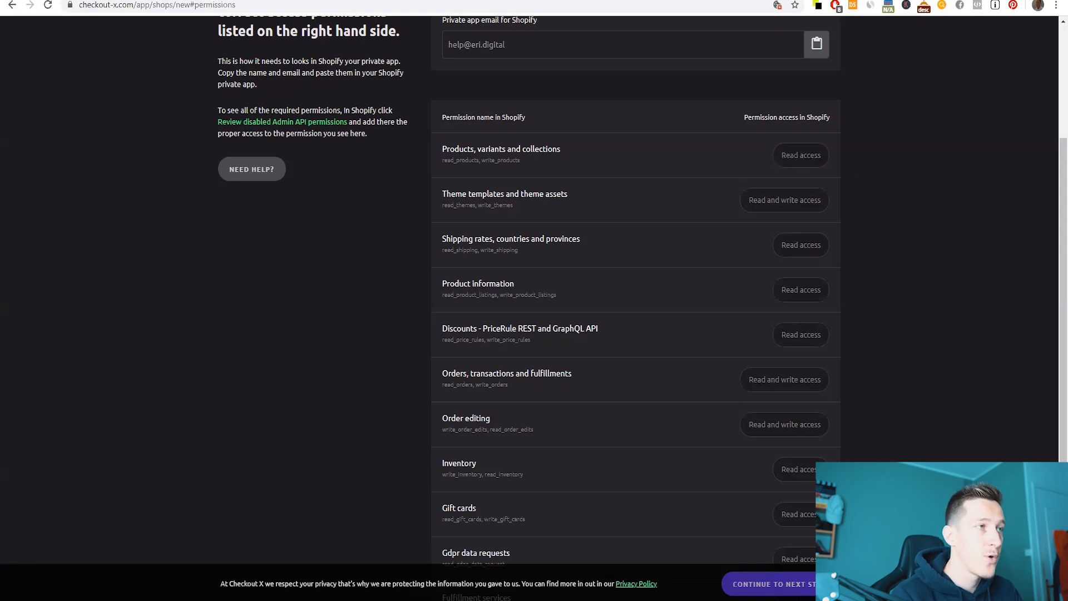
pyautogui.hotkey('alt', 'Tab')
pyautogui.moveTo(520, 246); pyautogui.dragTo(585, 246)
pyautogui.click(690, 256)
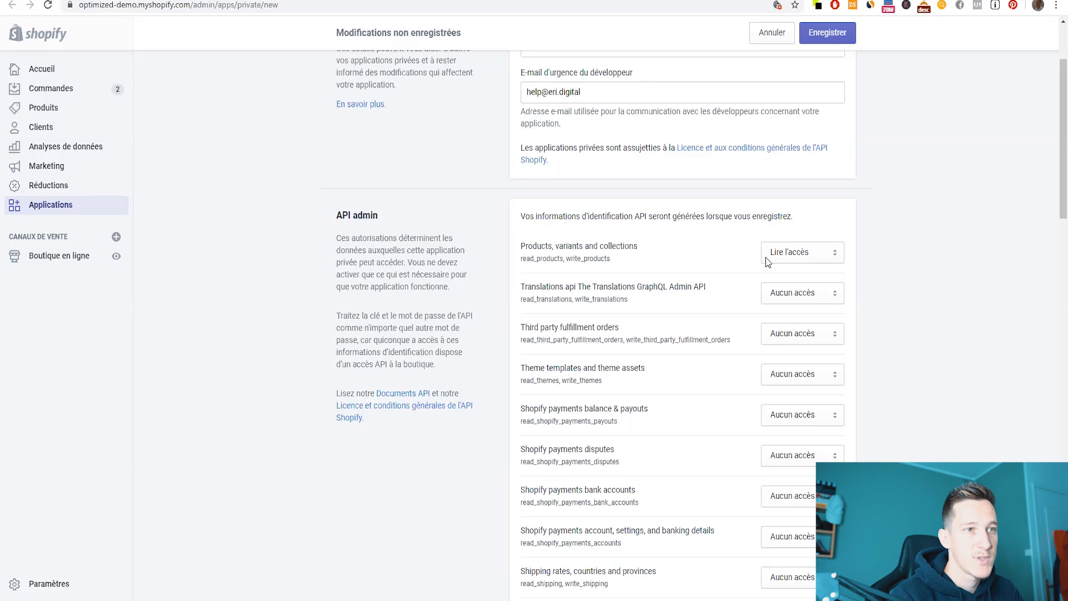
# - Grant Read and write access to Theme templates and theme assets
pyautogui.hotkey('alt', 'Tab')
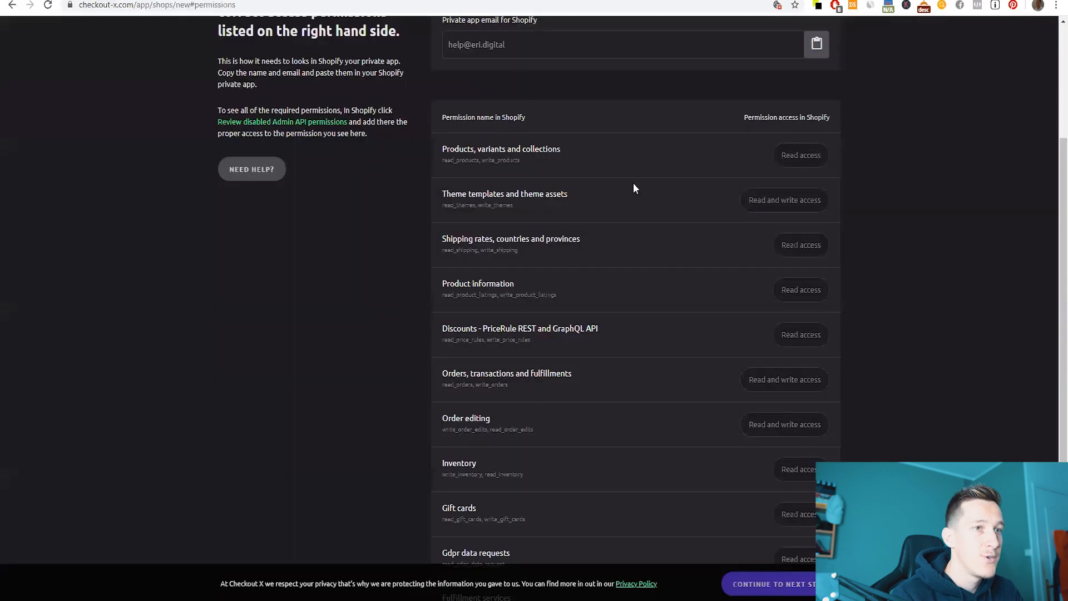
pyautogui.moveTo(445, 196); pyautogui.dragTo(570, 203)
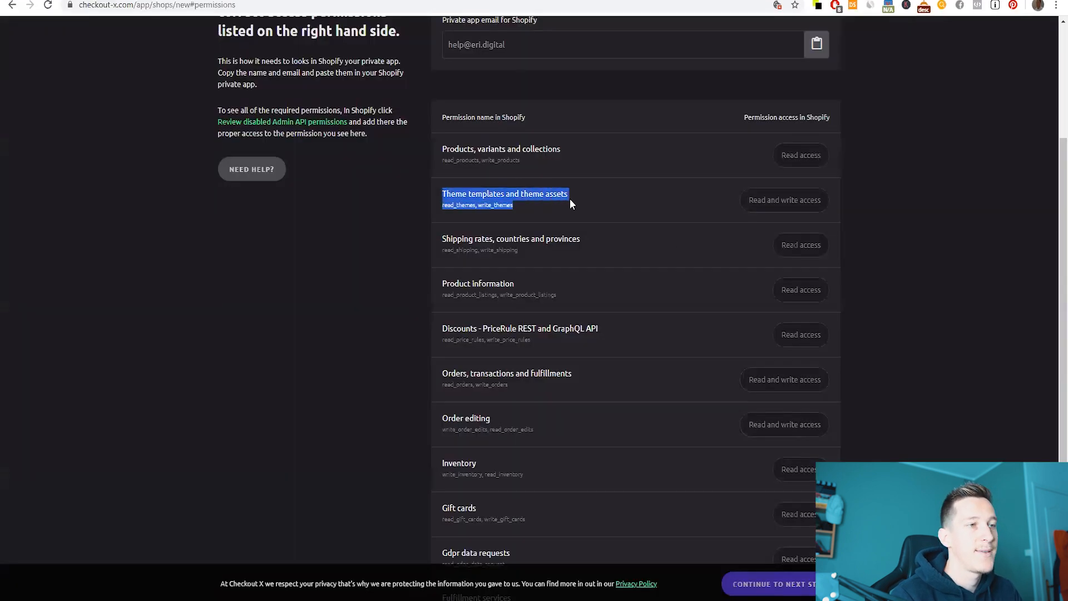
pyautogui.click(759, 208)
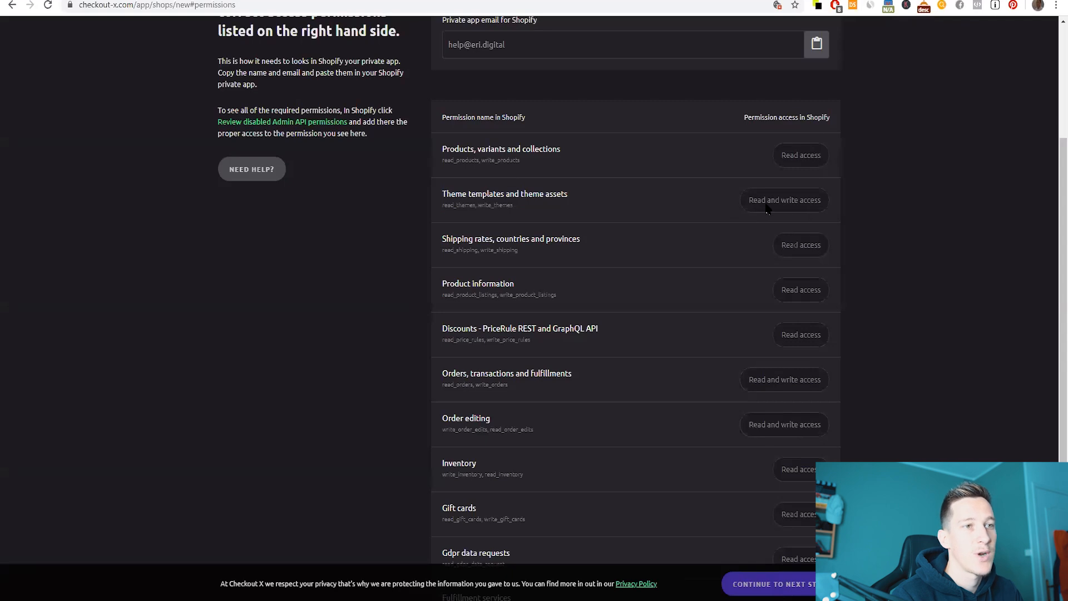
pyautogui.hotkey('alt', 'Tab')
pyautogui.click(790, 374)
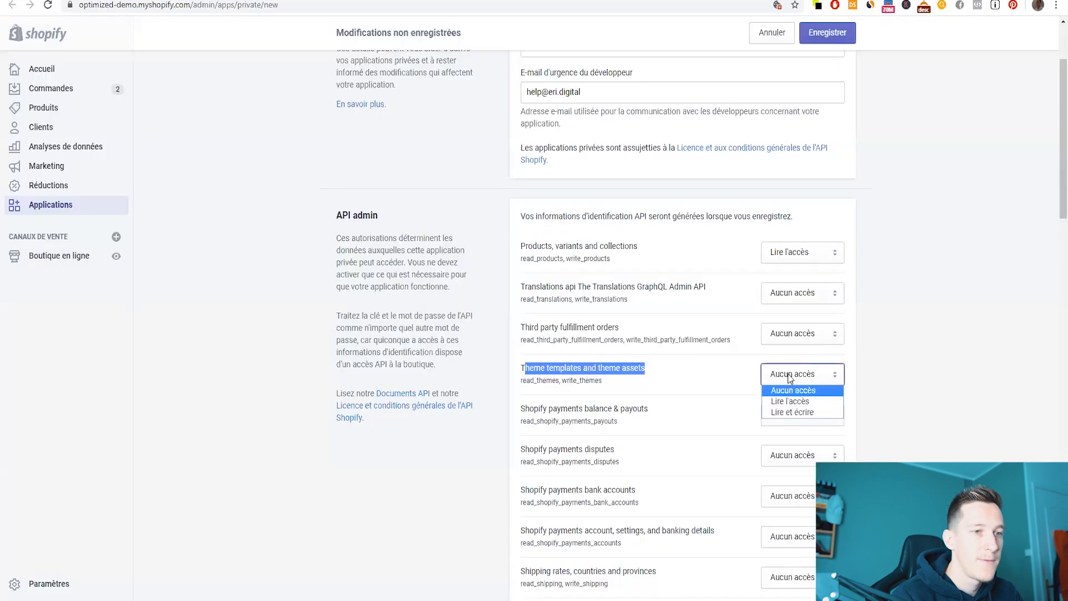
pyautogui.click(789, 413)
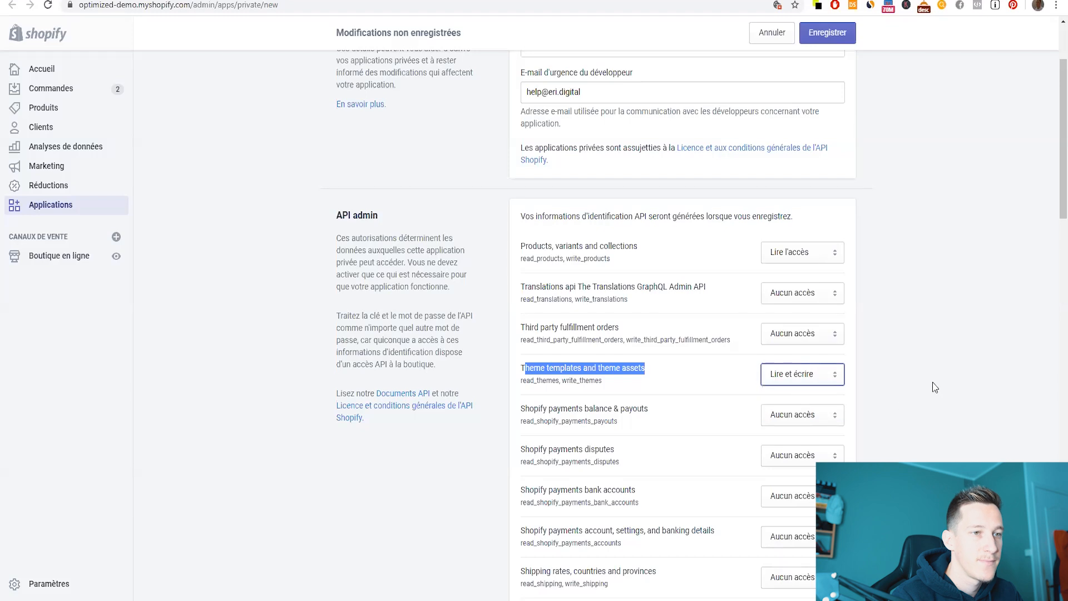
pyautogui.scroll(-1, 851, 397)
pyautogui.scroll(-5, 574, 212)
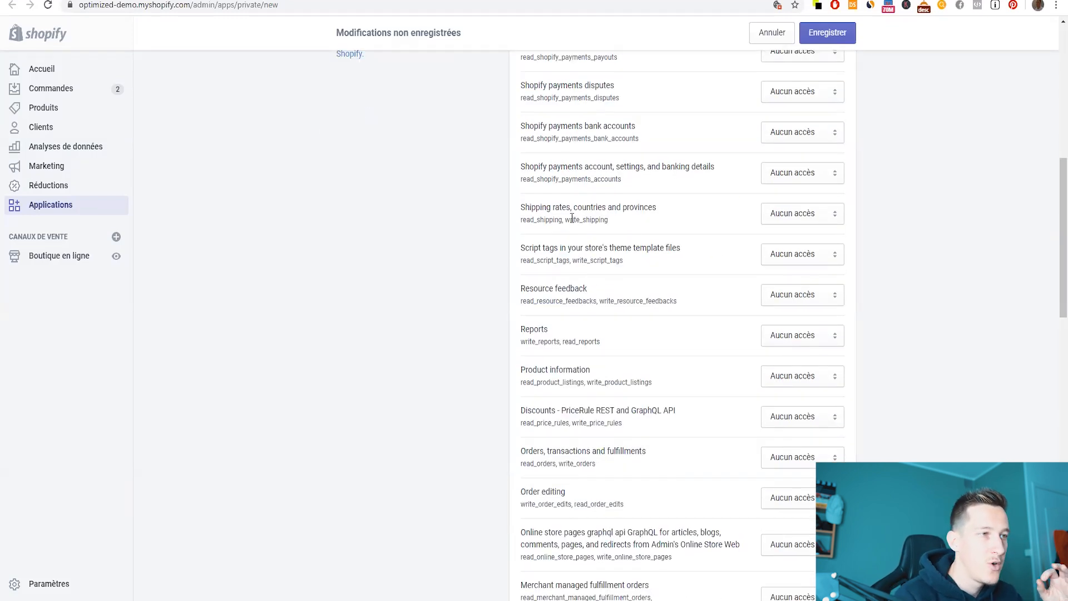
# - Grant Read access to Shipping rates and save the private app
pyautogui.hotkey('alt', 'Tab')
pyautogui.scroll(-3, 662, 288)
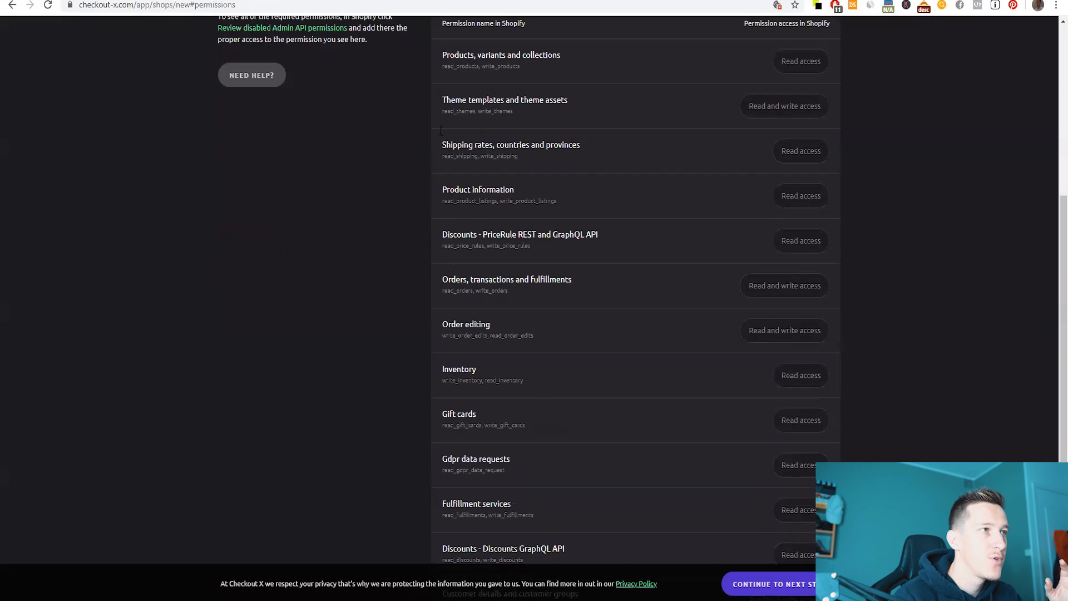
pyautogui.hotkey('alt', 'Tab')
pyautogui.hotkey('alt', 'Tab')
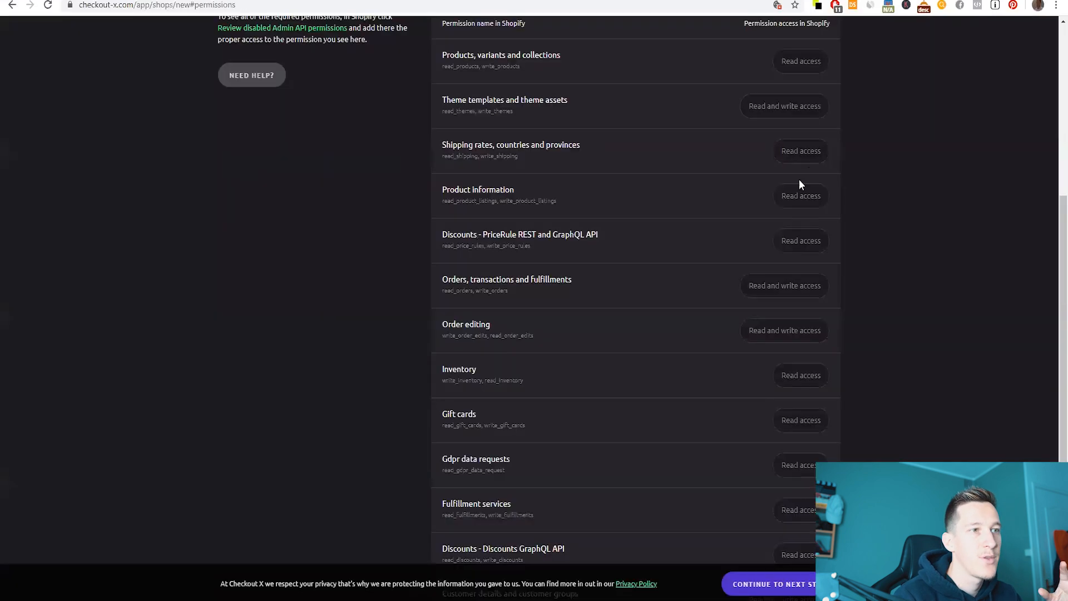
pyautogui.scroll(2, 783, 302)
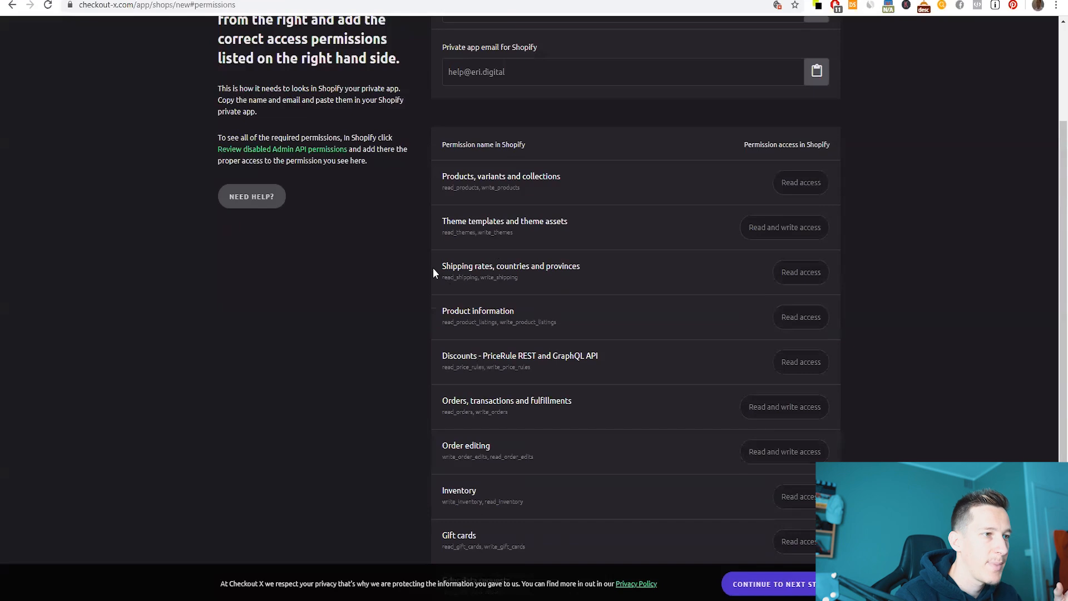
pyautogui.moveTo(434, 267); pyautogui.dragTo(489, 268)
pyautogui.tripleClick(567, 269)
pyautogui.click(467, 268)
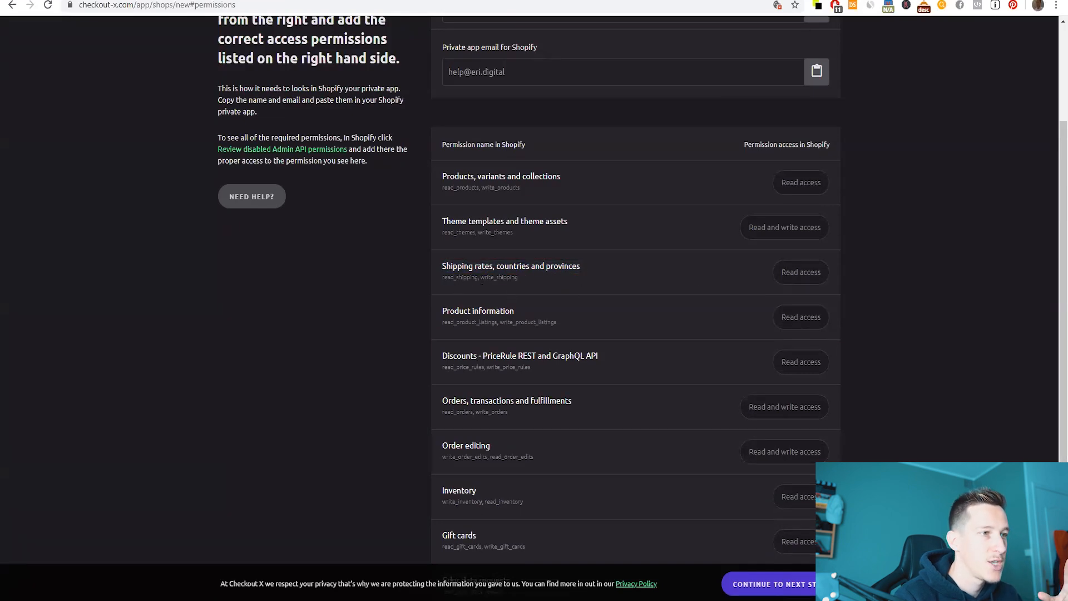
pyautogui.click(267, 1)
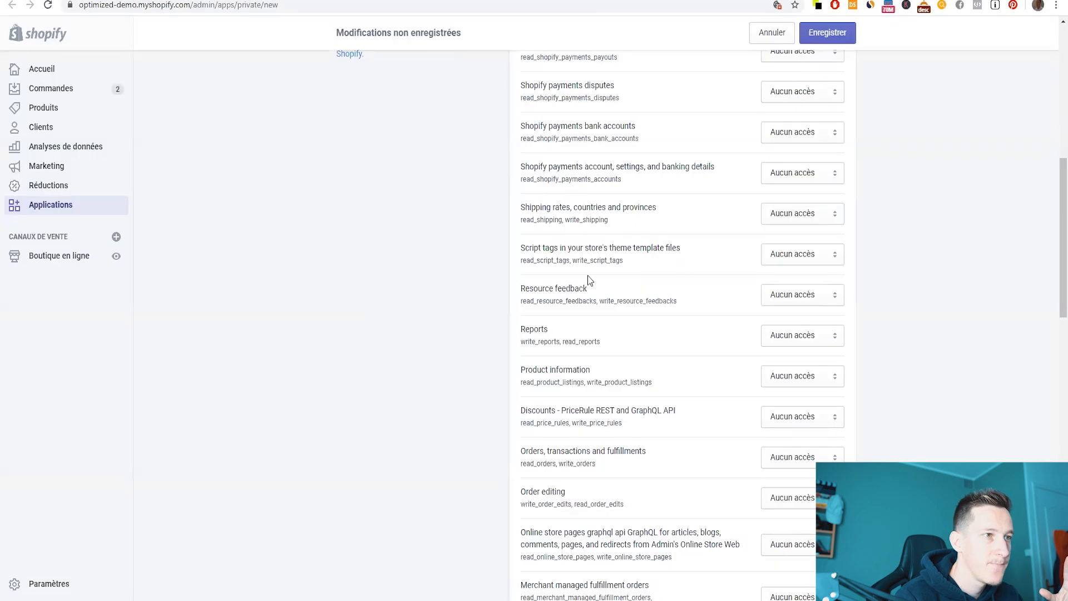
pyautogui.scroll(1, 588, 275)
pyautogui.moveTo(619, 280); pyautogui.dragTo(514, 262)
pyautogui.click(689, 278)
pyautogui.click(769, 283)
pyautogui.click(788, 301)
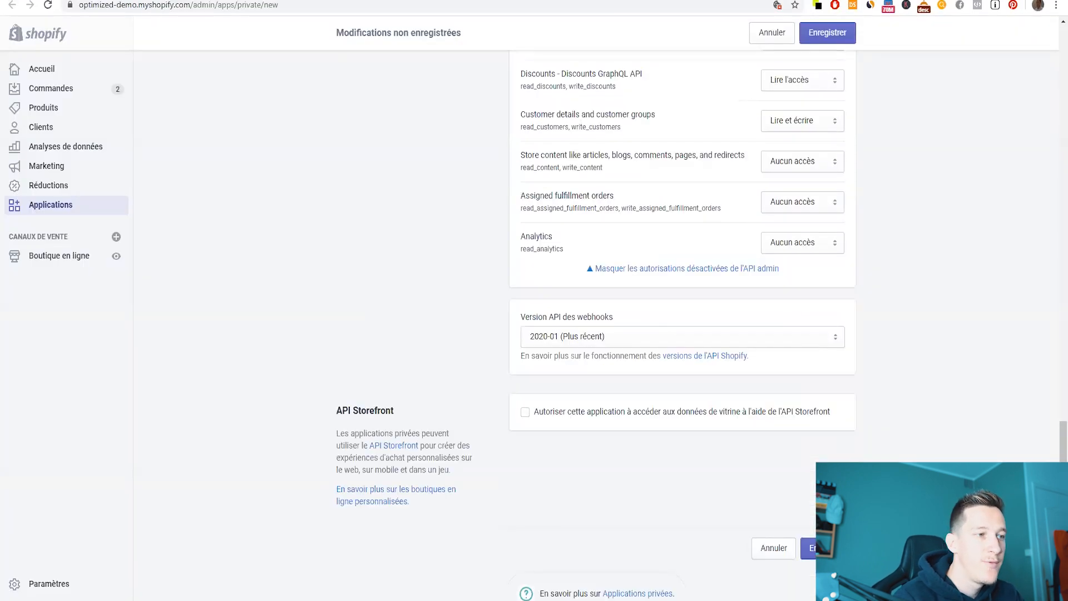
pyautogui.click(810, 548)
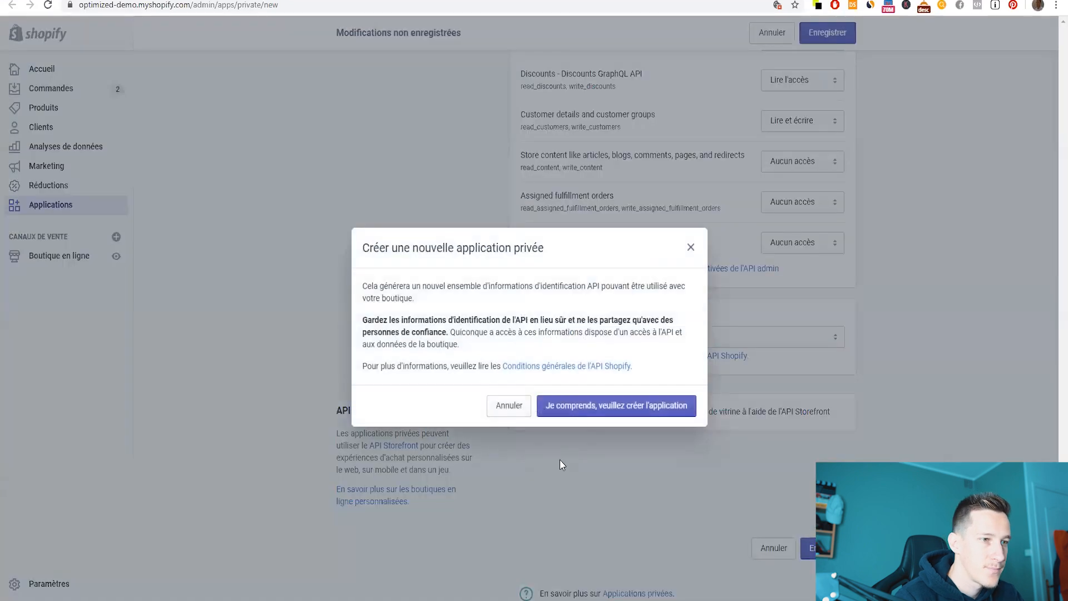
# - Create the private app and paste its API key into Checkout X
pyautogui.click(582, 409)
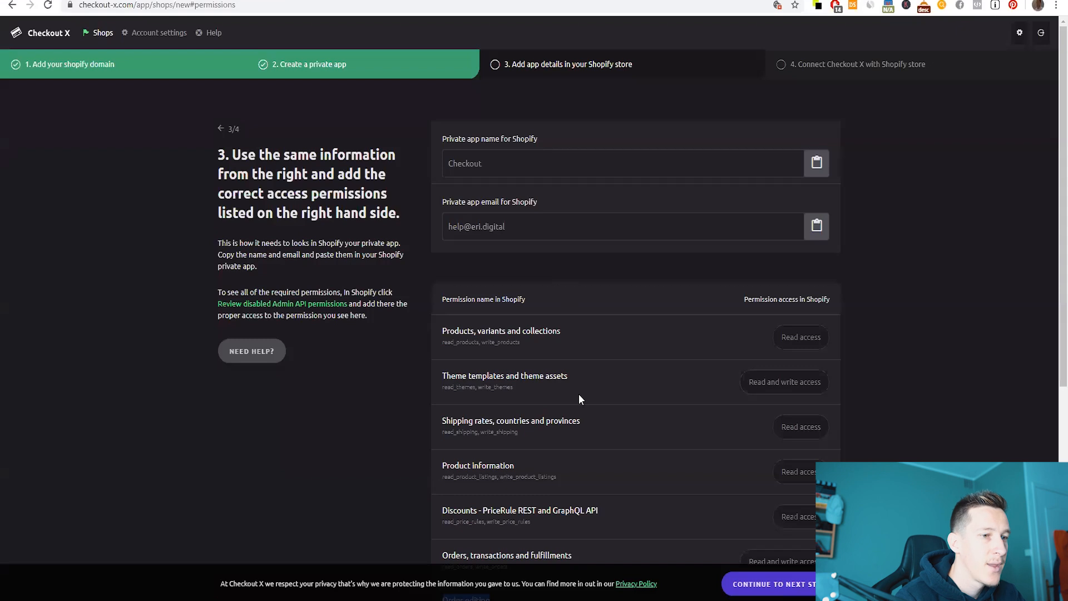
pyautogui.scroll(-6, 589, 395)
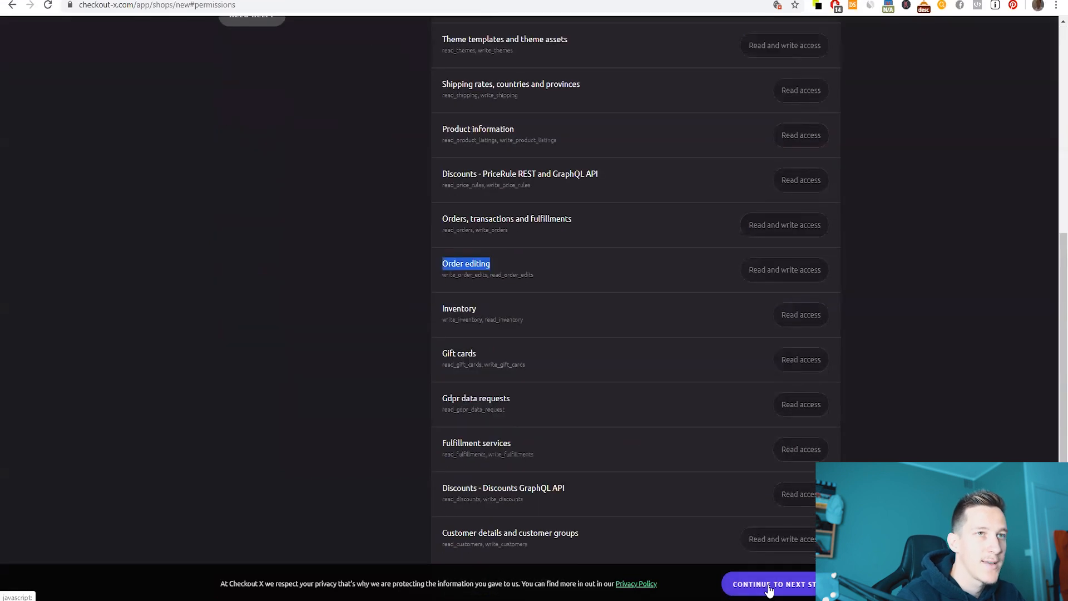
pyautogui.click(770, 586)
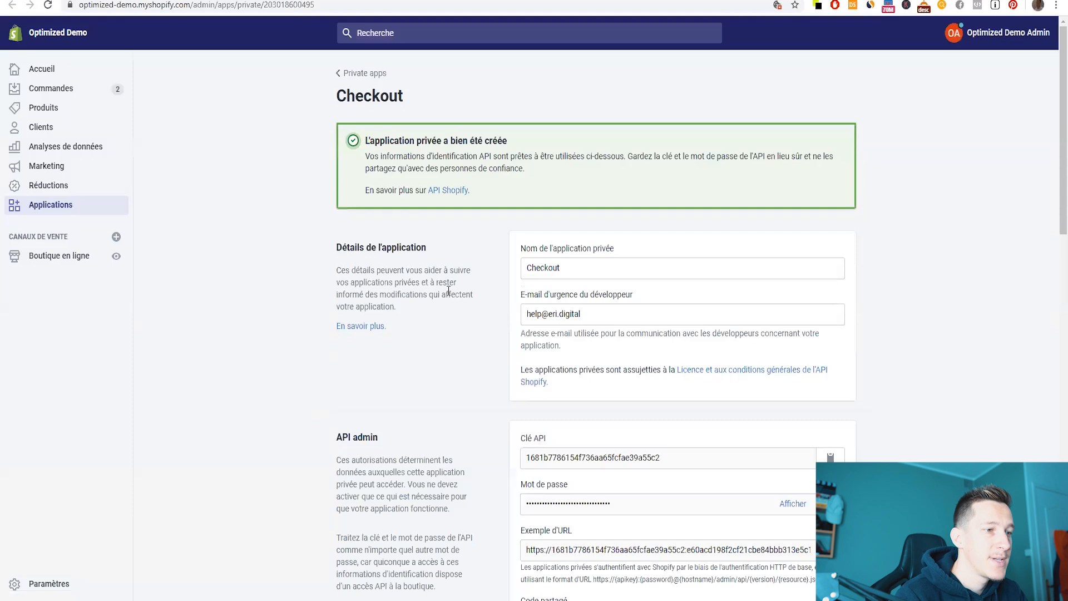
pyautogui.scroll(-3, 448, 291)
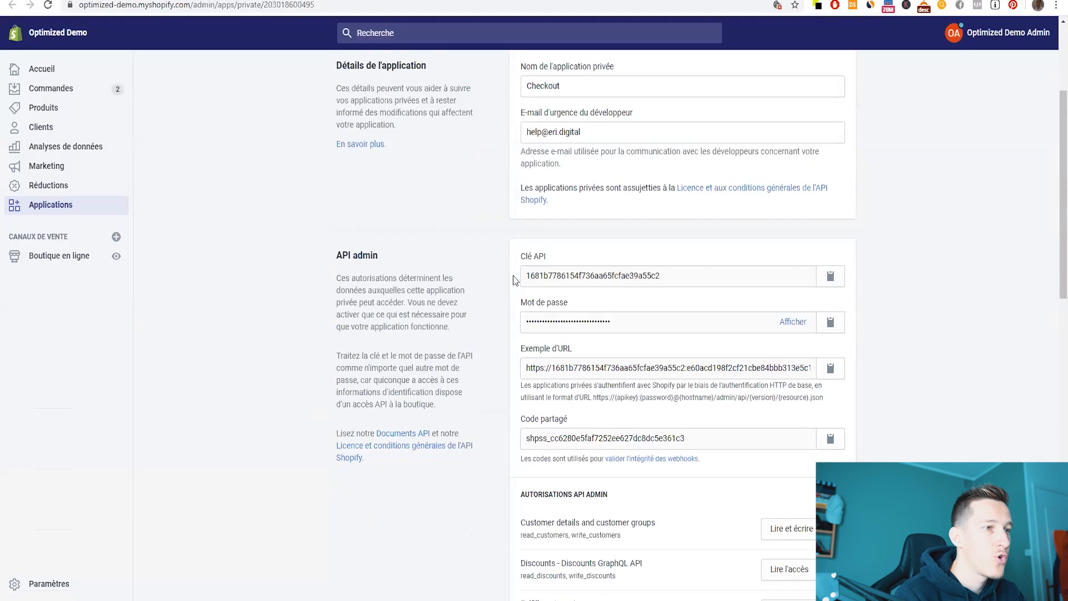
pyautogui.click(830, 276)
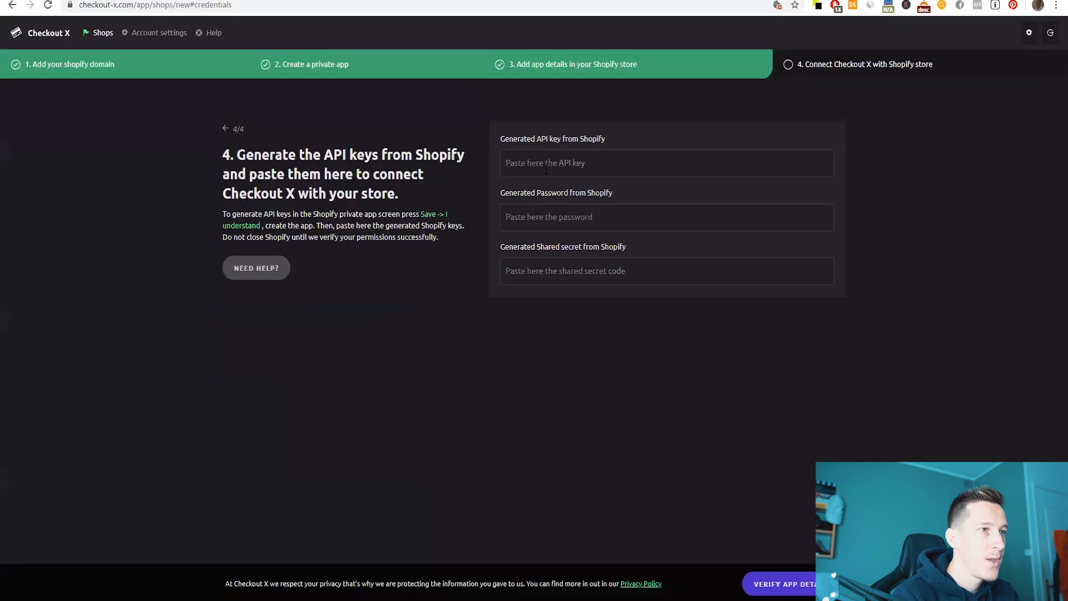
pyautogui.click(547, 163)
pyautogui.hotkey('ctrl', 'v')
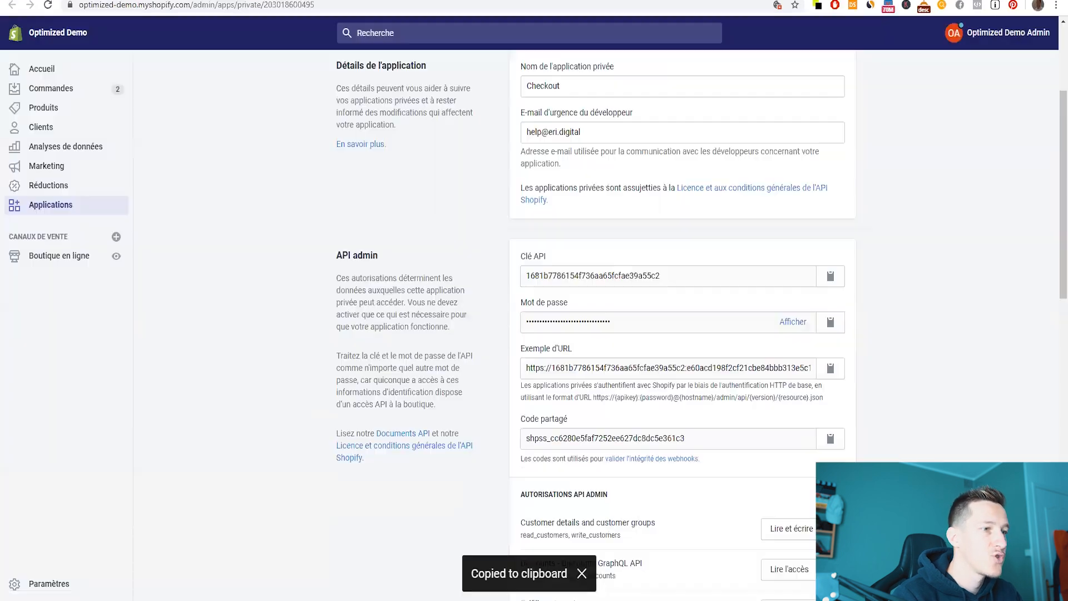
# - Paste the app password and shared secret into Checkout X and verify the connection
pyautogui.click(830, 323)
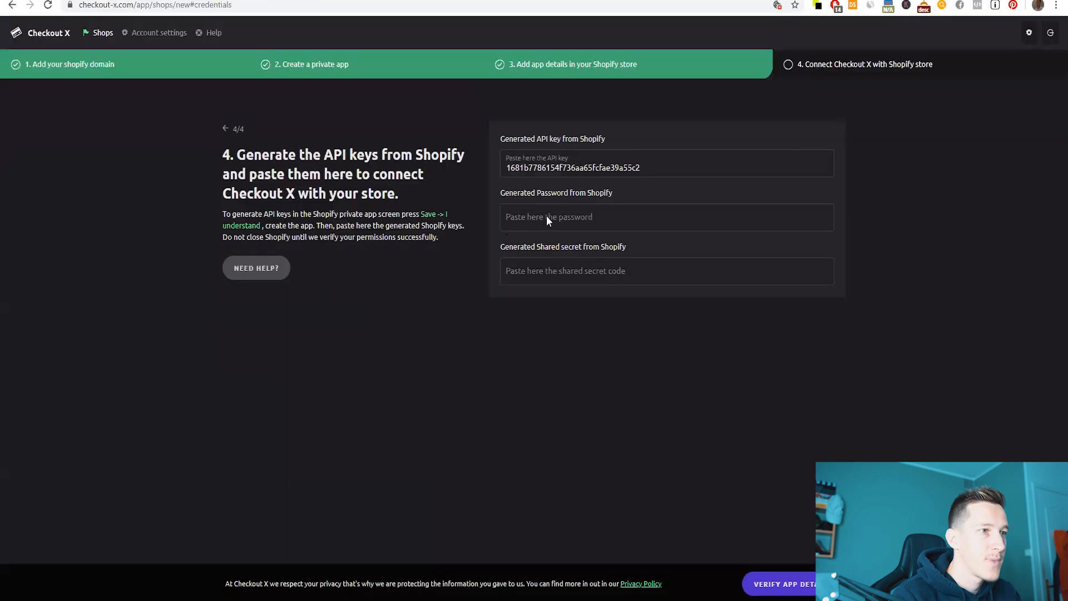
pyautogui.click(546, 216)
pyautogui.hotkey('ctrl', 'v')
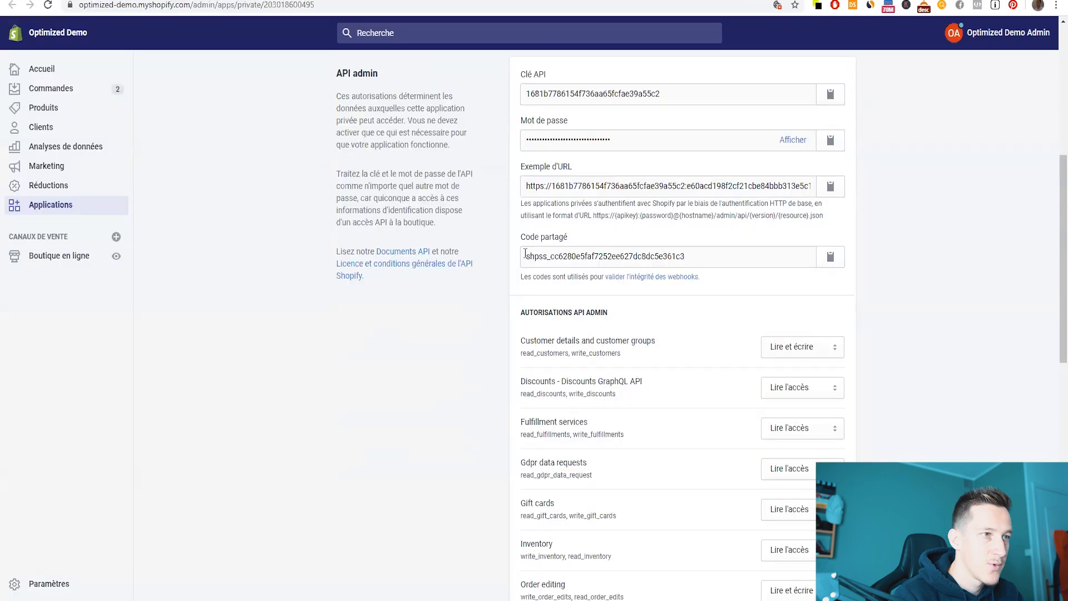
pyautogui.moveTo(527, 256); pyautogui.dragTo(710, 254)
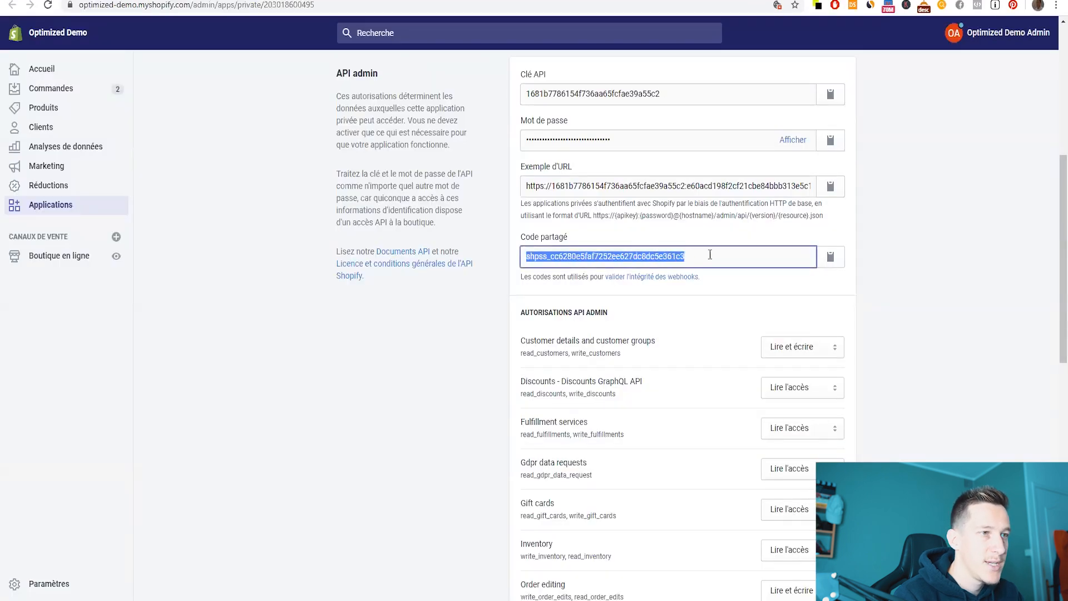
pyautogui.click(831, 256)
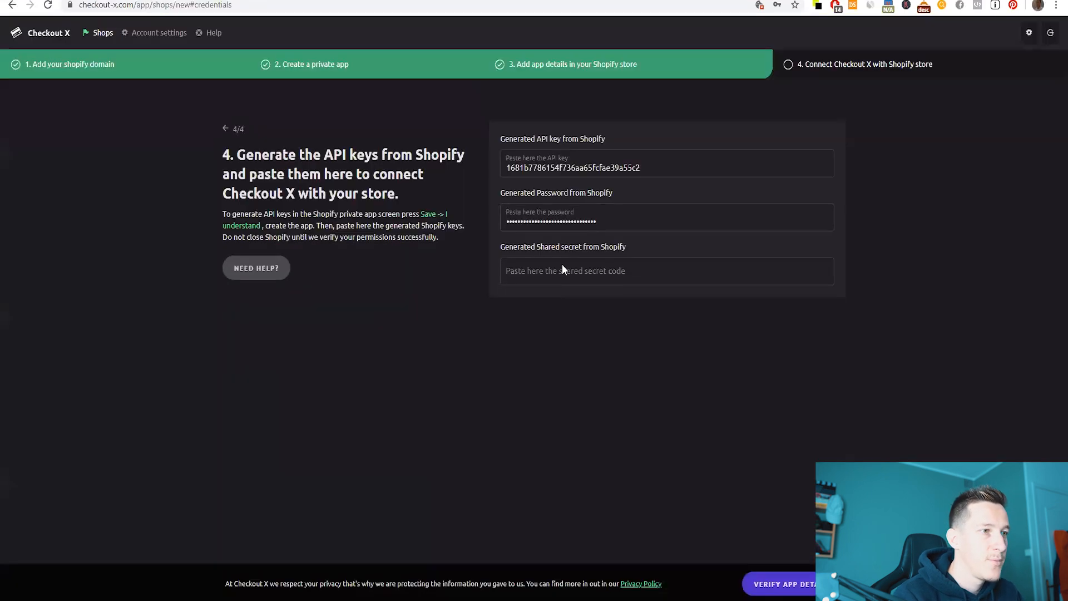
pyautogui.click(562, 268)
pyautogui.hotkey('ctrl', 'v')
pyautogui.click(789, 585)
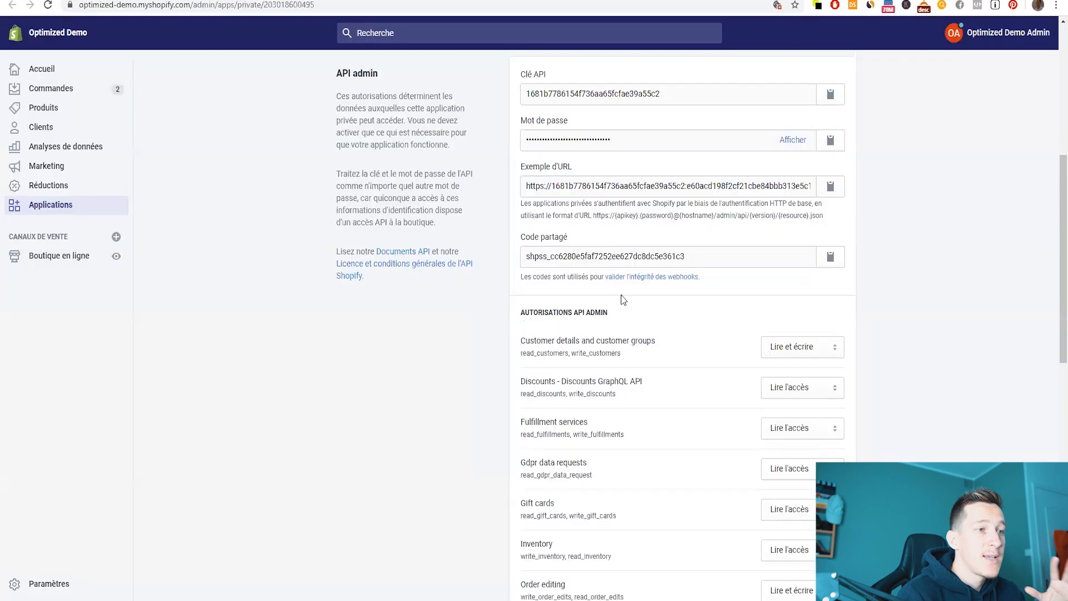
# - Review the Get started checklist, noting the completed theme step and the pending shipping rates step
pyautogui.scroll(3, 622, 298)
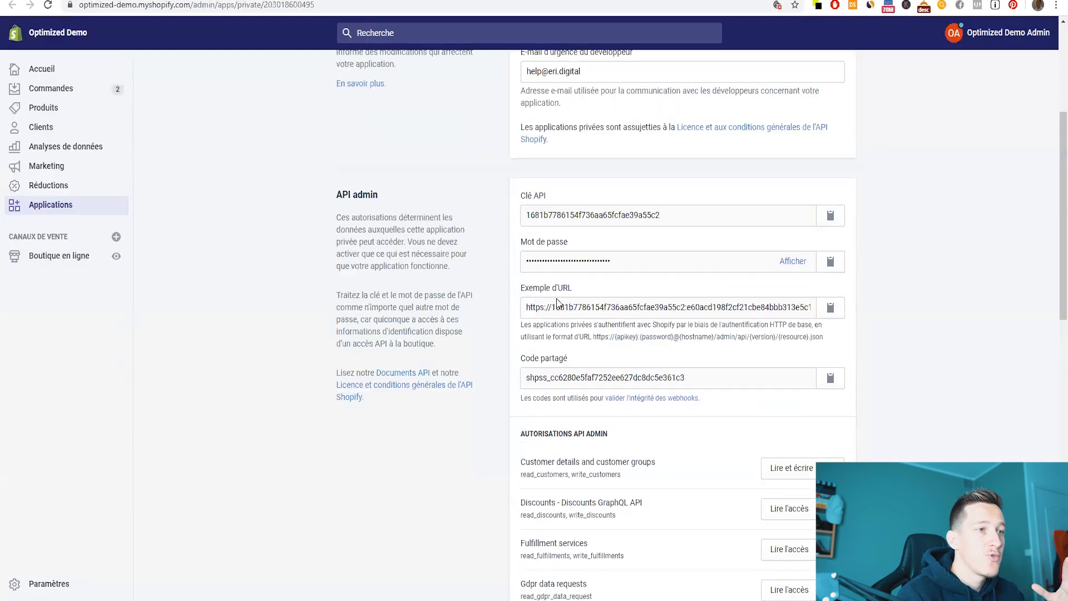
pyautogui.scroll(-4, 558, 302)
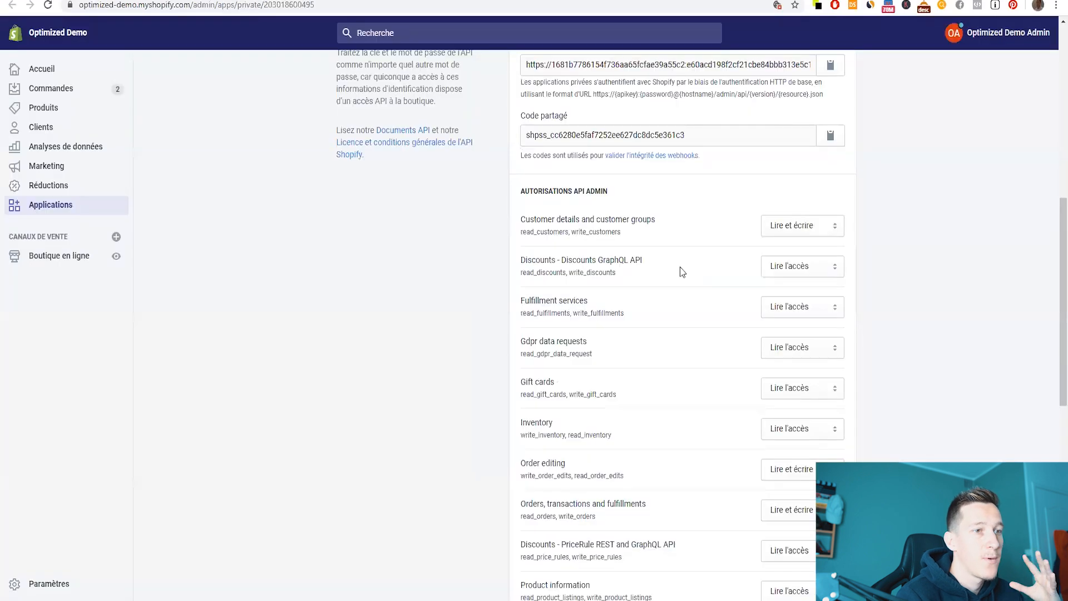
pyautogui.scroll(-4, 676, 278)
pyautogui.scroll(8, 671, 302)
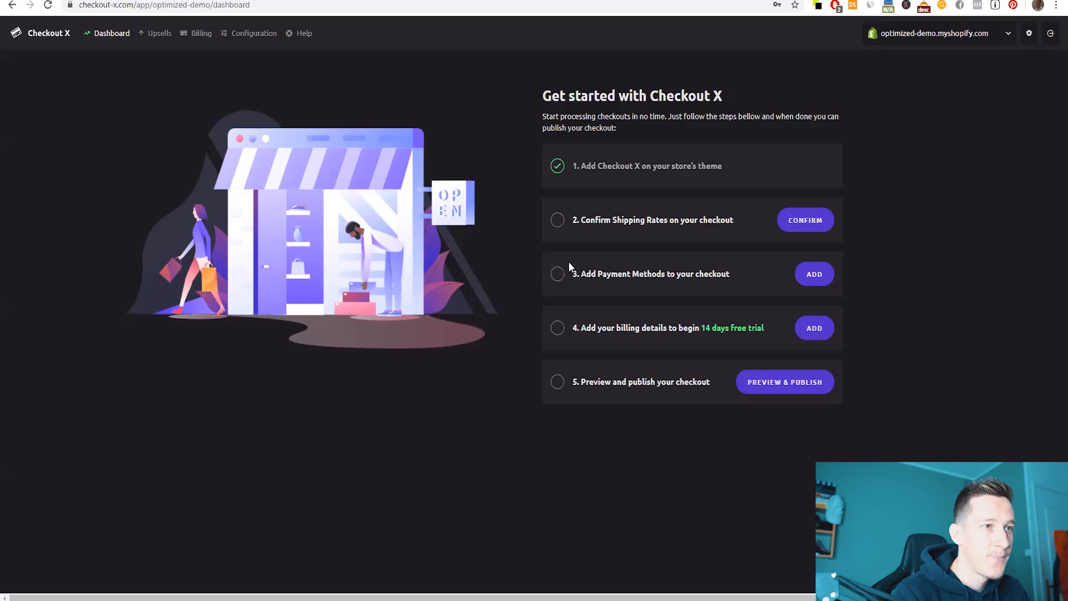
pyautogui.moveTo(579, 163)
pyautogui.mouseDown()
pyautogui.moveTo(743, 167)
pyautogui.moveTo(586, 163)
pyautogui.mouseUp()
pyautogui.click(725, 166)
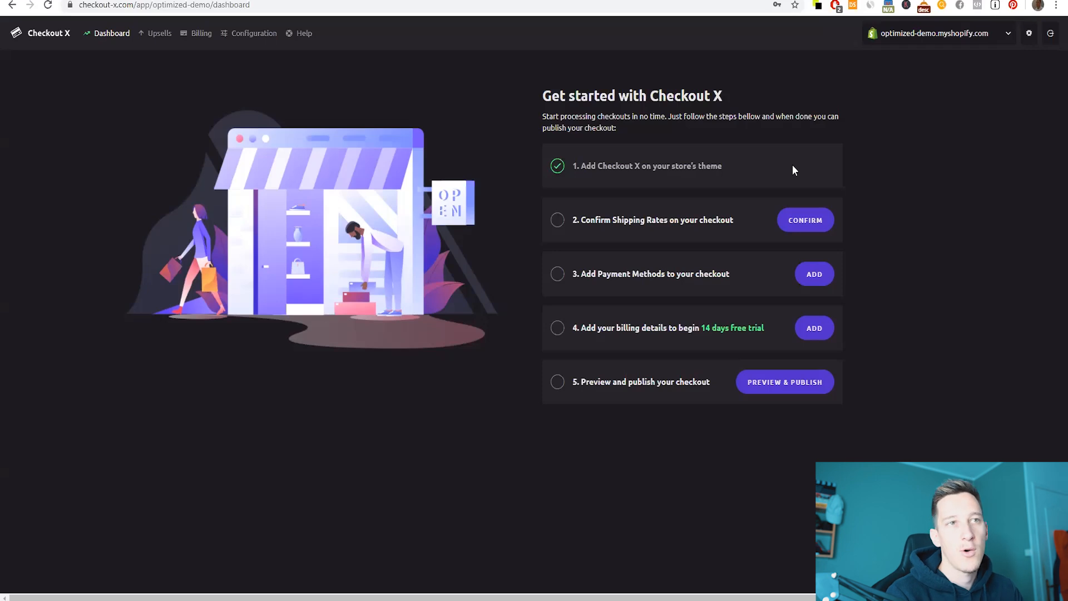
pyautogui.moveTo(581, 220); pyautogui.dragTo(737, 222)
pyautogui.click(737, 222)
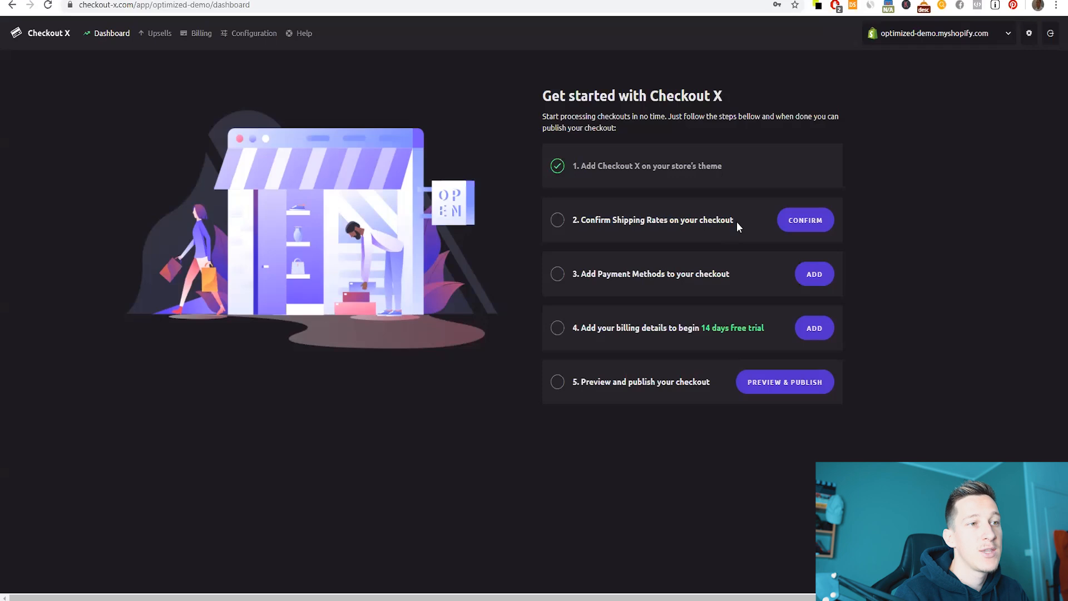
# - Open the Livraison suivie OFFERTE rate and set its minimum cart subtotal to 0
pyautogui.click(808, 220)
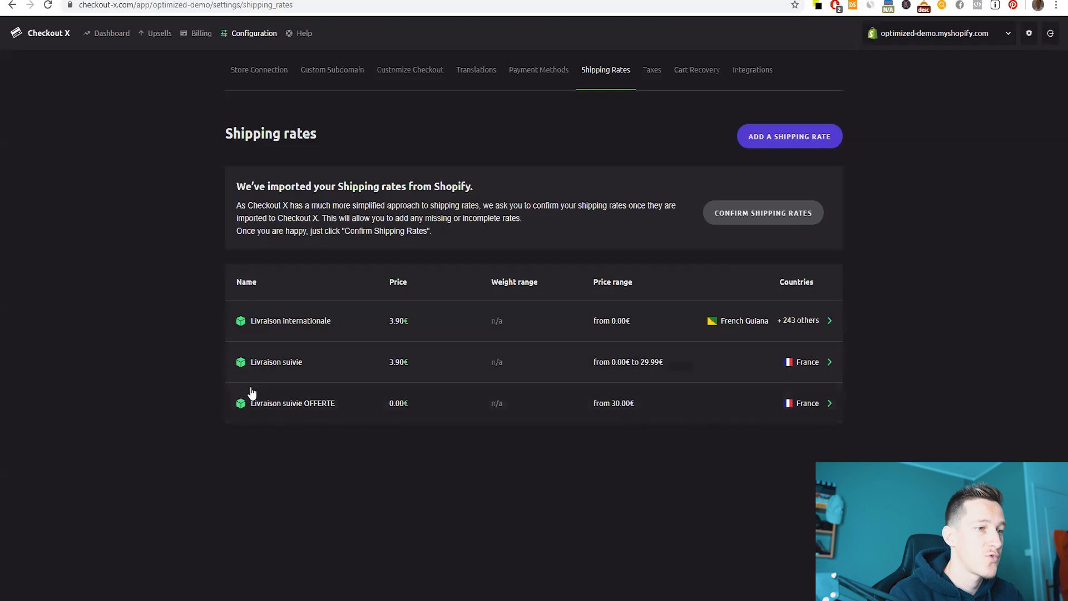
pyautogui.click(494, 407)
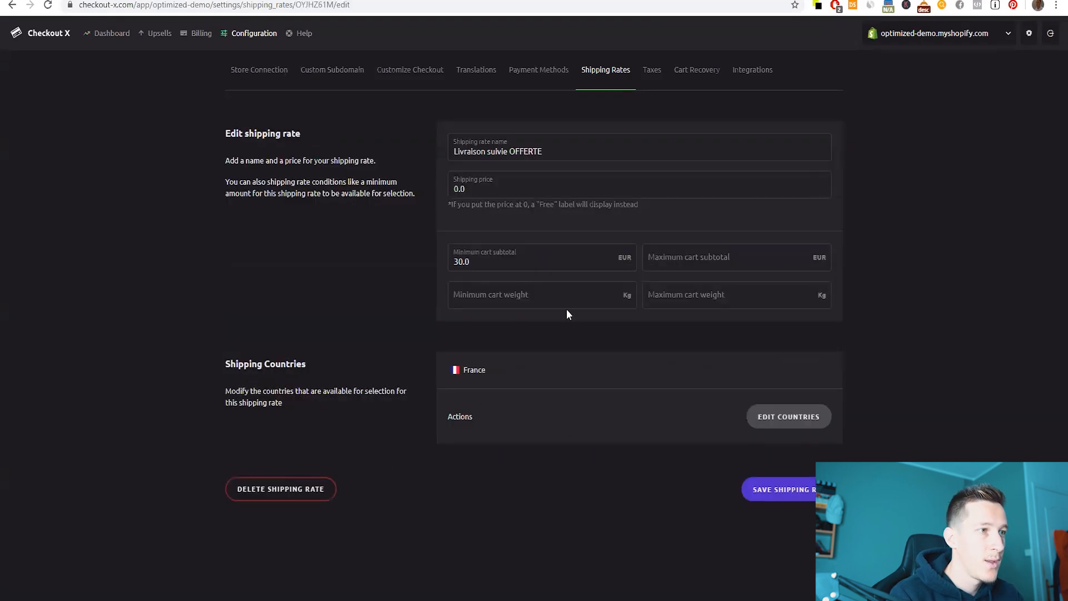
pyautogui.moveTo(544, 152); pyautogui.dragTo(438, 154)
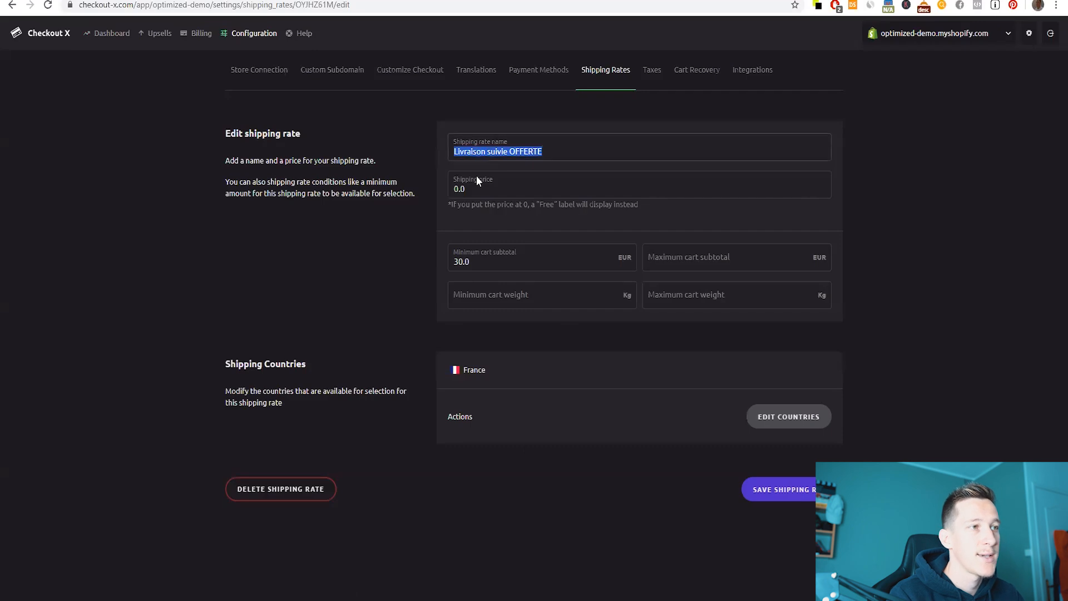
pyautogui.press('Tab')
pyautogui.press('Tab')
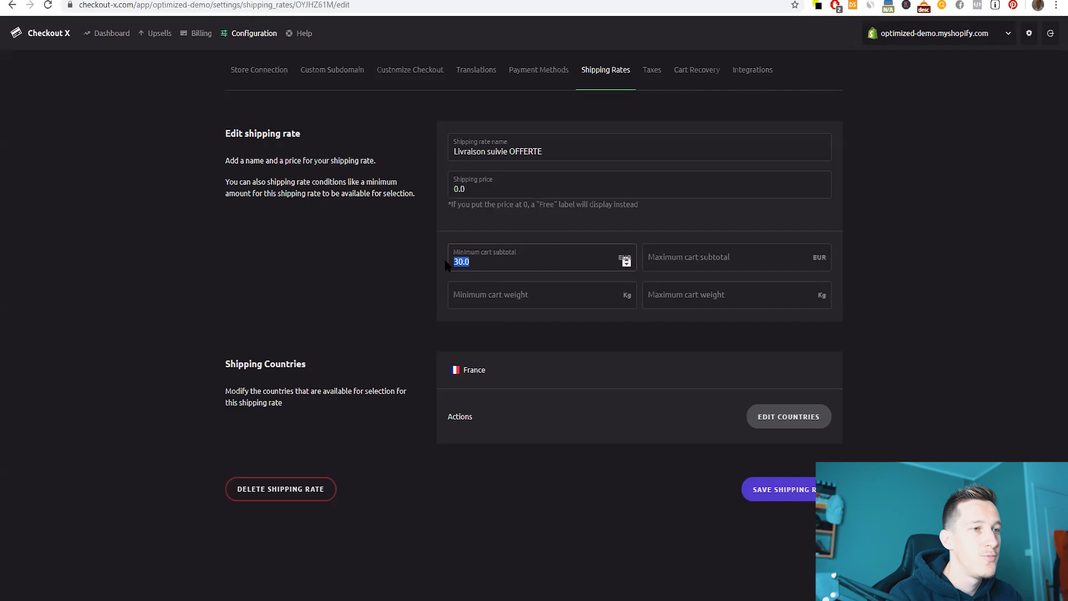
pyautogui.write('0')
pyautogui.click(357, 279)
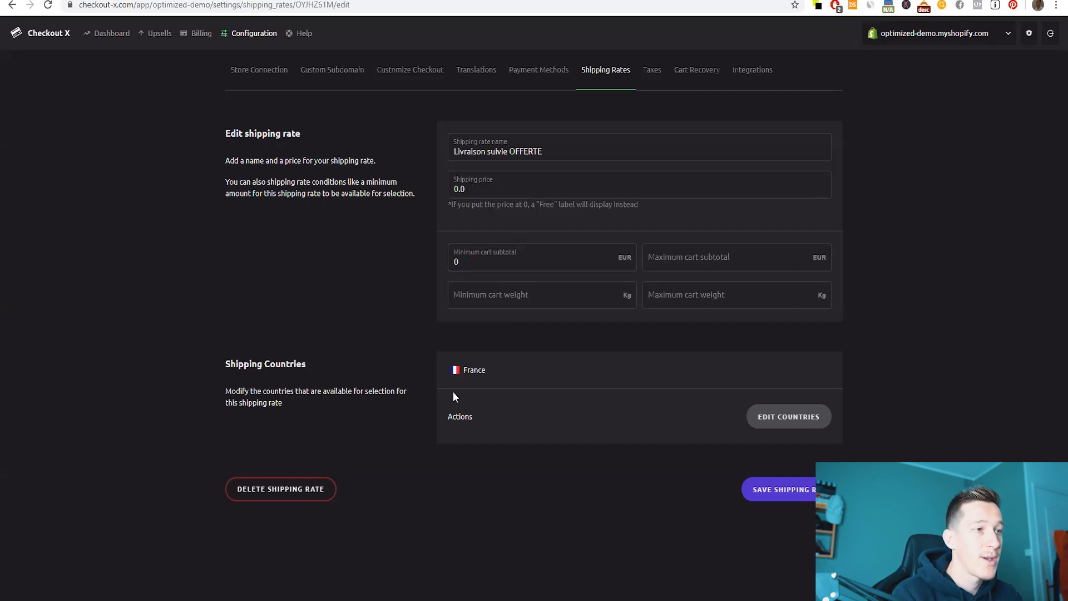
# - Save the Livraison suivie OFFERTE rate and confirm the three imported shipping rates
pyautogui.click(766, 416)
pyautogui.scroll(-4, 445, 379)
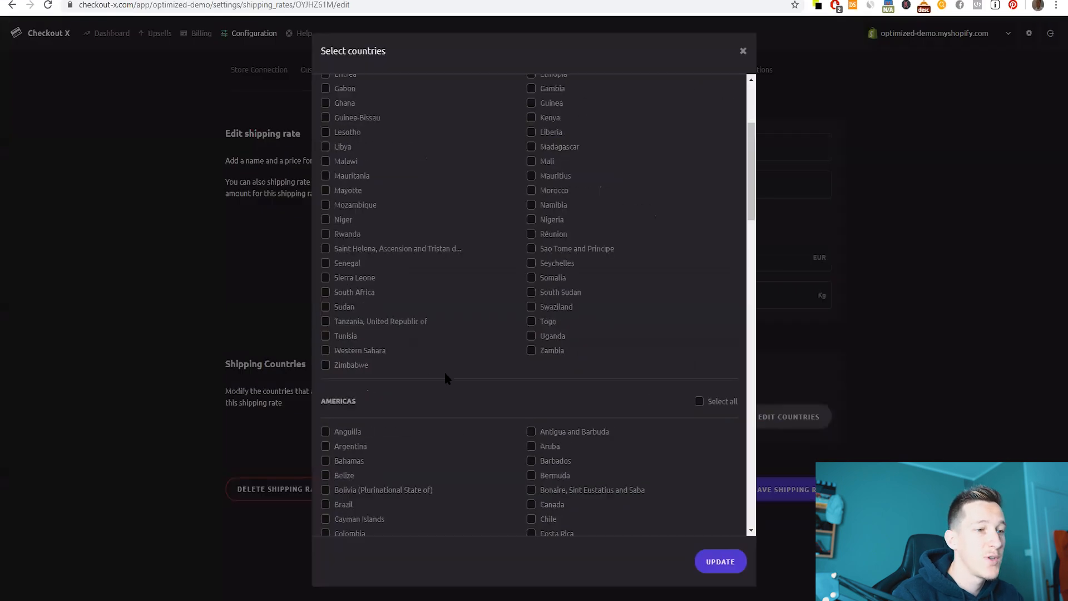
pyautogui.scroll(-3, 445, 378)
pyautogui.click(743, 51)
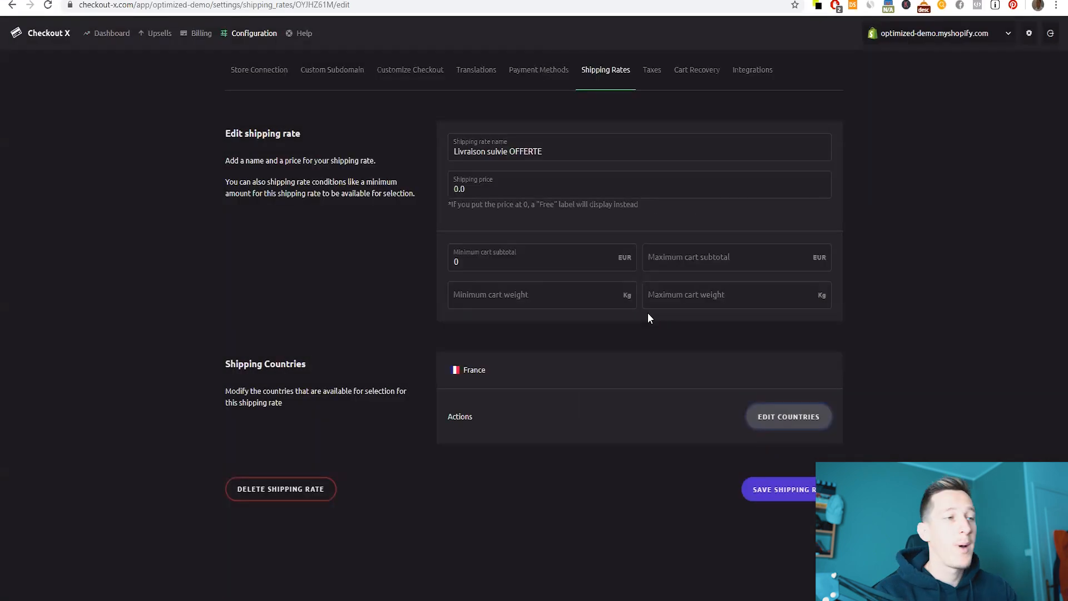
pyautogui.click(771, 493)
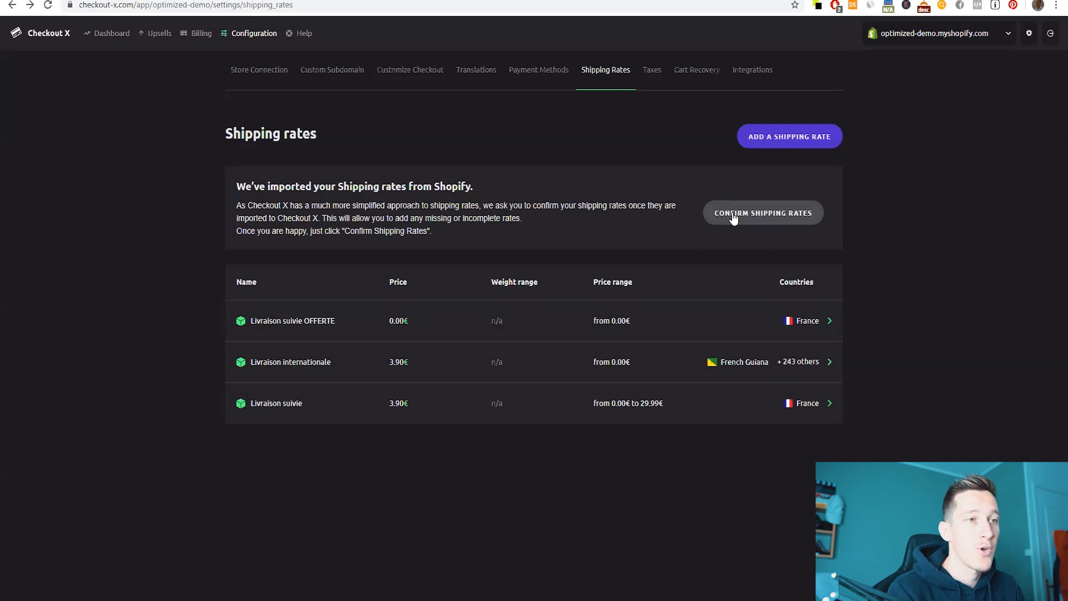
pyautogui.click(751, 221)
# - Start a new payment method with Stripe as the provider, then bring up Stripe's Developers dashboard
pyautogui.click(48, 35)
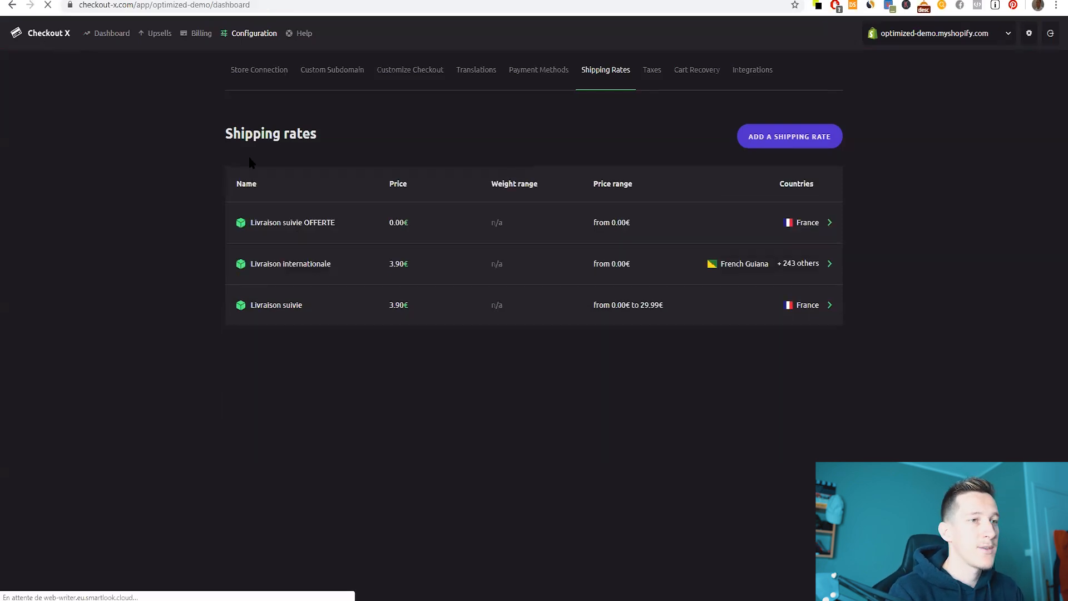
pyautogui.moveTo(578, 273); pyautogui.dragTo(728, 274)
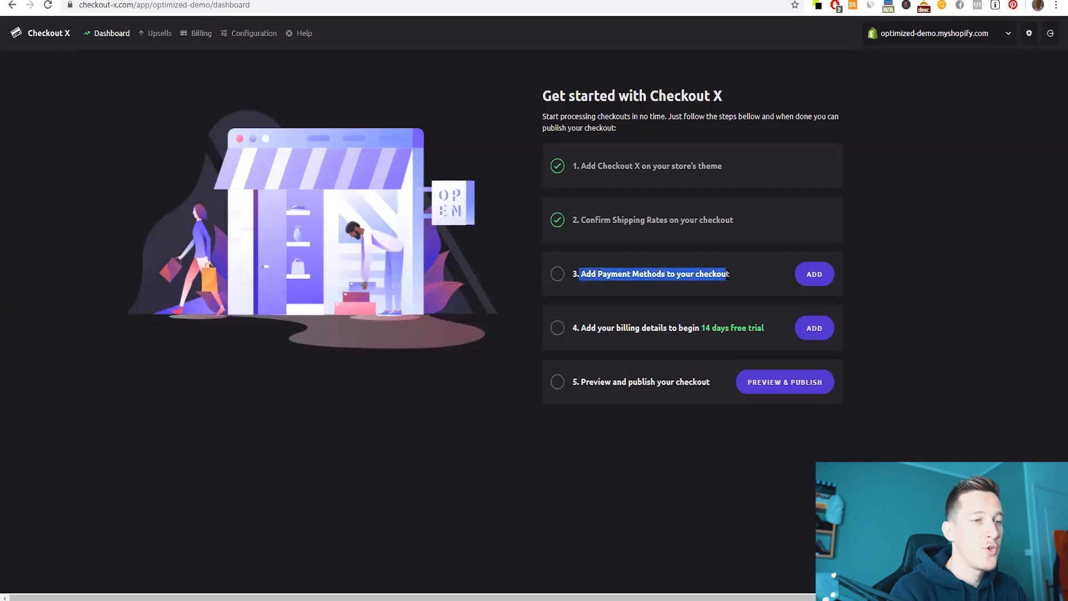
pyautogui.click(813, 274)
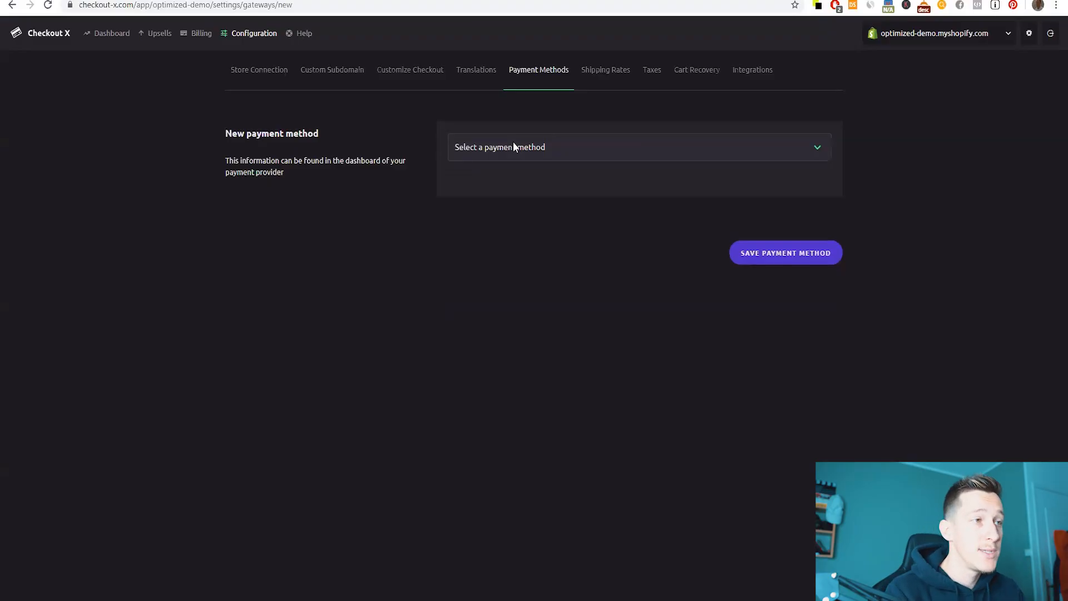
pyautogui.click(513, 140)
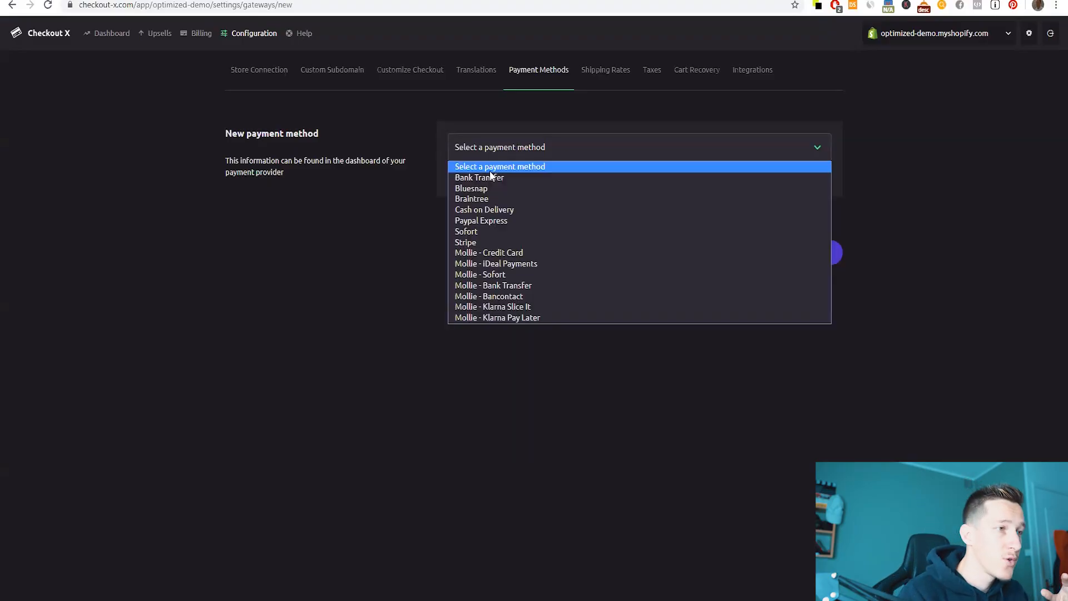
pyautogui.click(479, 241)
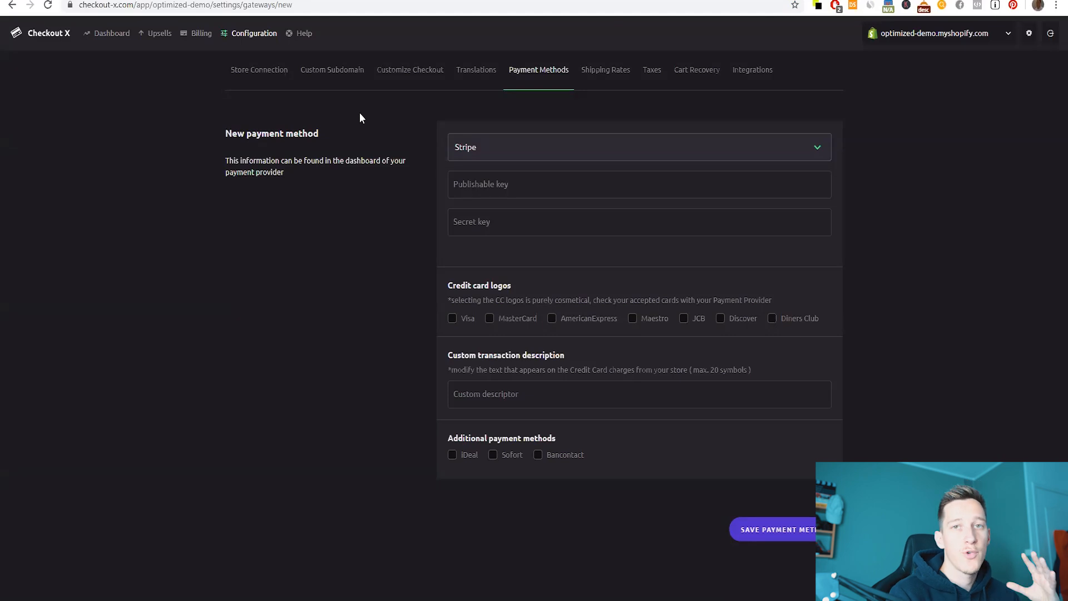
pyautogui.click(325, 0)
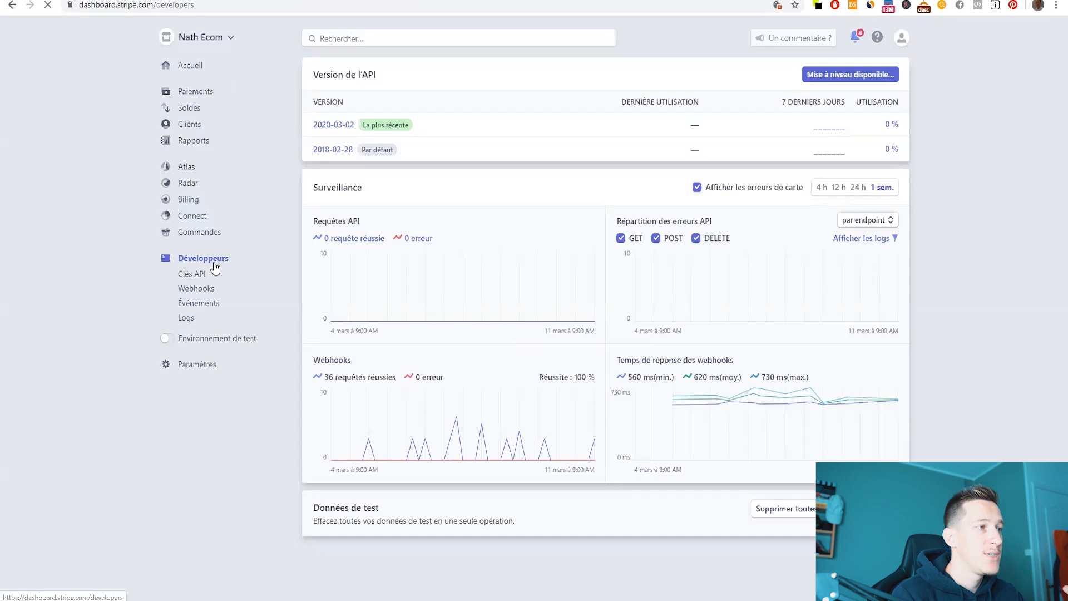
# - Copy the publishable and secret keys from Stripe's API keys page into Checkout X
pyautogui.click(192, 274)
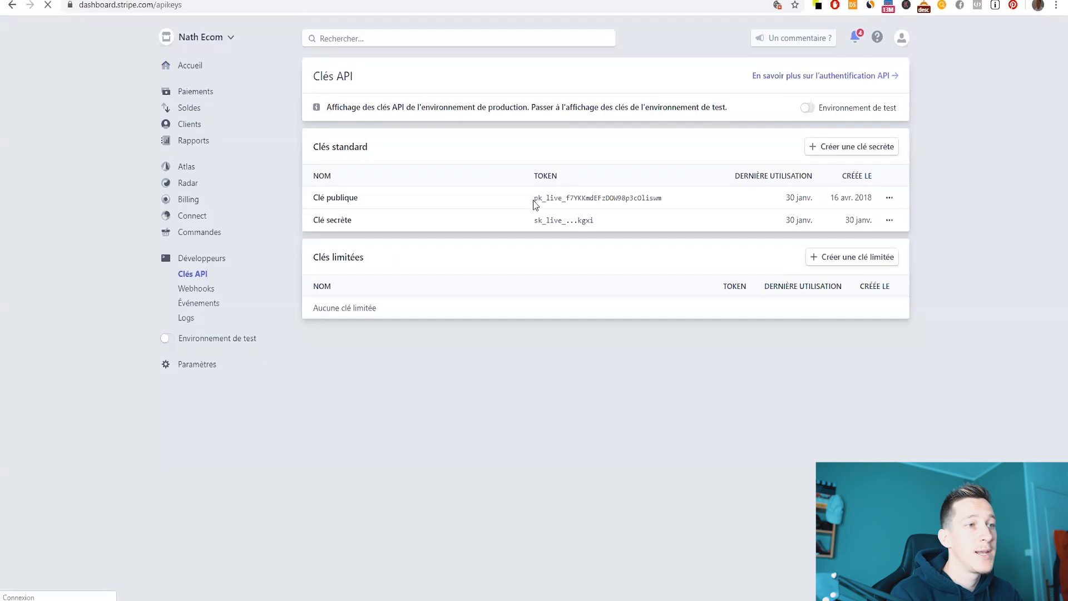
pyautogui.moveTo(533, 199); pyautogui.dragTo(668, 205)
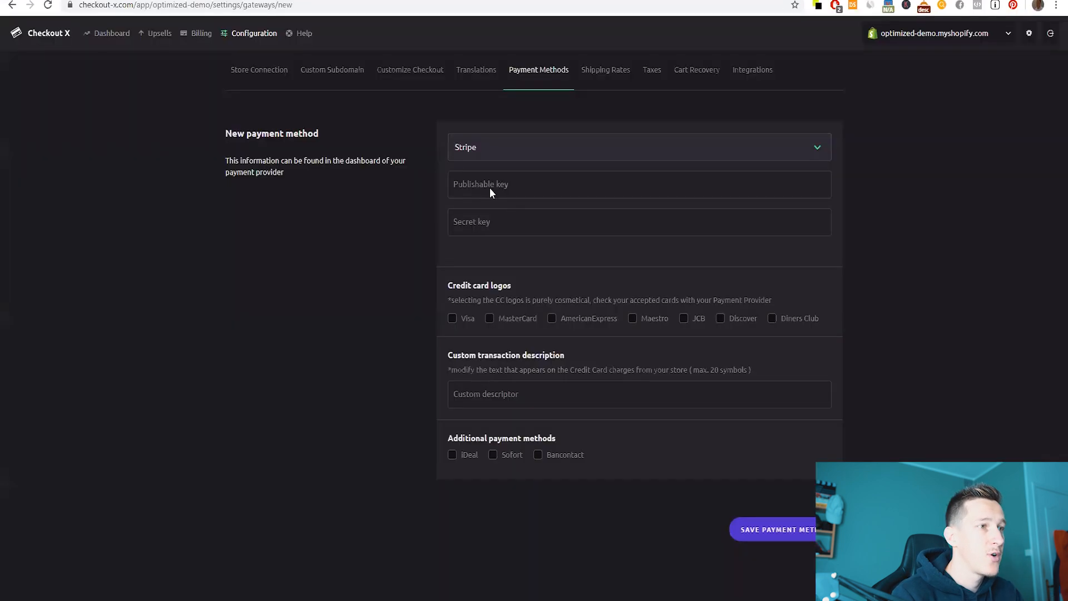
pyautogui.click(489, 188)
pyautogui.hotkey('ctrl', 'v')
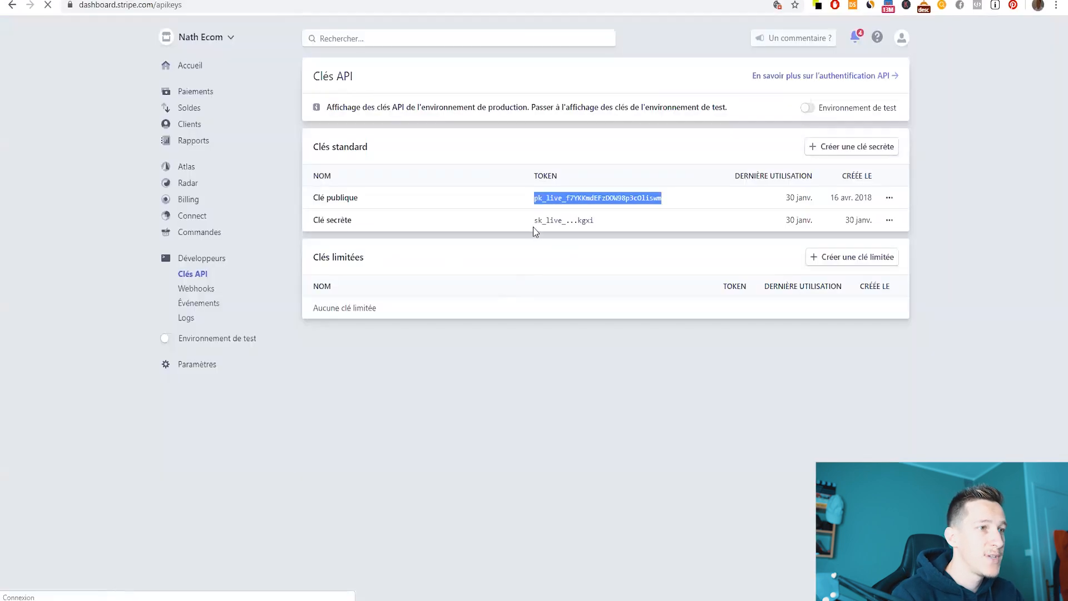
pyautogui.moveTo(534, 220); pyautogui.dragTo(606, 223)
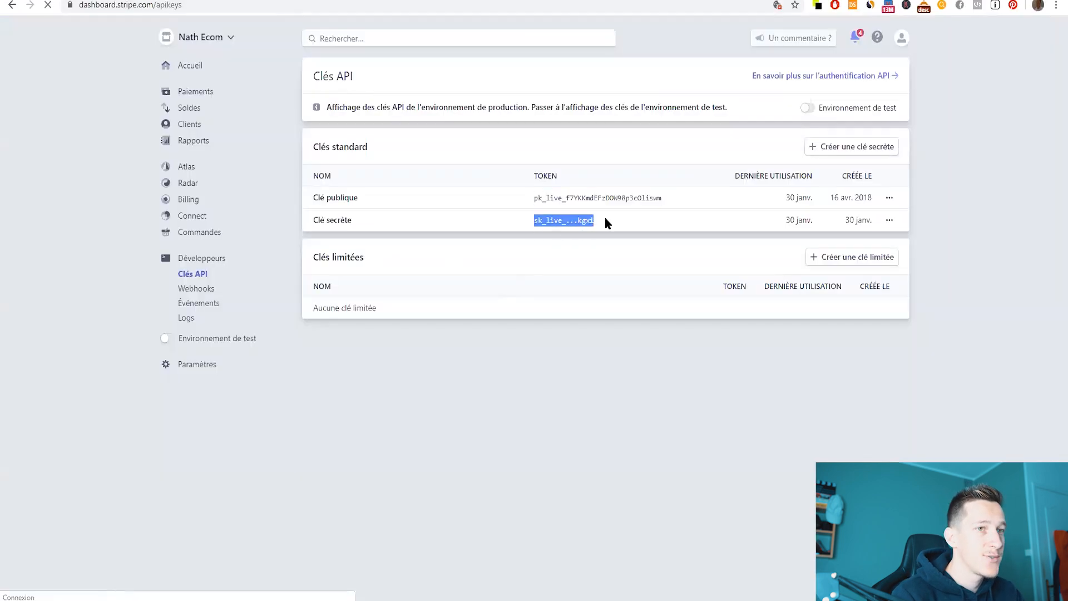
pyautogui.click(489, 223)
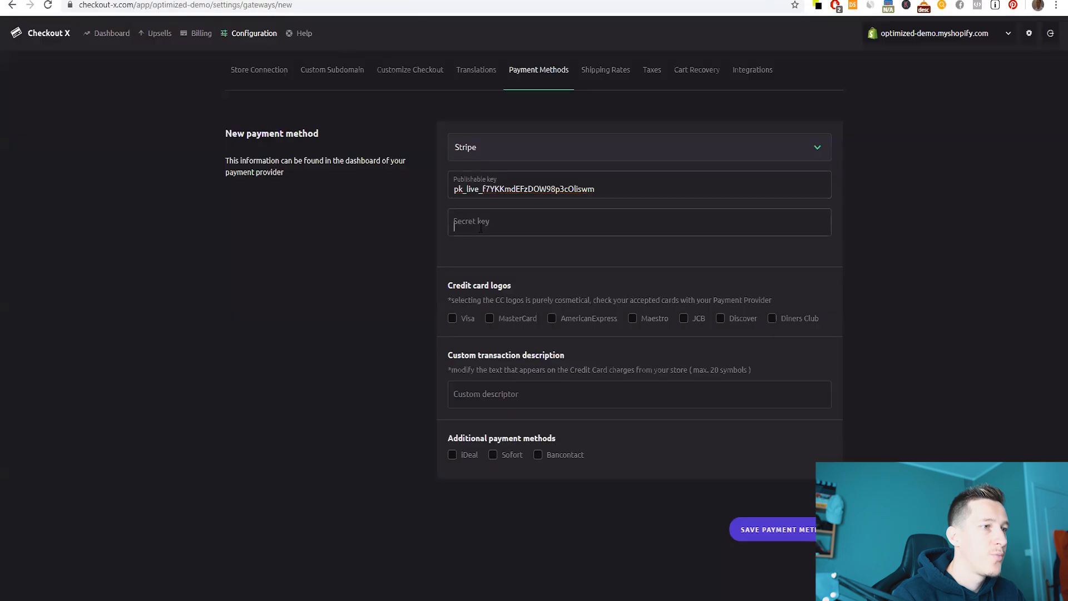
pyautogui.hotkey('ctrl', 'v')
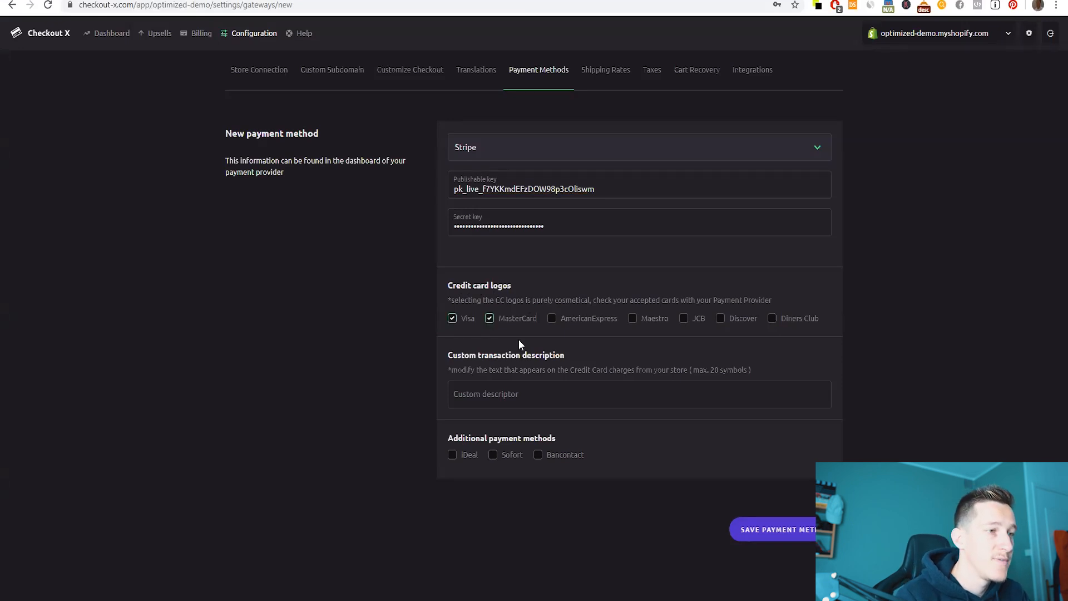
# - Add the Maestro logo, set custom descriptor 'NomBoutique', and save the Stripe payment method
pyautogui.click(633, 319)
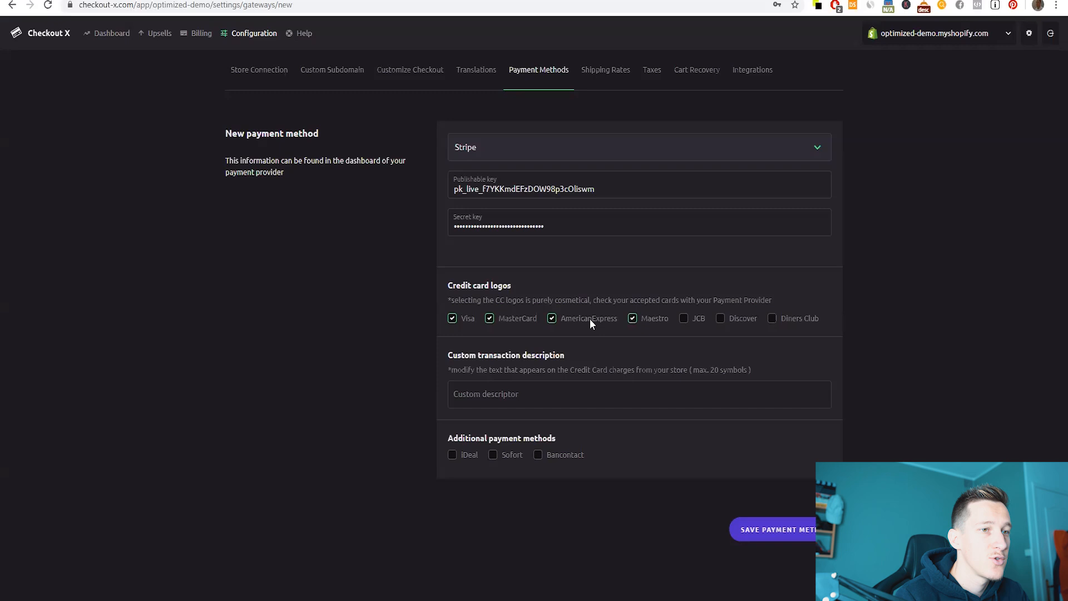
pyautogui.click(492, 398)
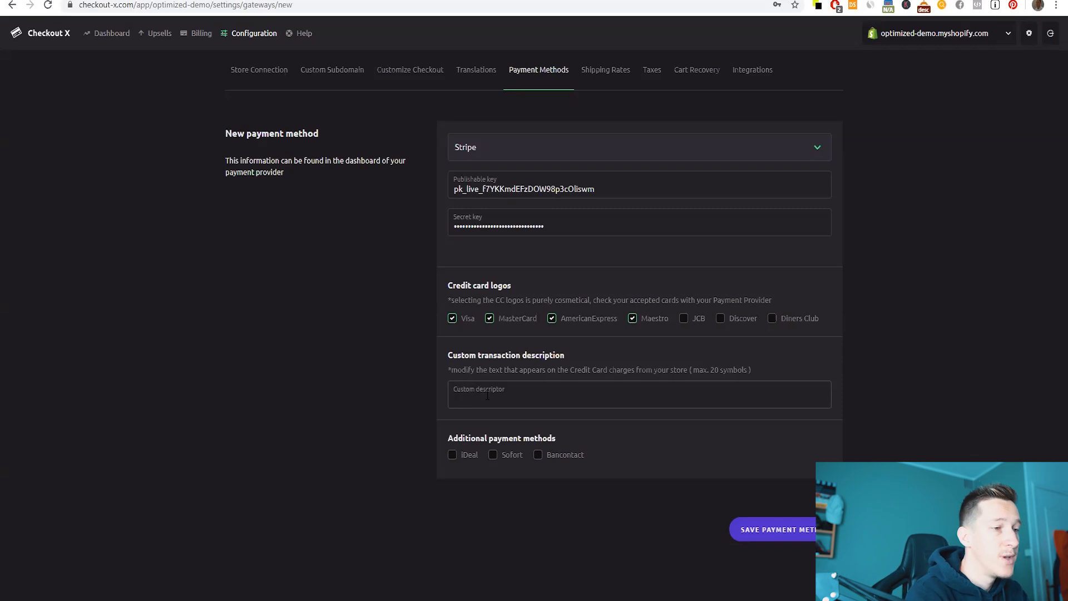
pyautogui.write('Nom Boutique')
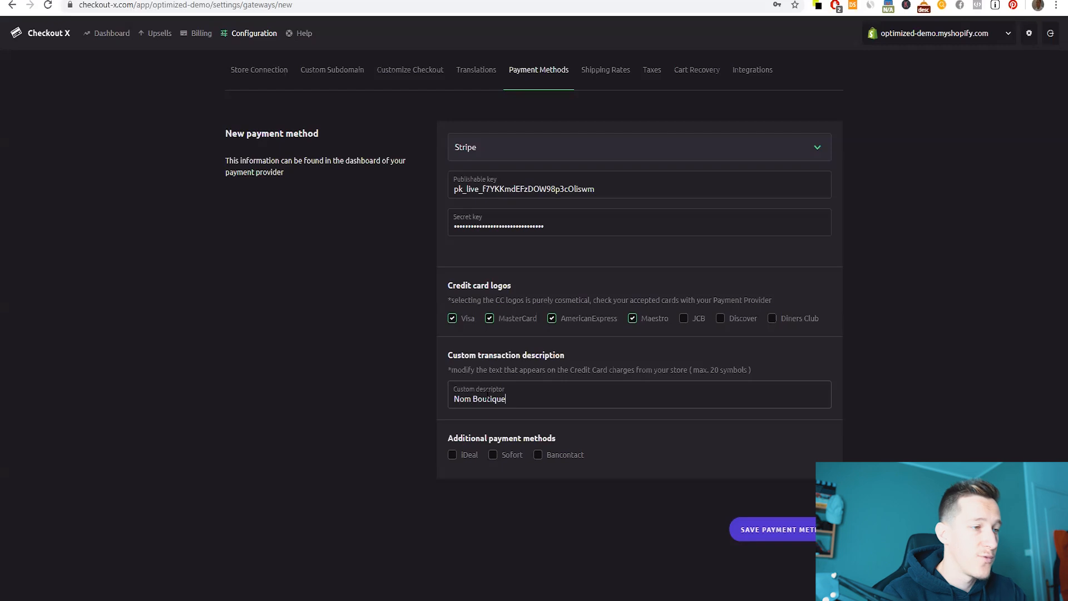
pyautogui.moveTo(506, 399); pyautogui.dragTo(442, 406)
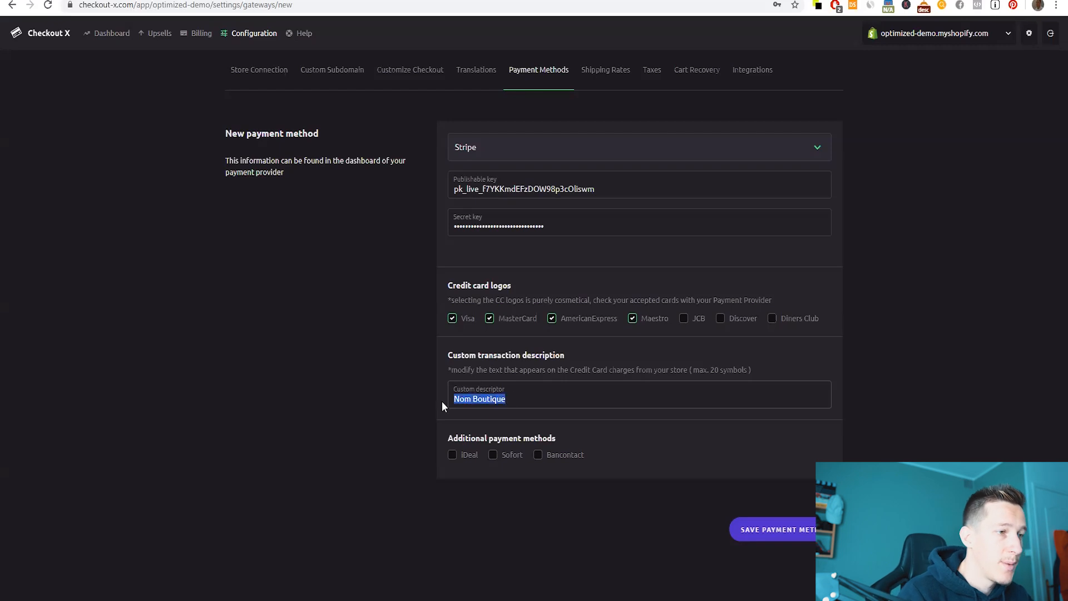
pyautogui.click(530, 480)
pyautogui.click(793, 535)
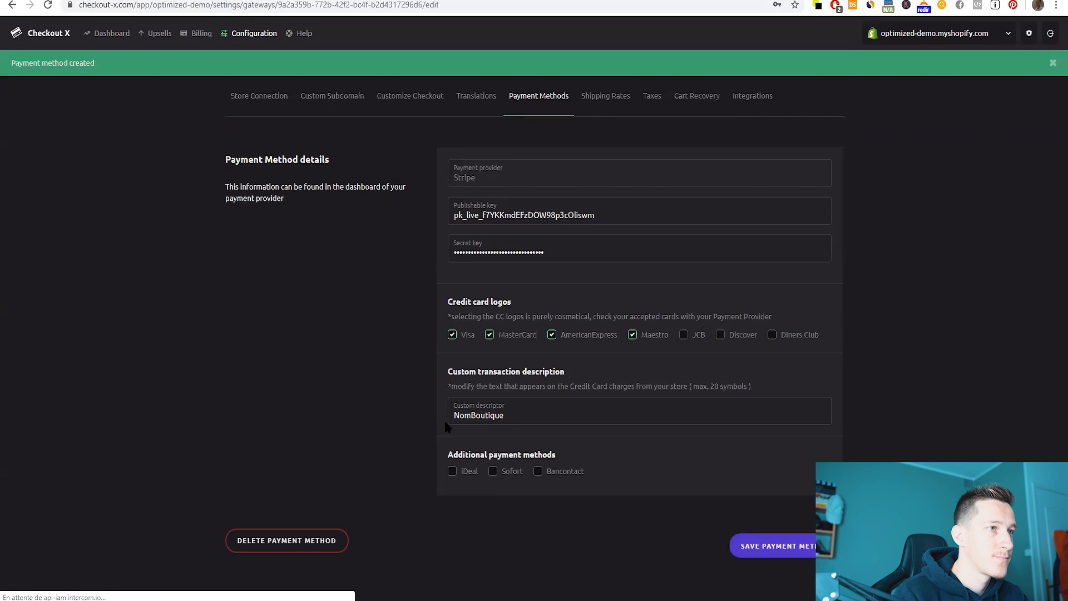
pyautogui.click(538, 102)
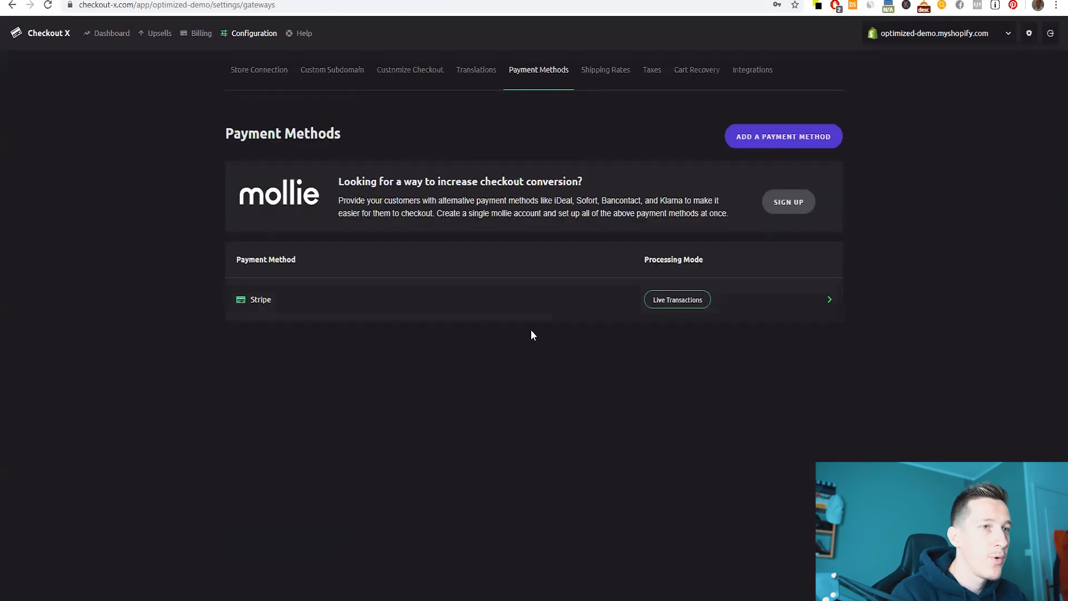
# - Pick Paypal Express as another payment method, then leave unsaved for the dashboard
pyautogui.click(751, 144)
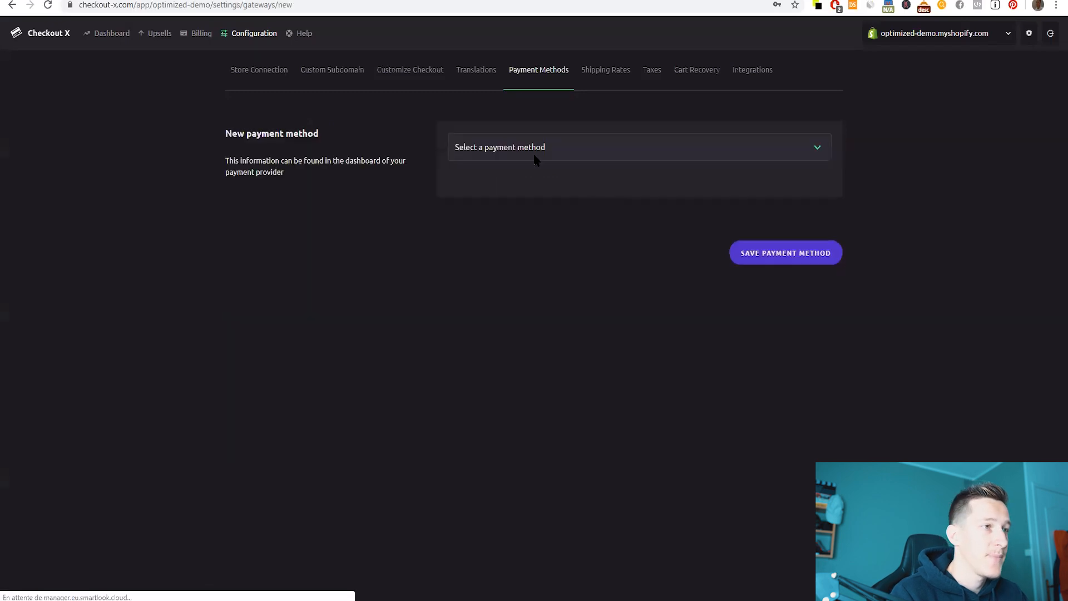
pyautogui.click(535, 159)
pyautogui.click(481, 217)
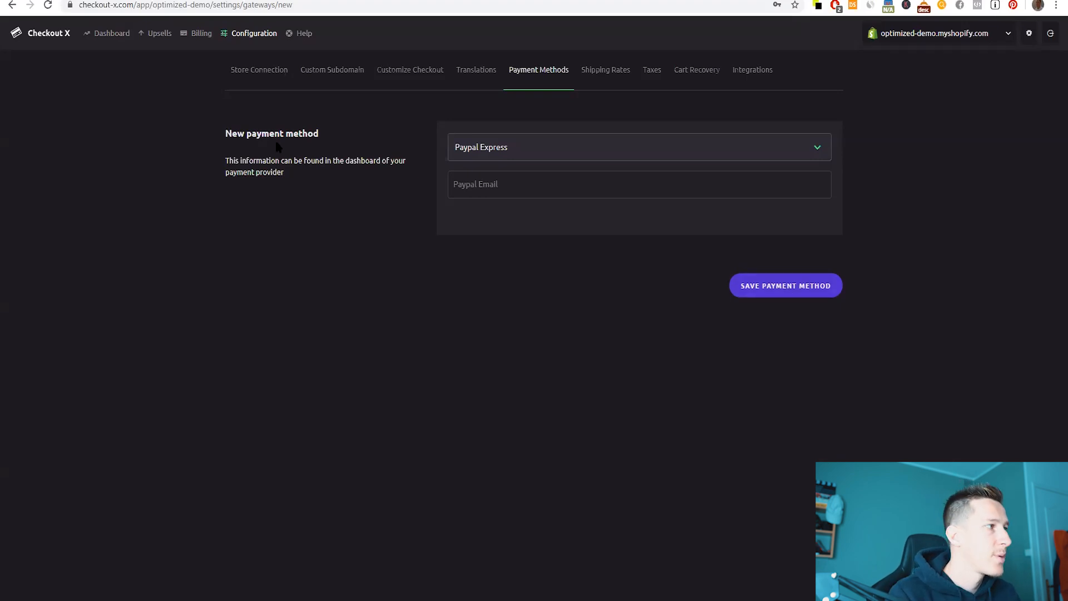
pyautogui.click(34, 36)
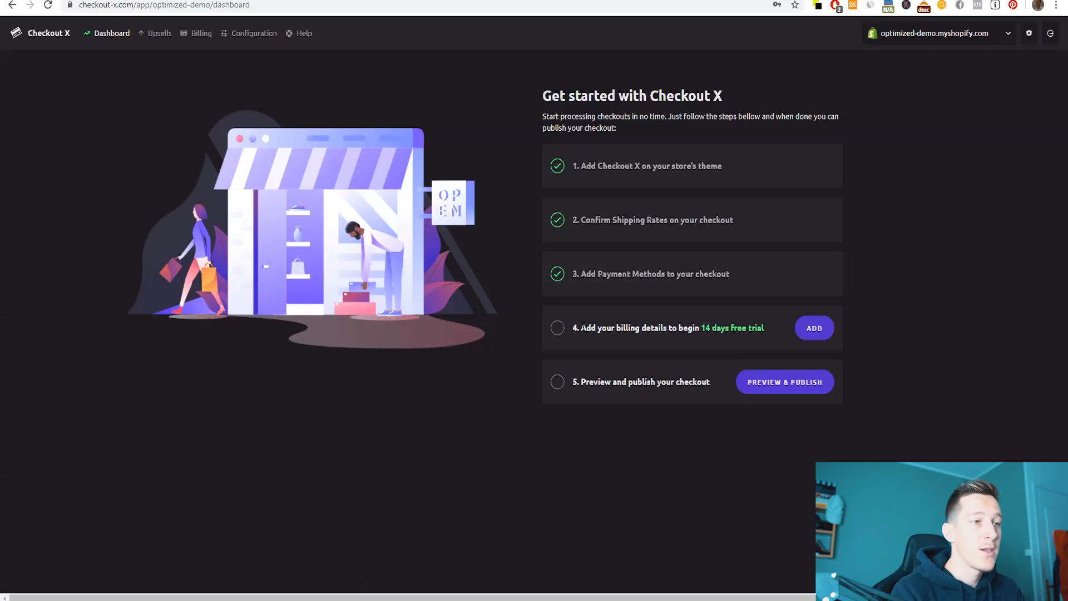
# - Read the billing step's 14-day free trial offer and open the Billing page
pyautogui.moveTo(580, 330); pyautogui.dragTo(683, 336)
pyautogui.click(623, 330)
pyautogui.moveTo(607, 328); pyautogui.dragTo(769, 330)
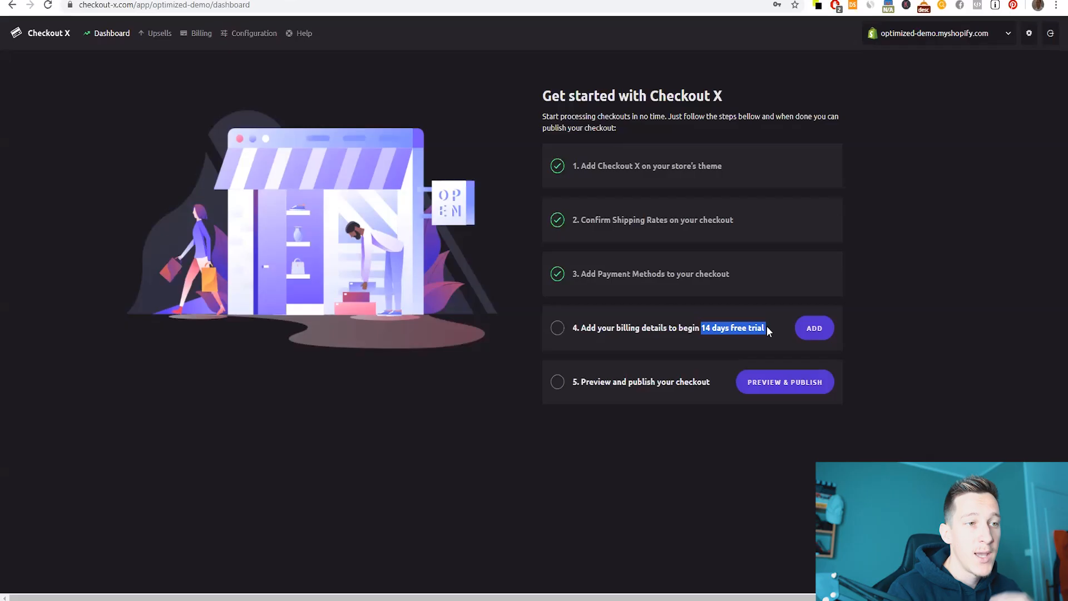
pyautogui.click(719, 323)
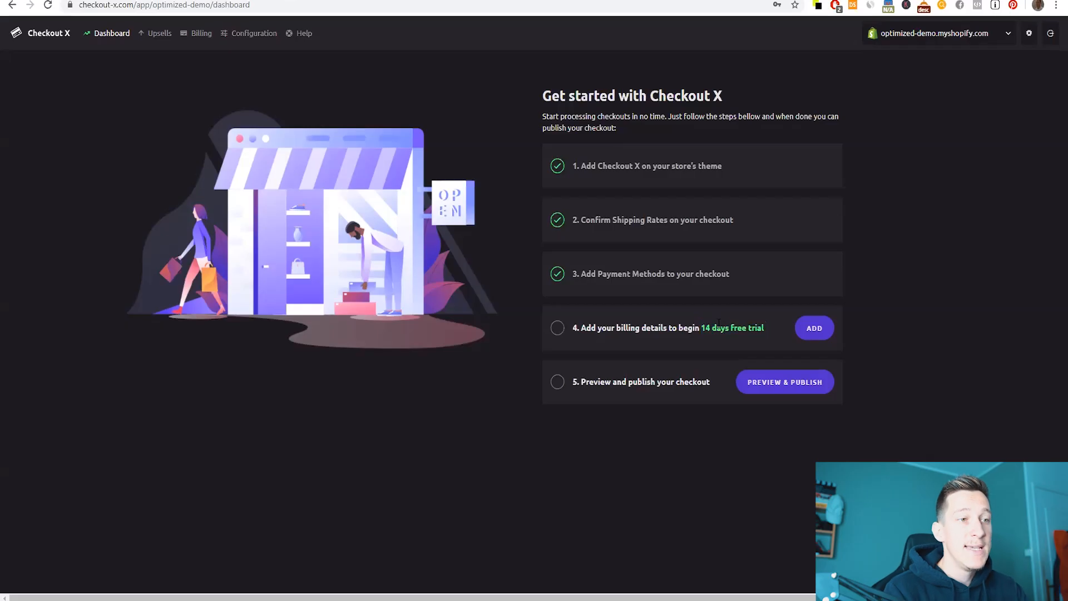
pyautogui.moveTo(700, 328); pyautogui.dragTo(766, 332)
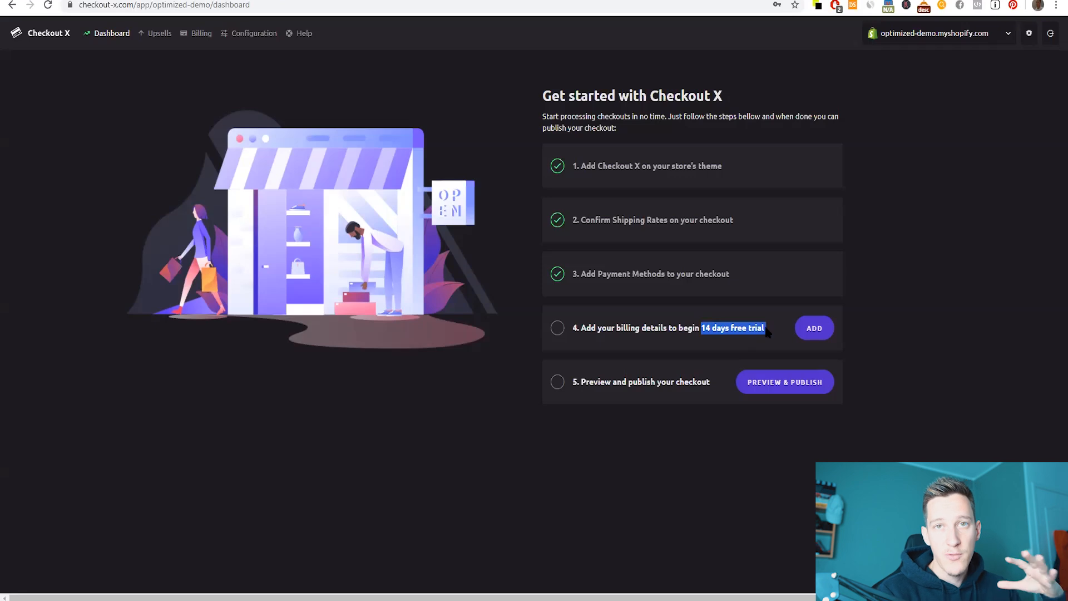
pyautogui.moveTo(701, 327); pyautogui.dragTo(764, 327)
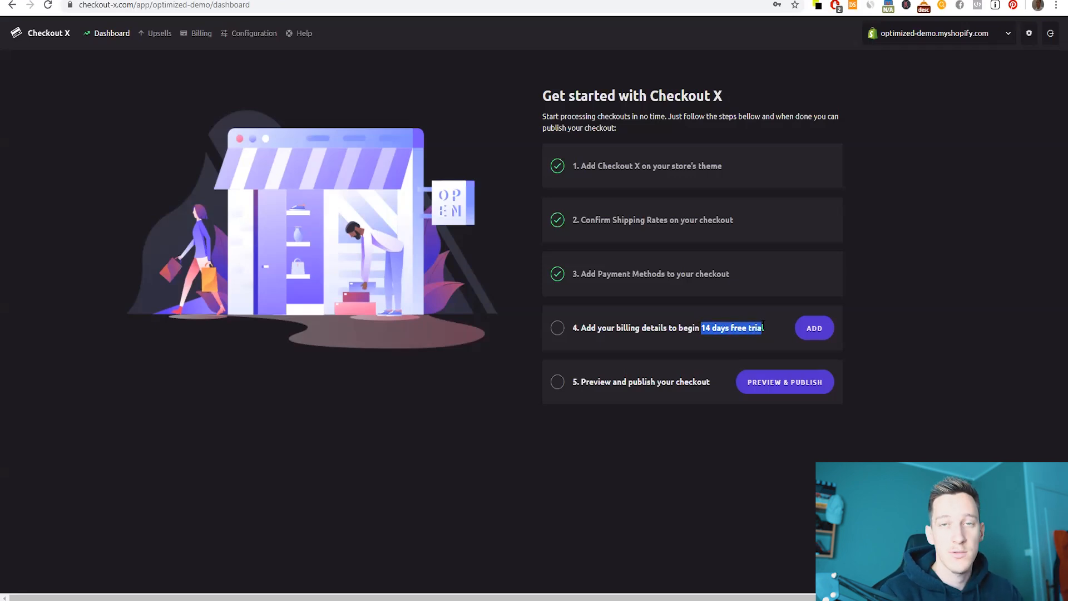
pyautogui.click(808, 328)
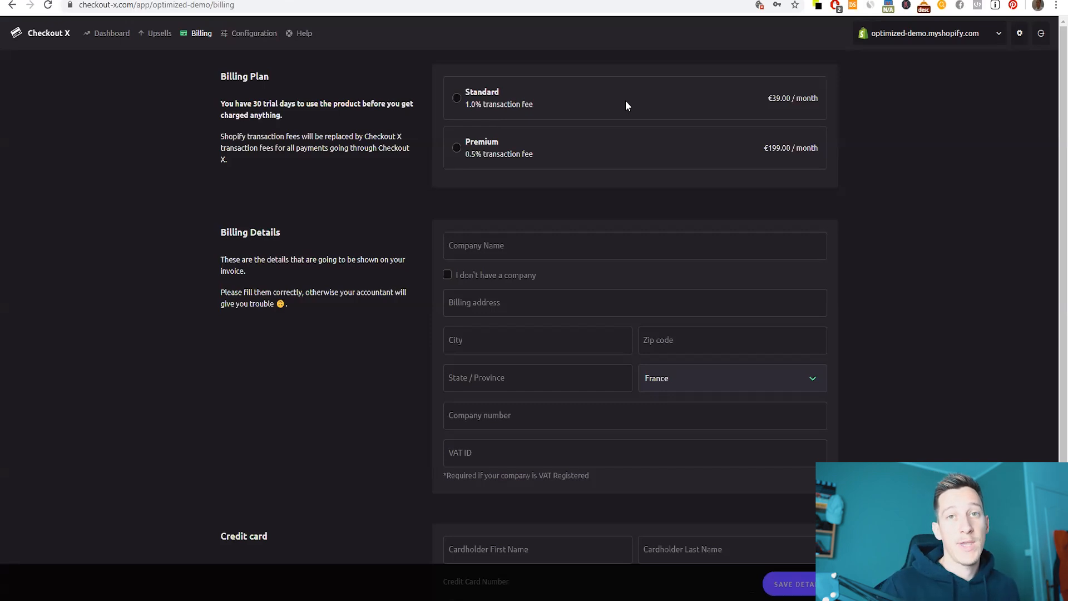
# - Compare plan prices, mark the €39.00/month Standard plan, and scroll through the billing form
pyautogui.moveTo(767, 99); pyautogui.dragTo(806, 120)
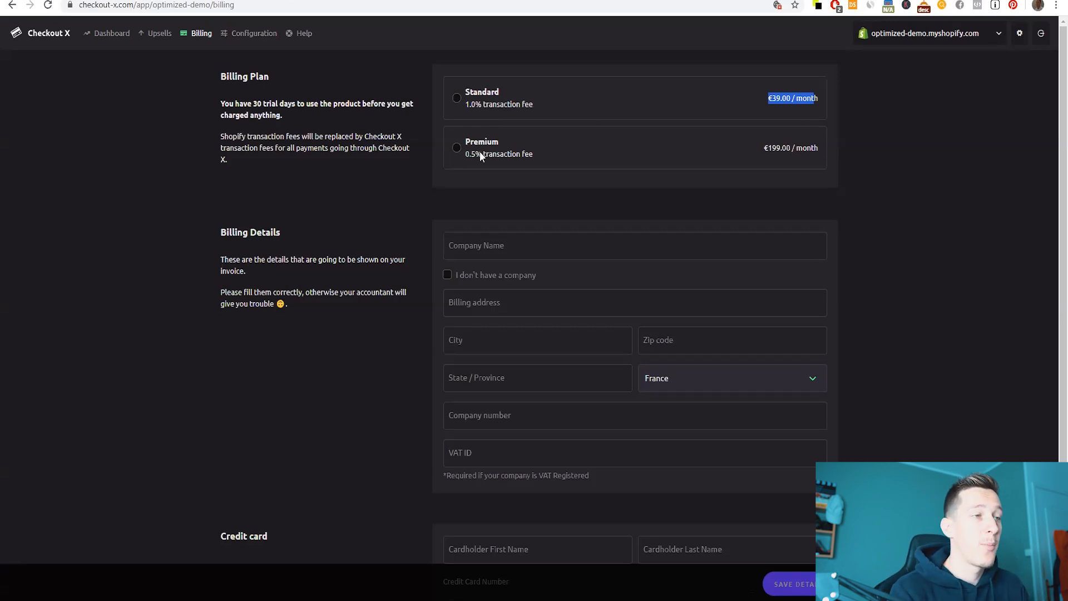
pyautogui.moveTo(761, 147); pyautogui.dragTo(795, 154)
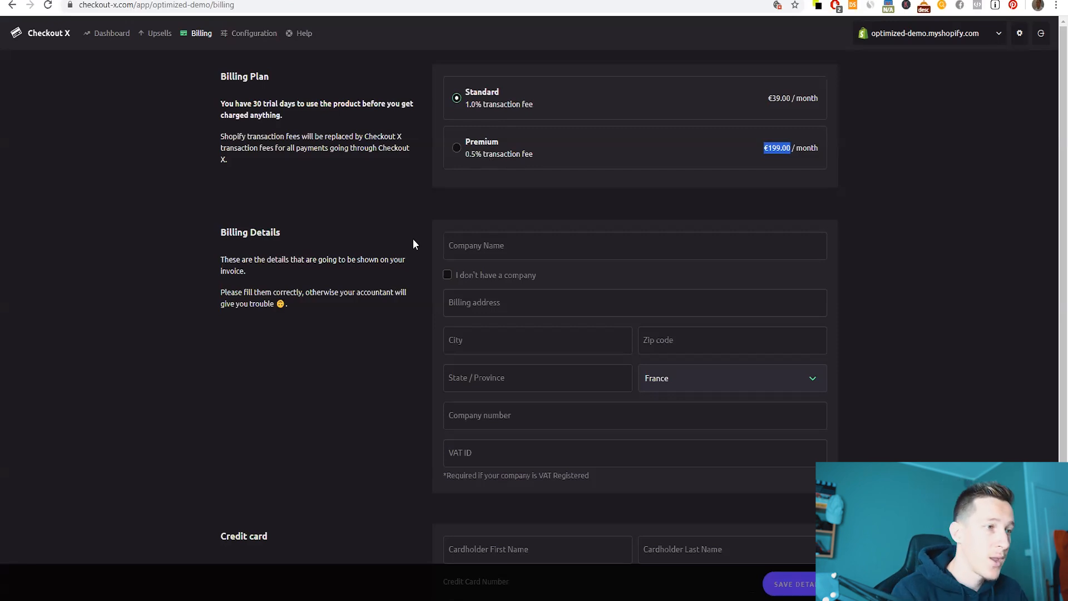
pyautogui.scroll(-1, 414, 239)
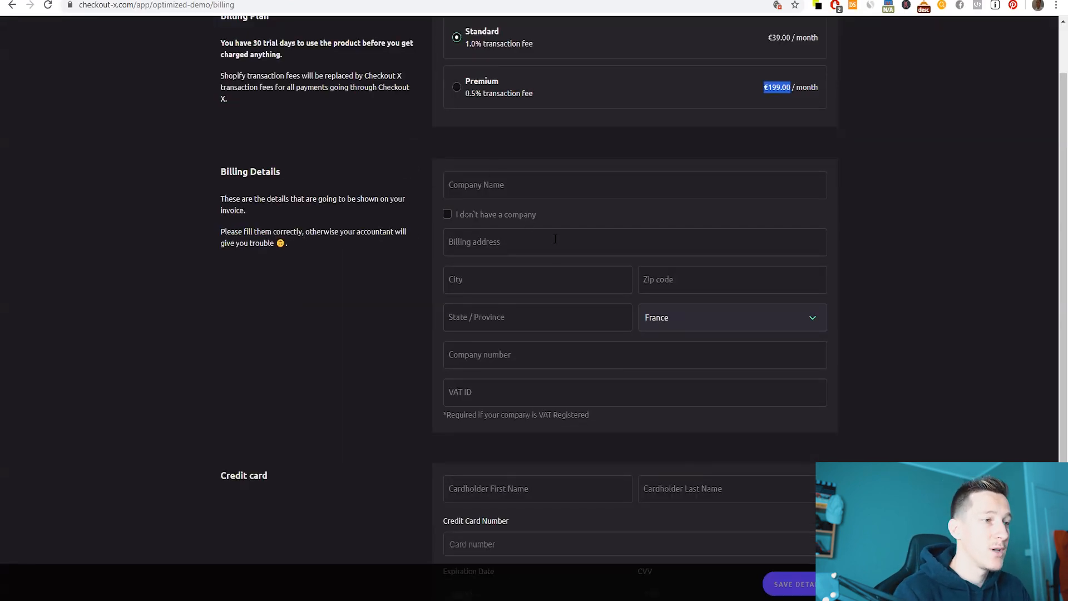
pyautogui.scroll(-2, 542, 289)
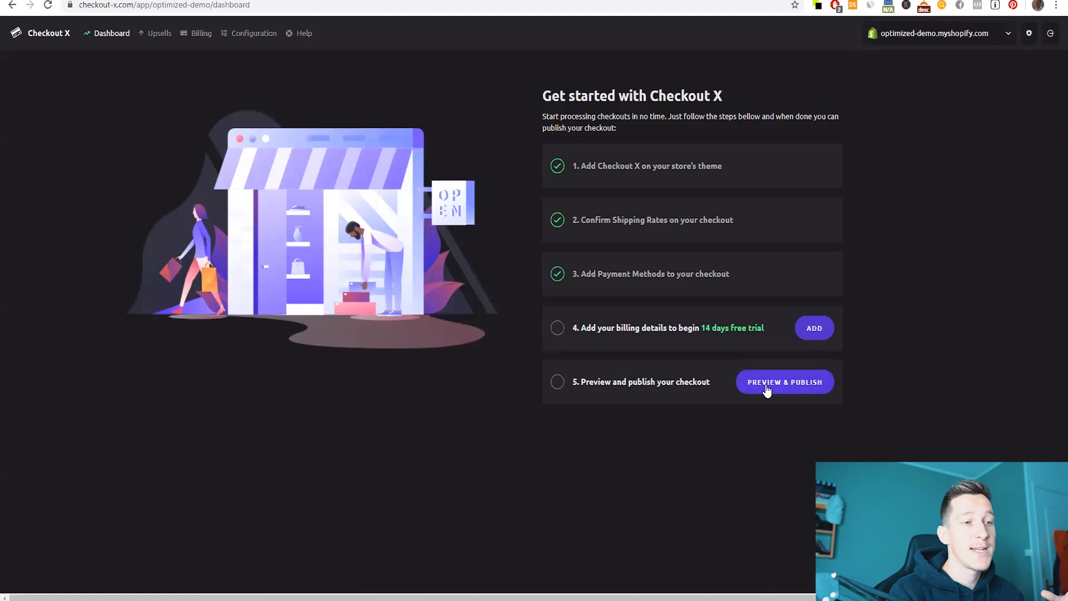
# - Preview the Optimized Demo checkout's order summary and card payment, then go to Customise Checkout
pyautogui.click(779, 389)
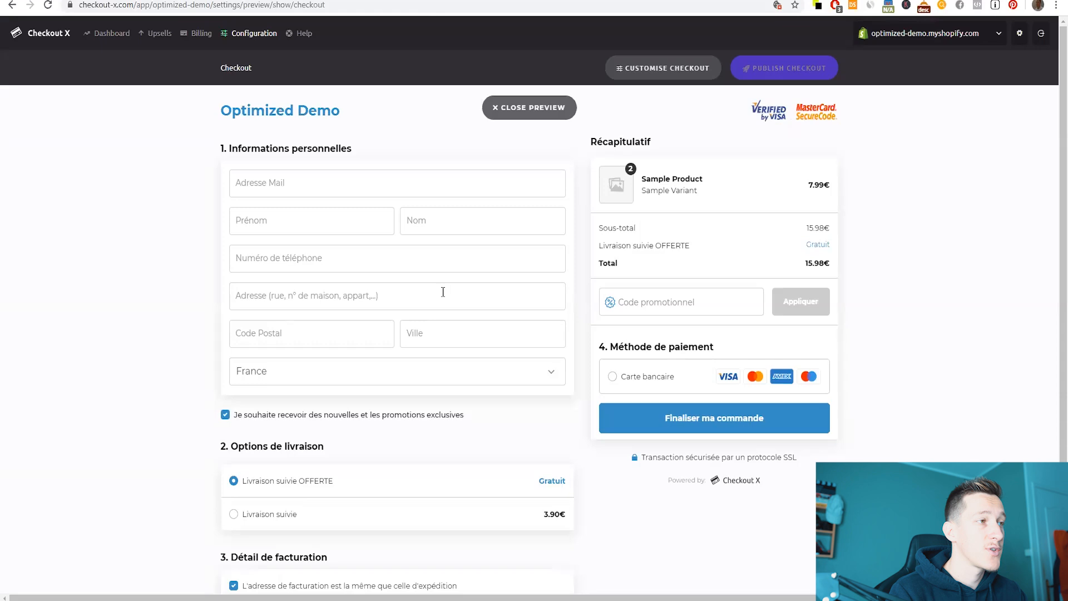
pyautogui.scroll(-1, 438, 195)
pyautogui.scroll(1, 339, 183)
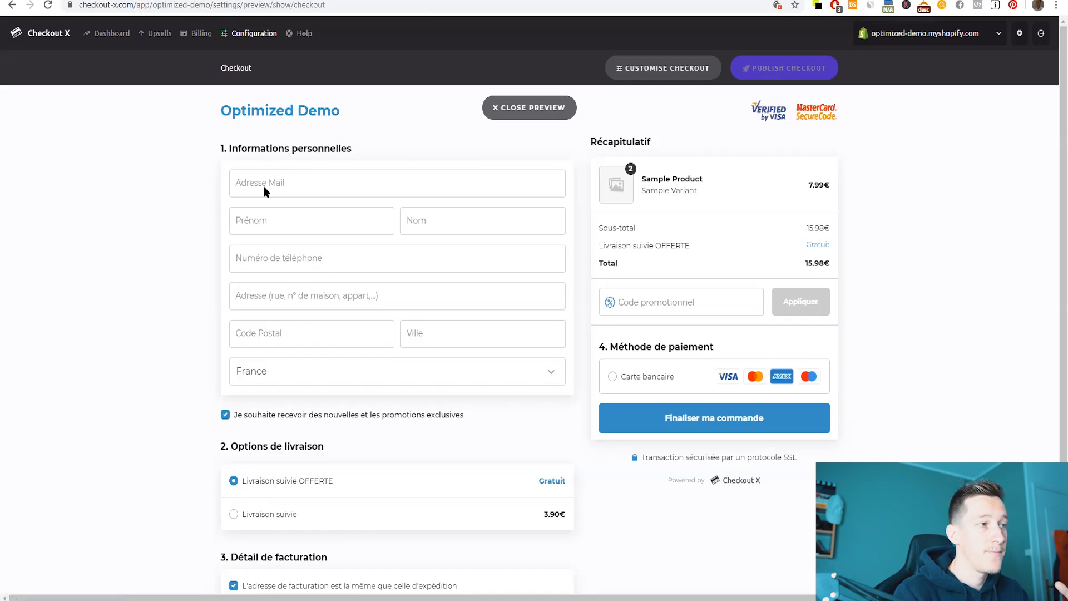
pyautogui.scroll(-1, 275, 365)
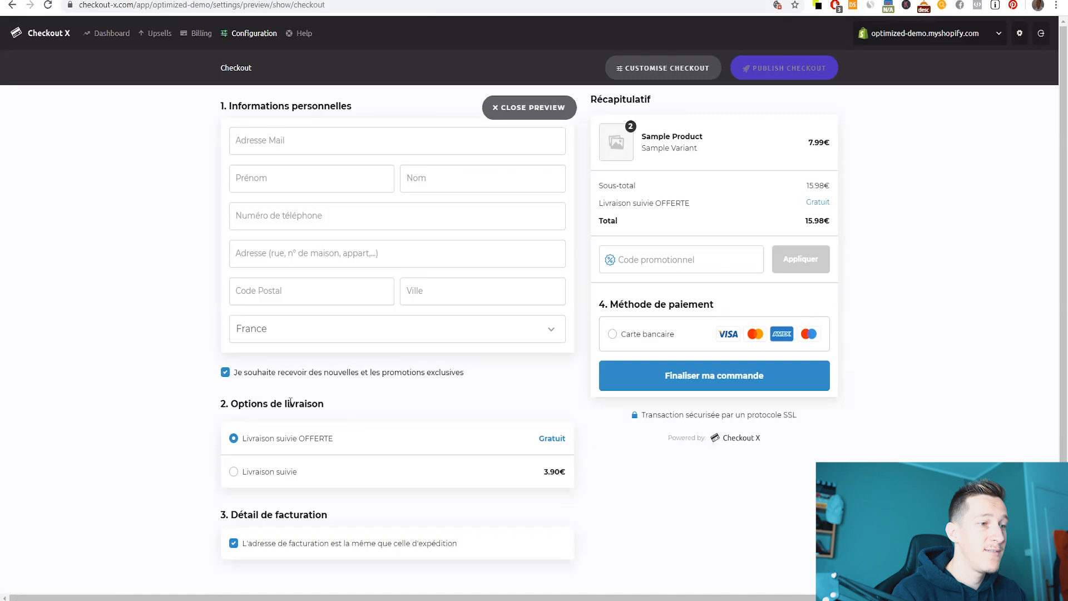
pyautogui.scroll(1, 436, 399)
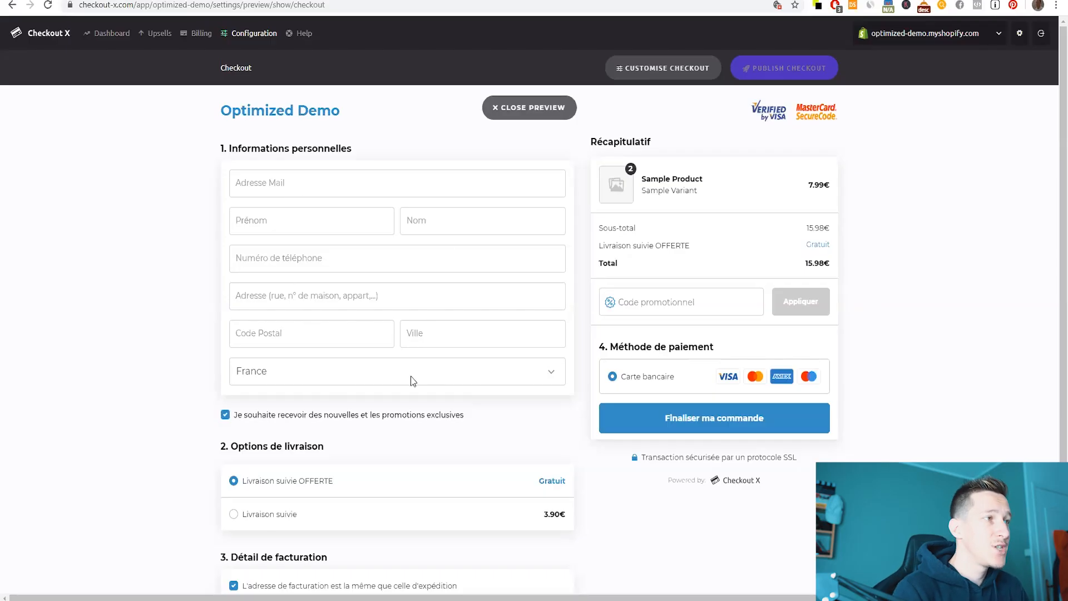
pyautogui.click(657, 74)
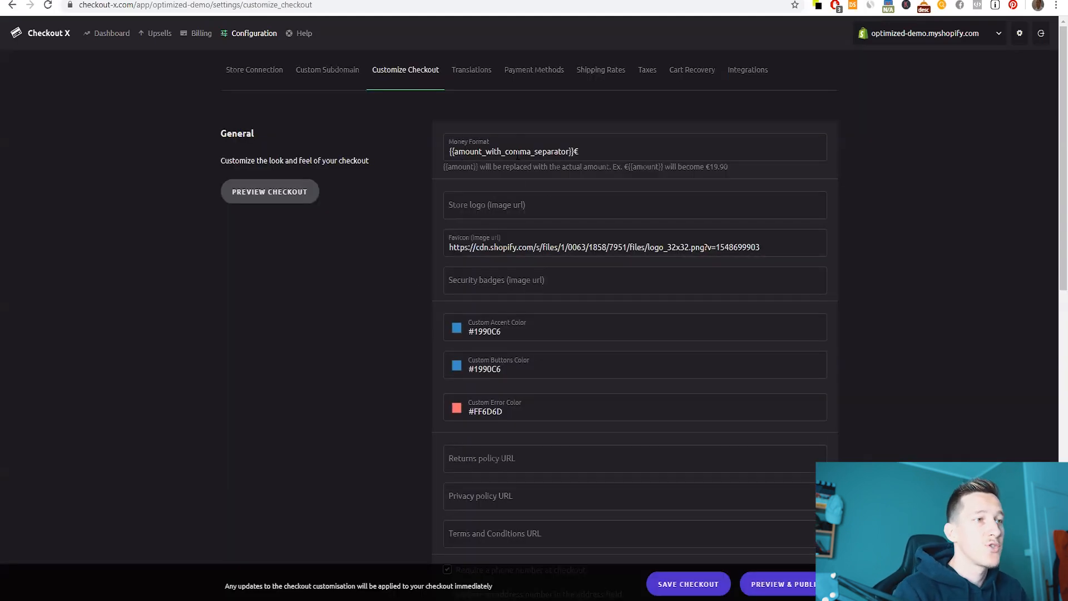
pyautogui.moveTo(449, 151); pyautogui.dragTo(582, 153)
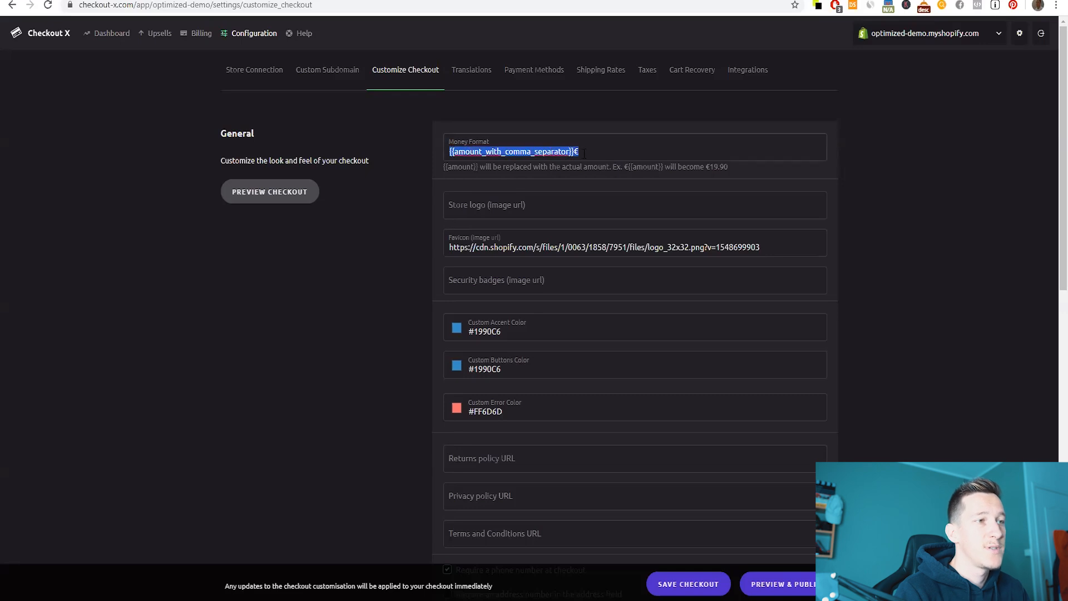
pyautogui.click(488, 208)
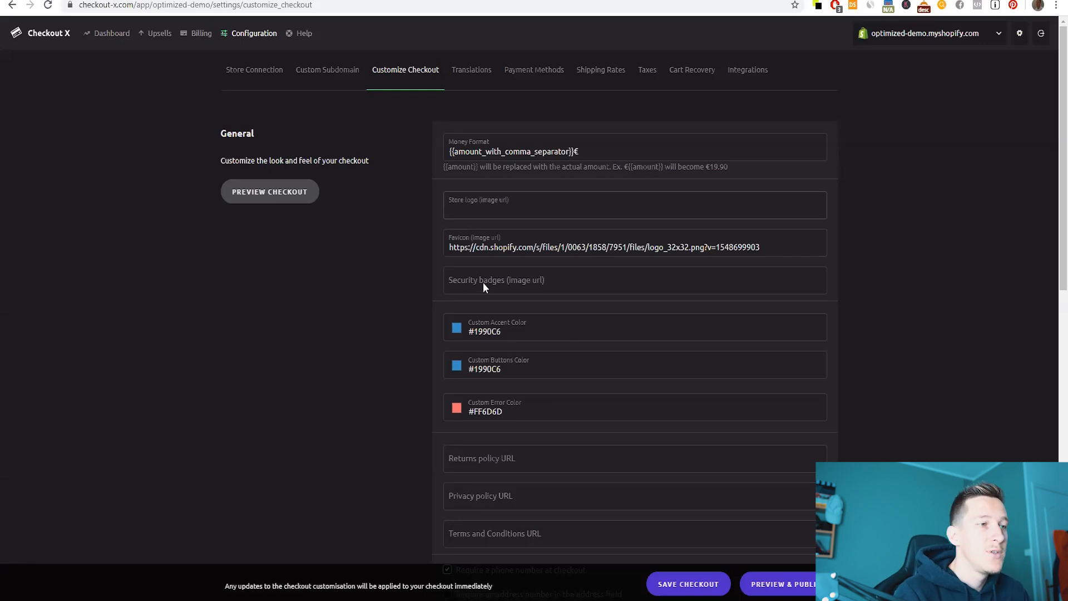
pyautogui.scroll(-1, 437, 282)
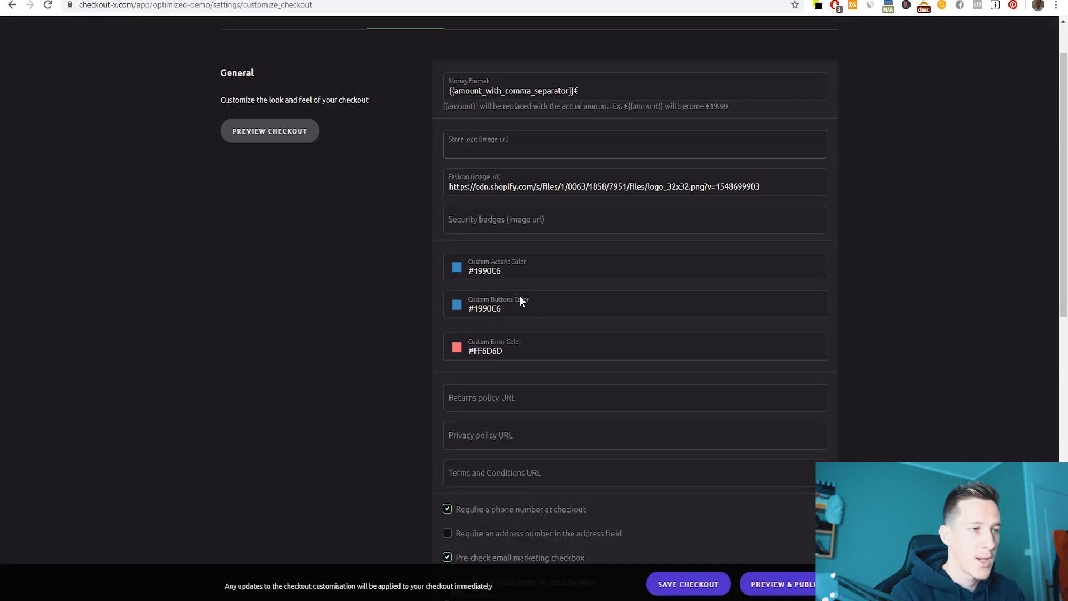
pyautogui.scroll(-1, 520, 295)
pyautogui.scroll(-1, 402, 301)
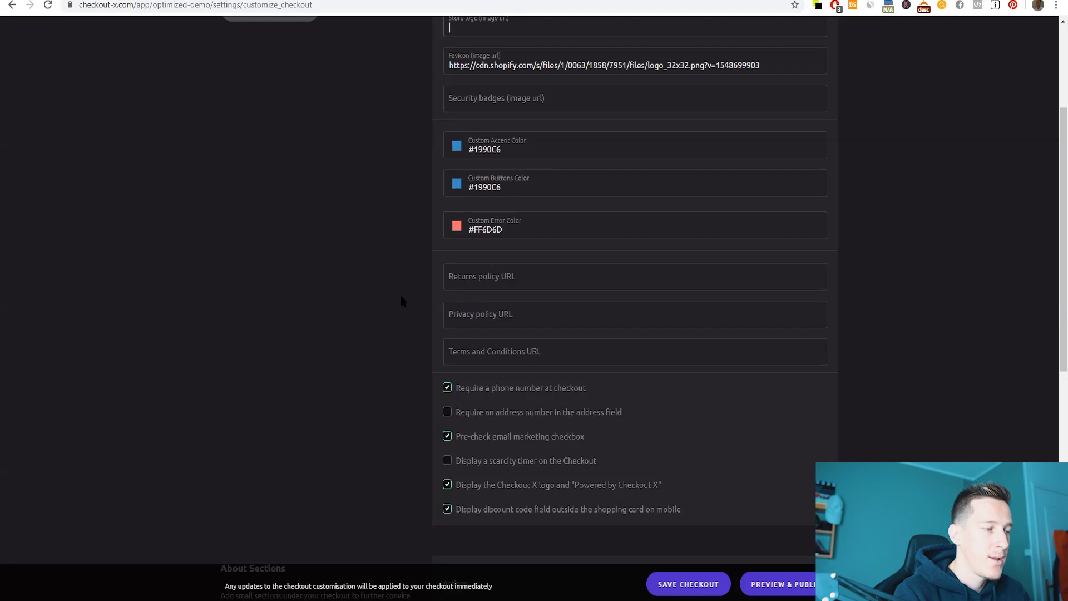
pyautogui.scroll(-1, 404, 287)
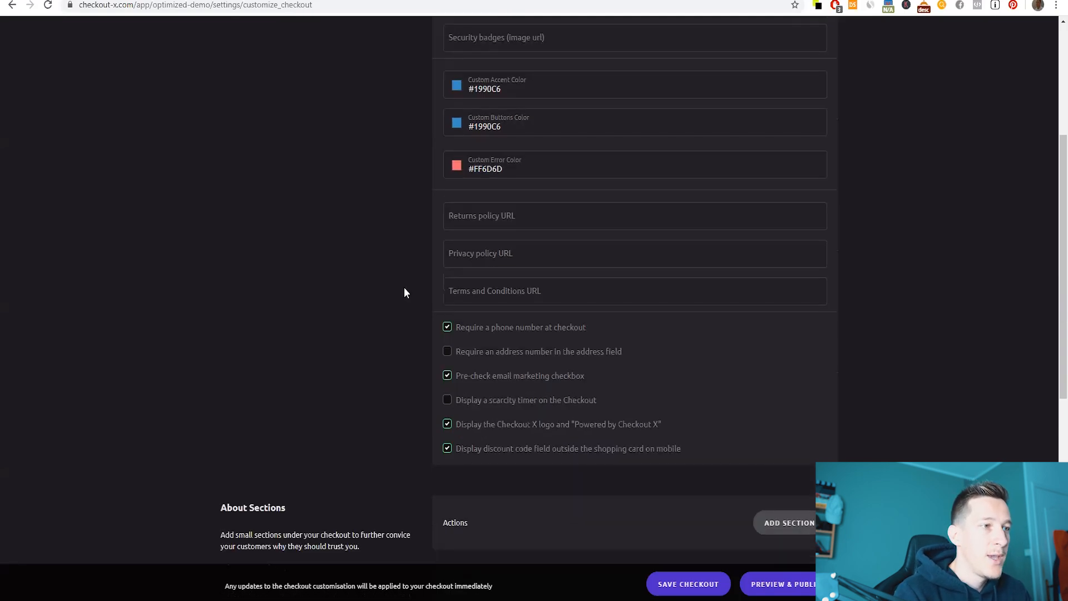
pyautogui.click(475, 217)
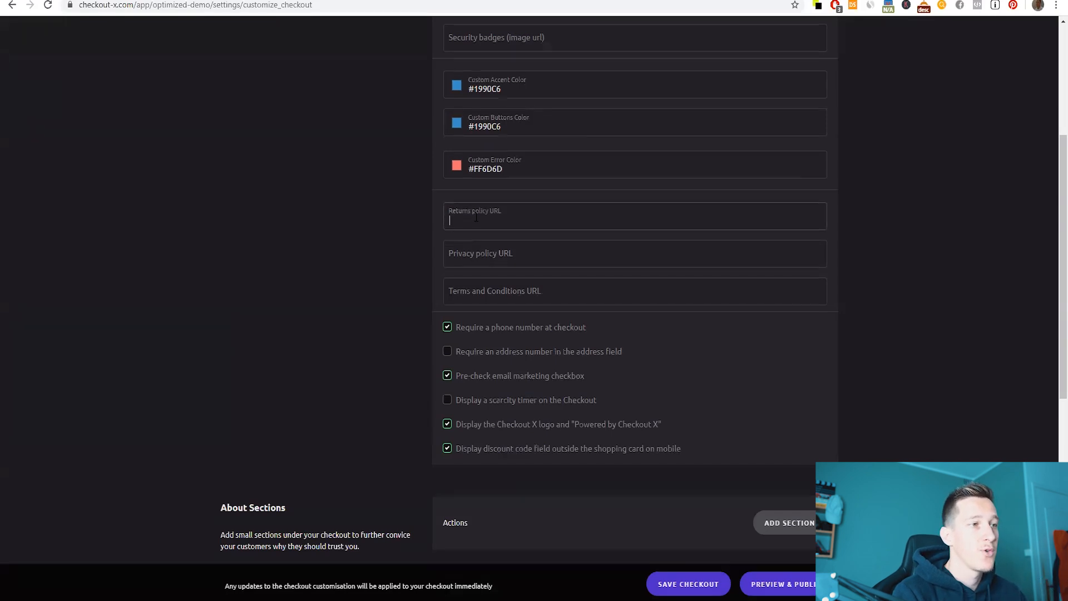
pyautogui.click(483, 261)
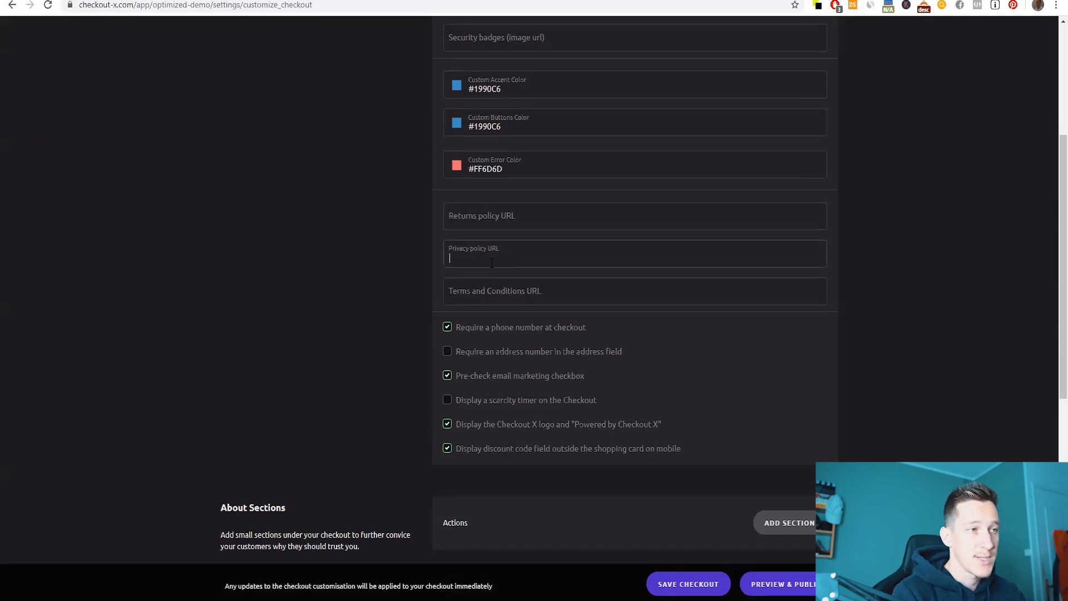
pyautogui.click(492, 294)
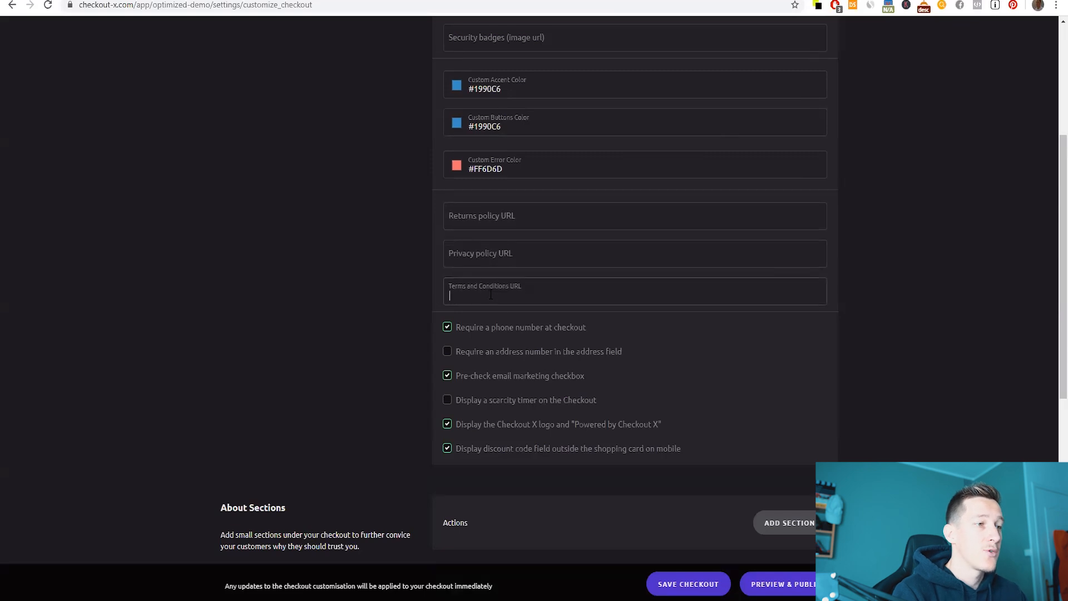
pyautogui.scroll(-1, 488, 345)
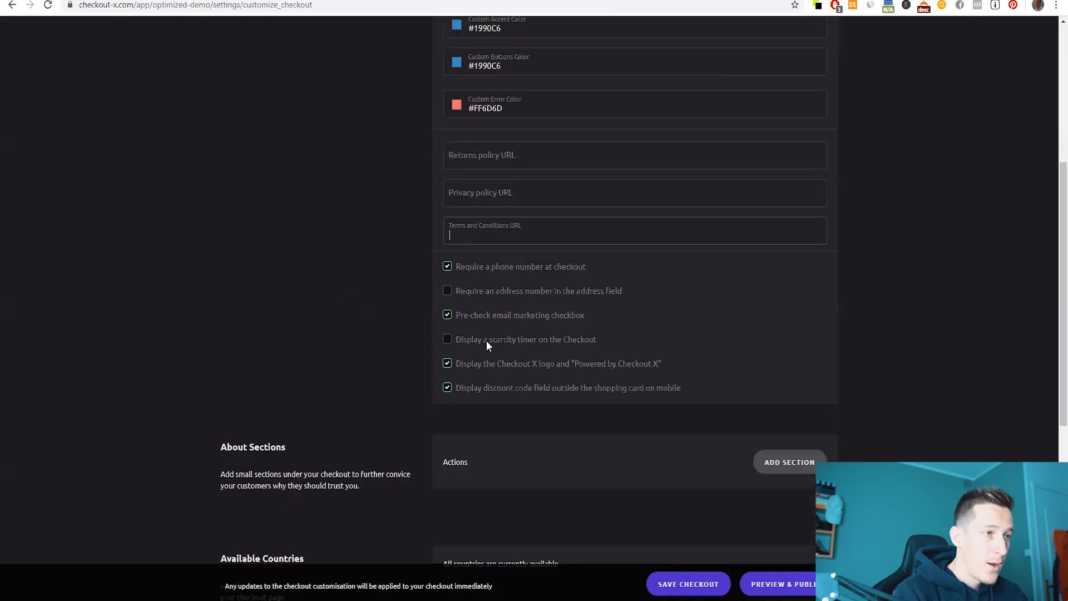
# - Stop requiring a phone number and turn the scarcity timer on, then off again
pyautogui.click(449, 266)
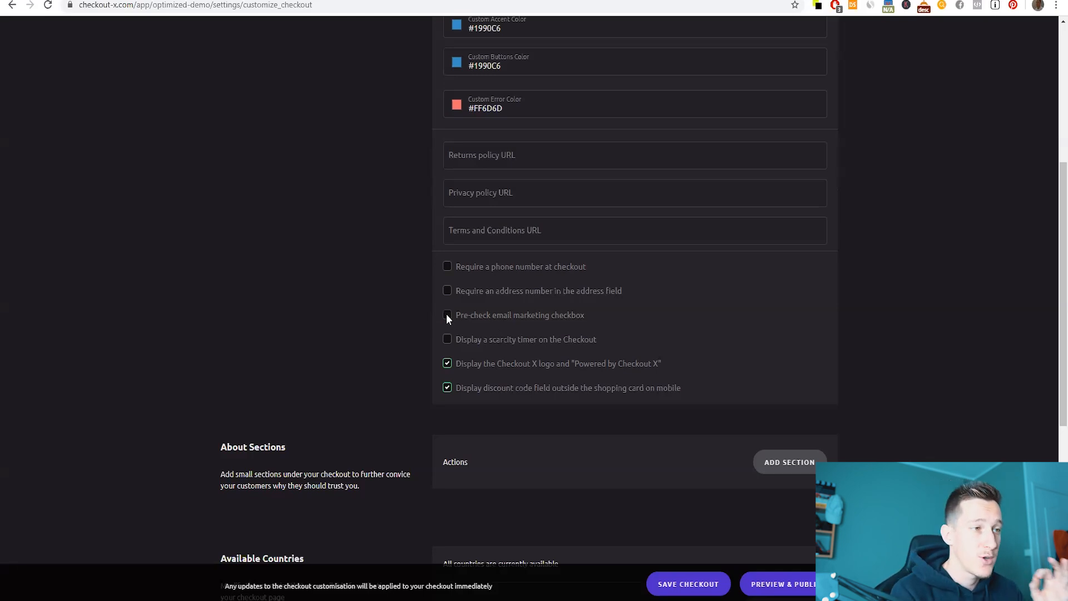
pyautogui.scroll(-1, 445, 290)
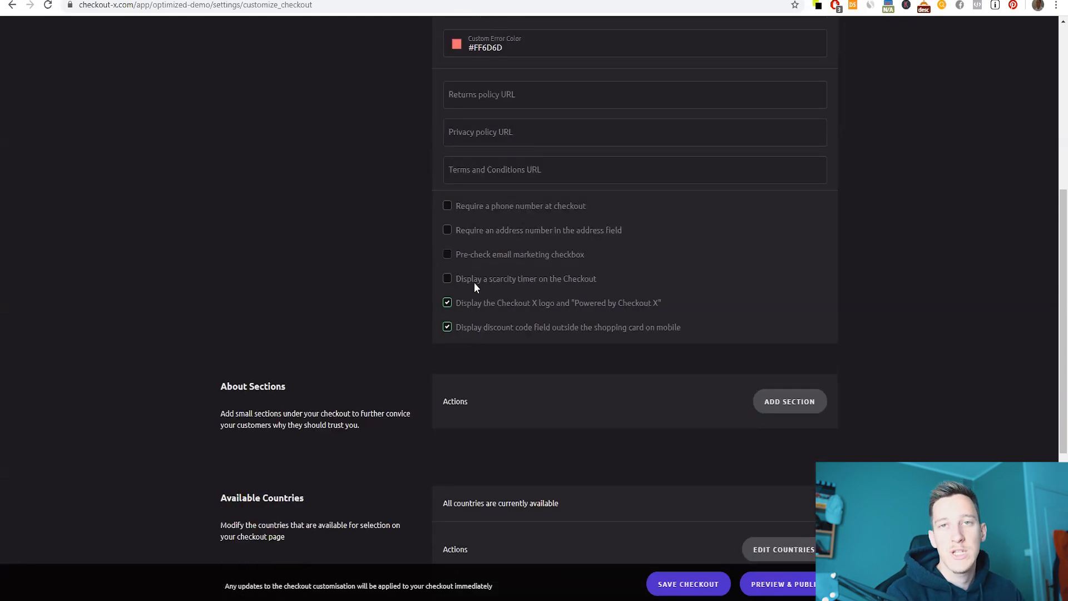
pyautogui.click(474, 282)
pyautogui.click(461, 284)
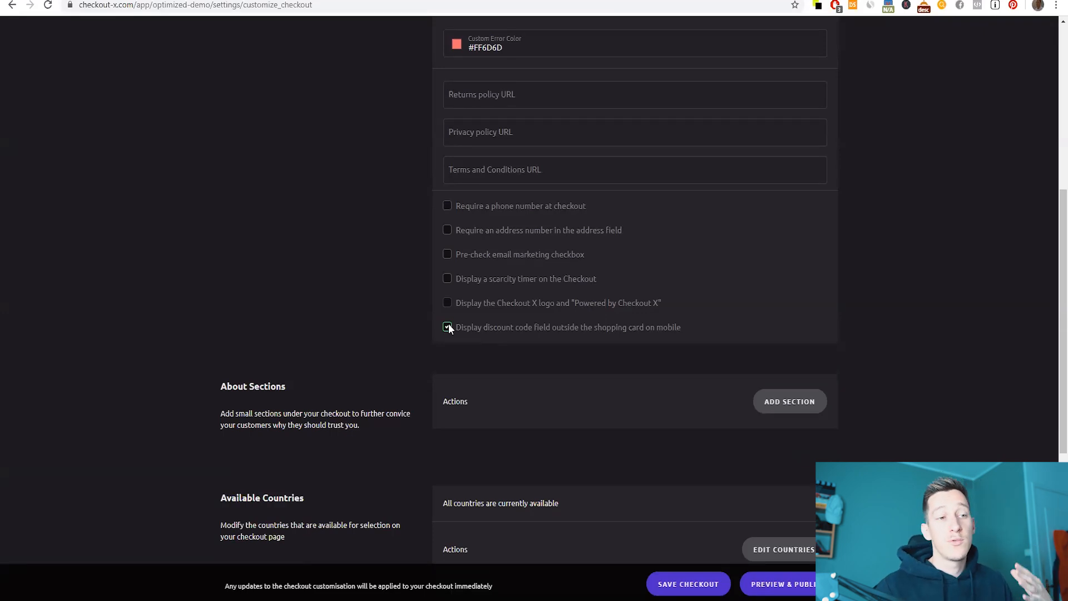
pyautogui.scroll(-2, 510, 299)
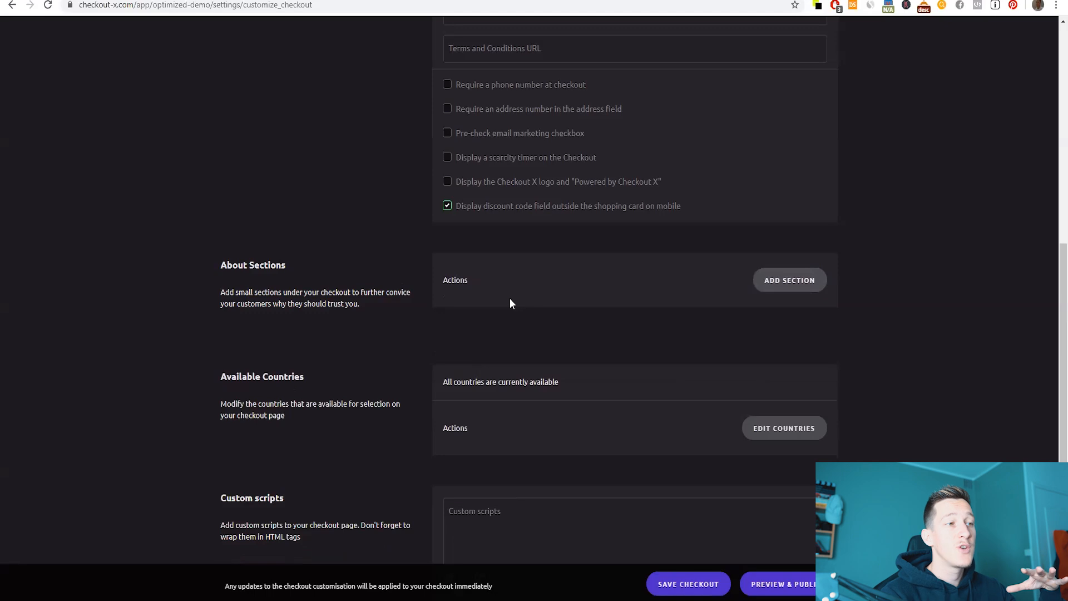
# - Add a new About section titled 'Livraison Offerte'
pyautogui.click(782, 281)
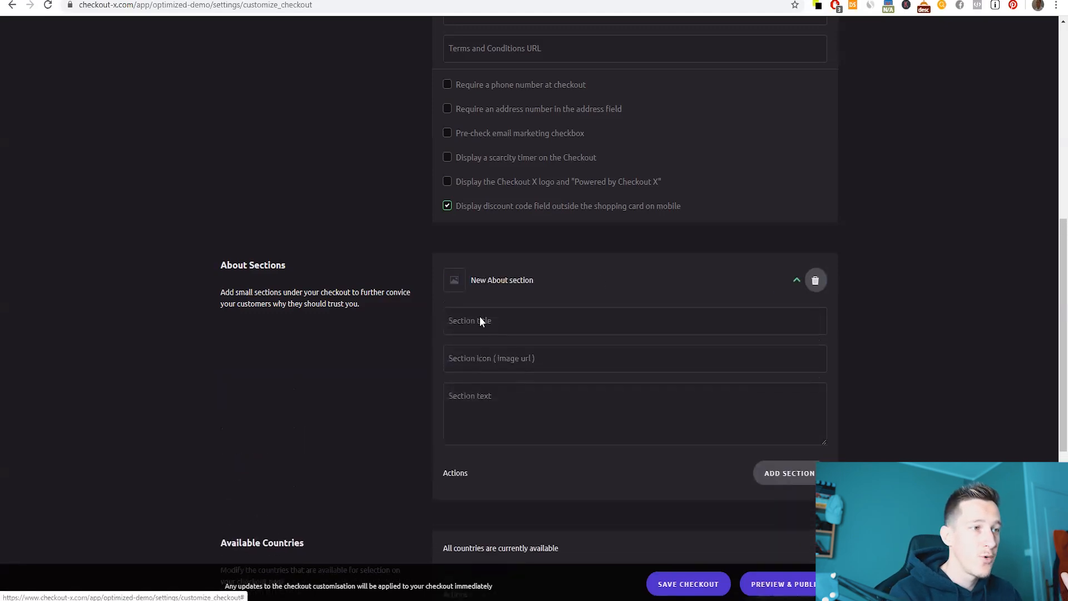
pyautogui.click(499, 316)
pyautogui.click(499, 359)
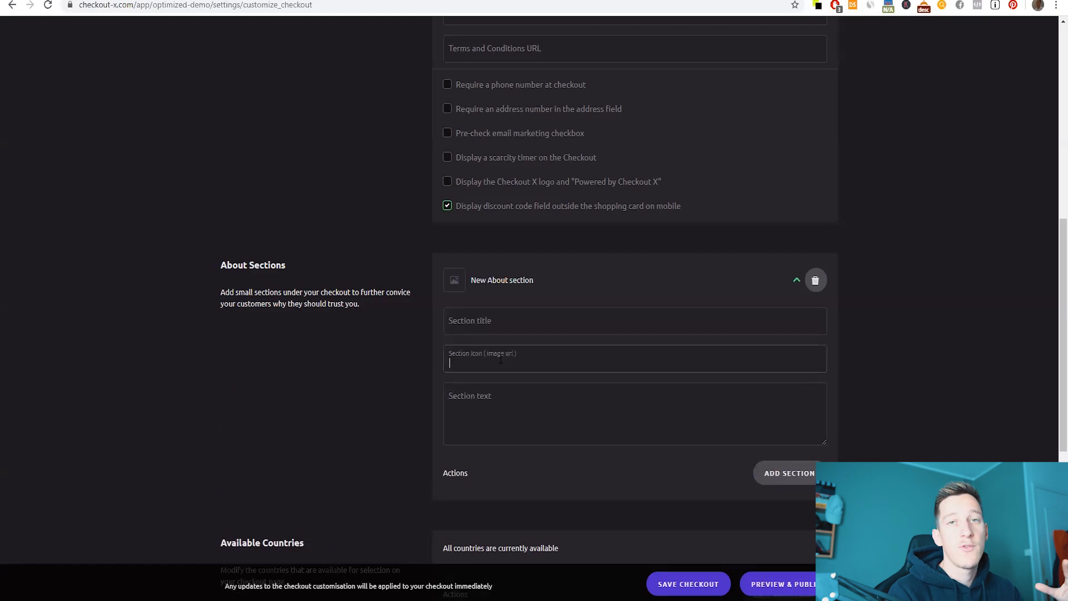
pyautogui.click(463, 411)
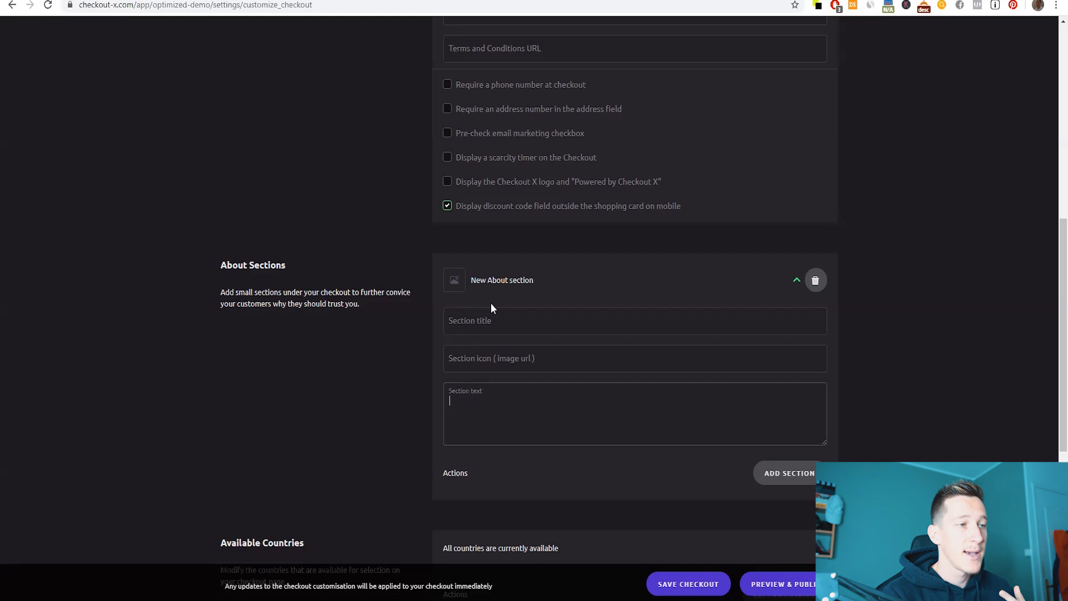
pyautogui.click(499, 319)
pyautogui.write('24')
pyautogui.press('BackSpace')
pyautogui.press('BackSpace')
pyautogui.write('Livraison Offerte')
# - Give the section the text 'Livraison gratuite partout dans le monde.' and collapse it
pyautogui.click(510, 354)
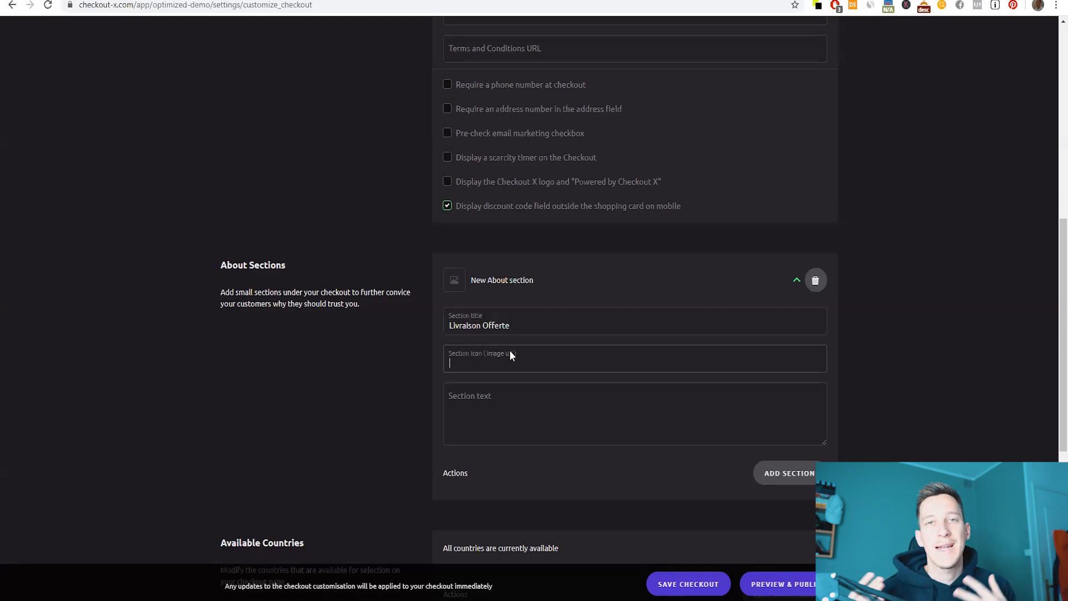
pyautogui.click(588, 401)
pyautogui.write('Li')
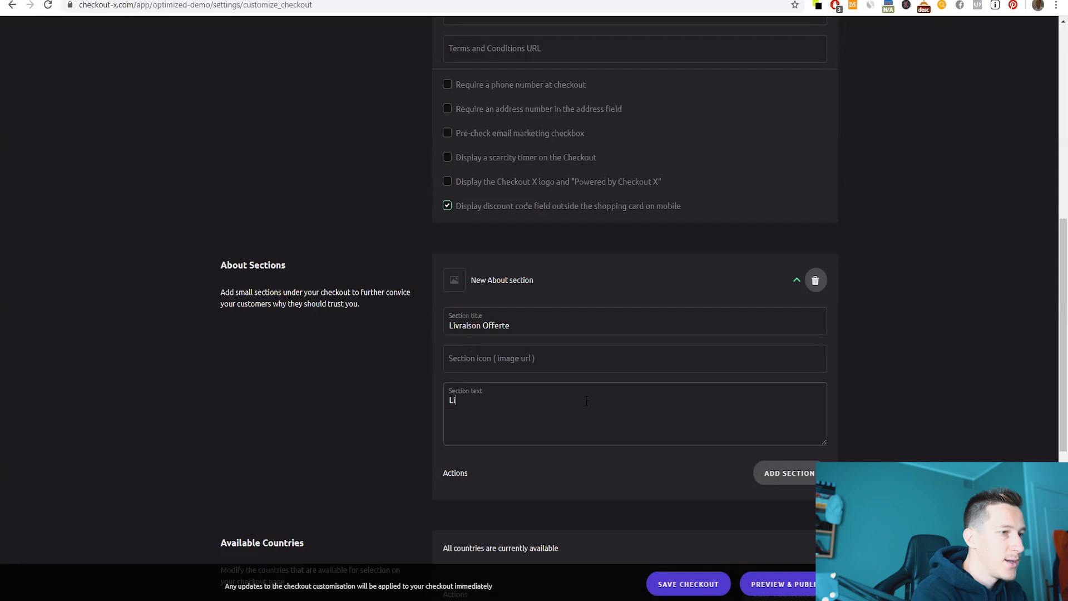
pyautogui.write('vraison gratuite par')
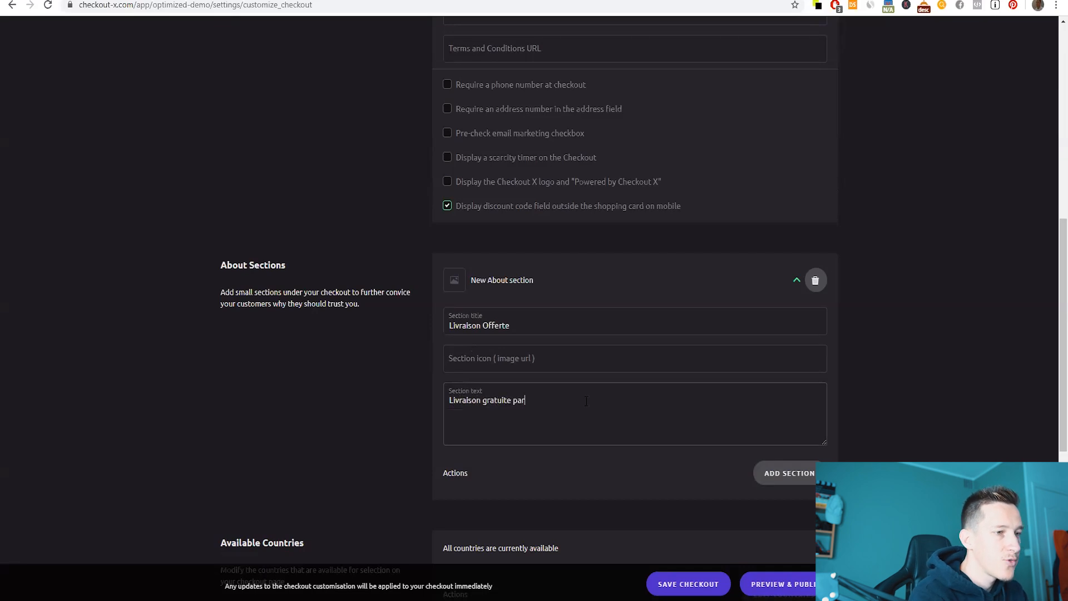
pyautogui.write('totu dans le monde.')
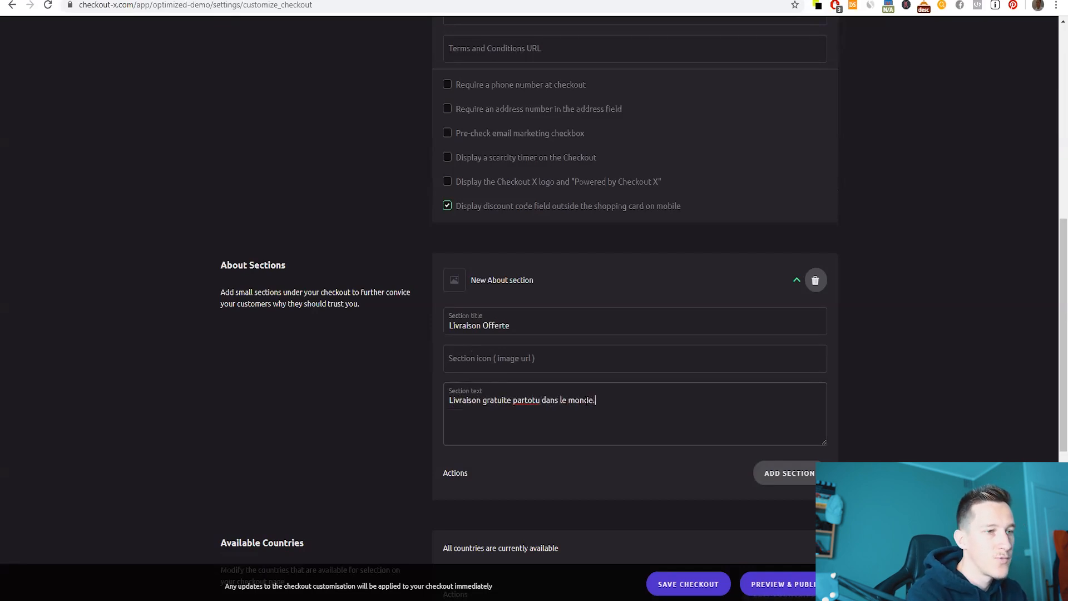
pyautogui.press('BackSpace')
pyautogui.press('BackSpace')
pyautogui.write('ut')
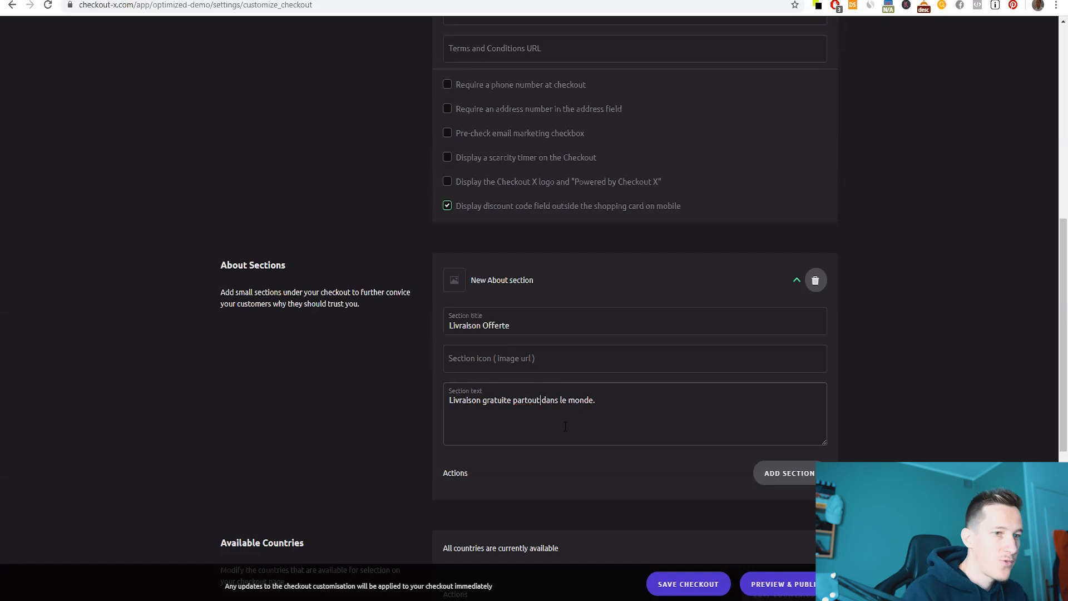
pyautogui.click(797, 280)
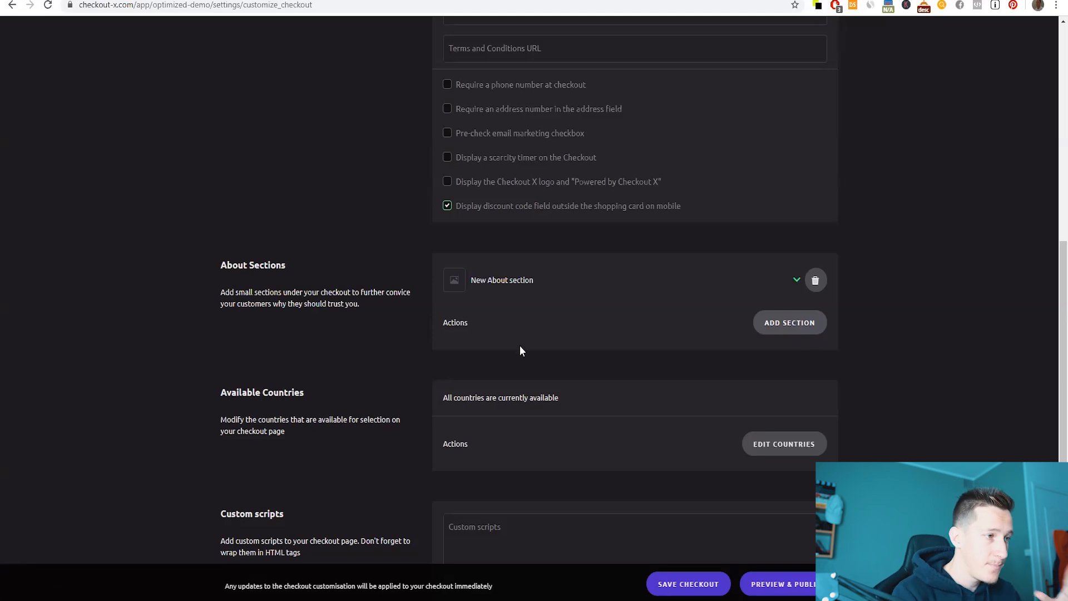
pyautogui.scroll(-2, 747, 314)
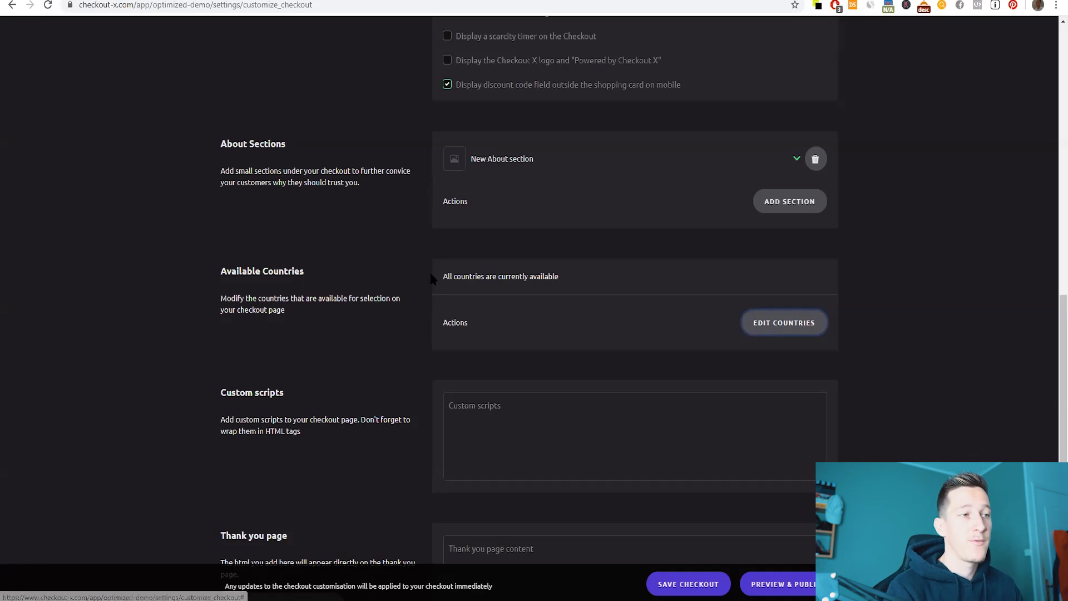
pyautogui.moveTo(437, 277); pyautogui.dragTo(638, 275)
pyautogui.click(785, 325)
pyautogui.scroll(-5, 462, 382)
pyautogui.scroll(2, 464, 423)
pyautogui.scroll(-2, 534, 375)
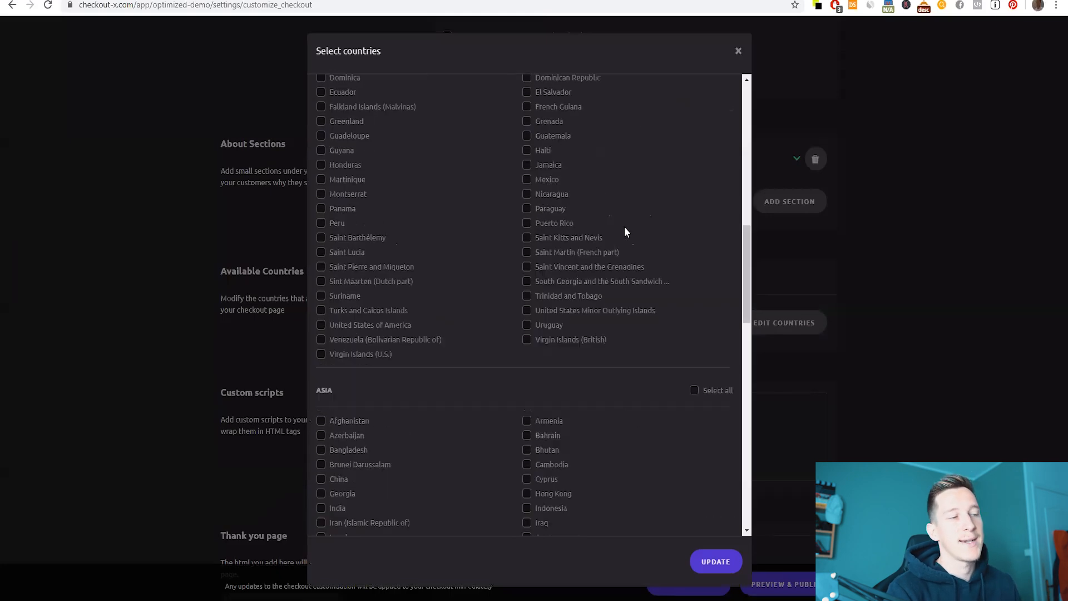
pyautogui.click(738, 51)
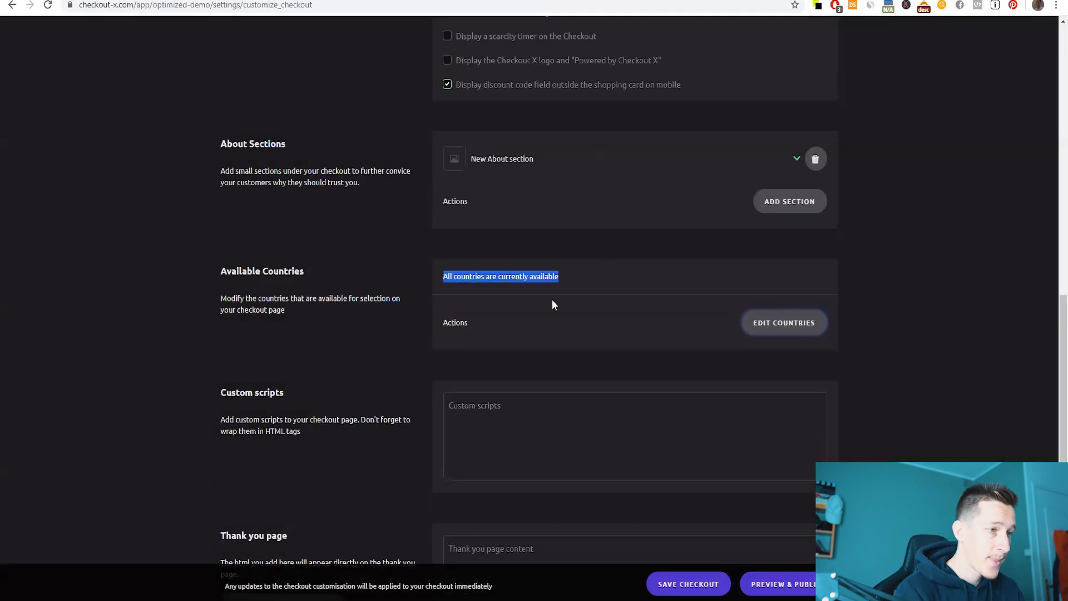
pyautogui.scroll(-2, 552, 299)
pyautogui.click(524, 328)
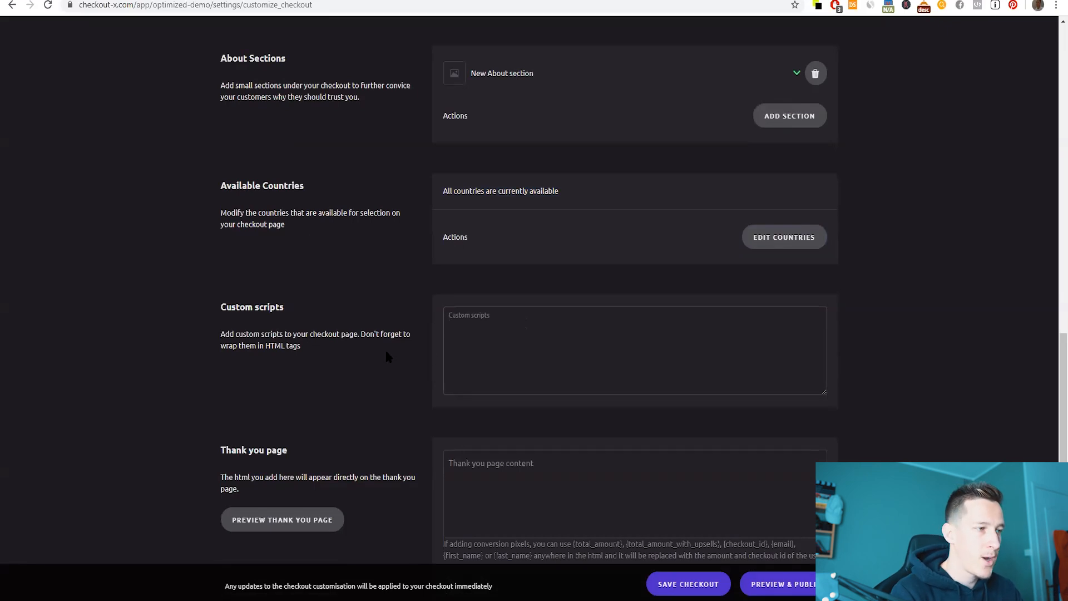
# - Preview the thank-you page, close the preview, and save the checkout customisation
pyautogui.click(539, 471)
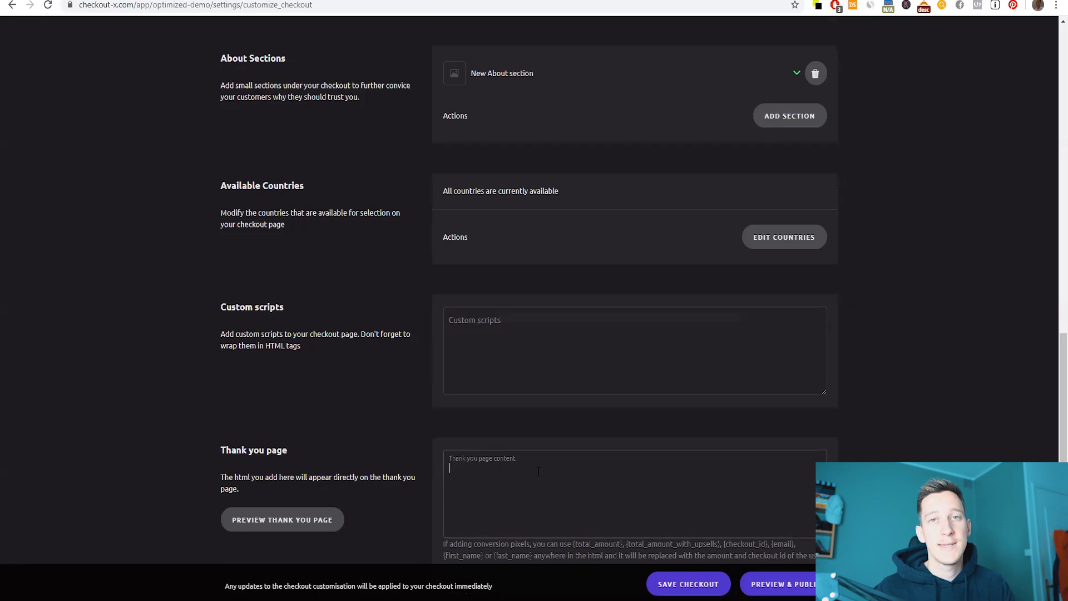
pyautogui.click(538, 471)
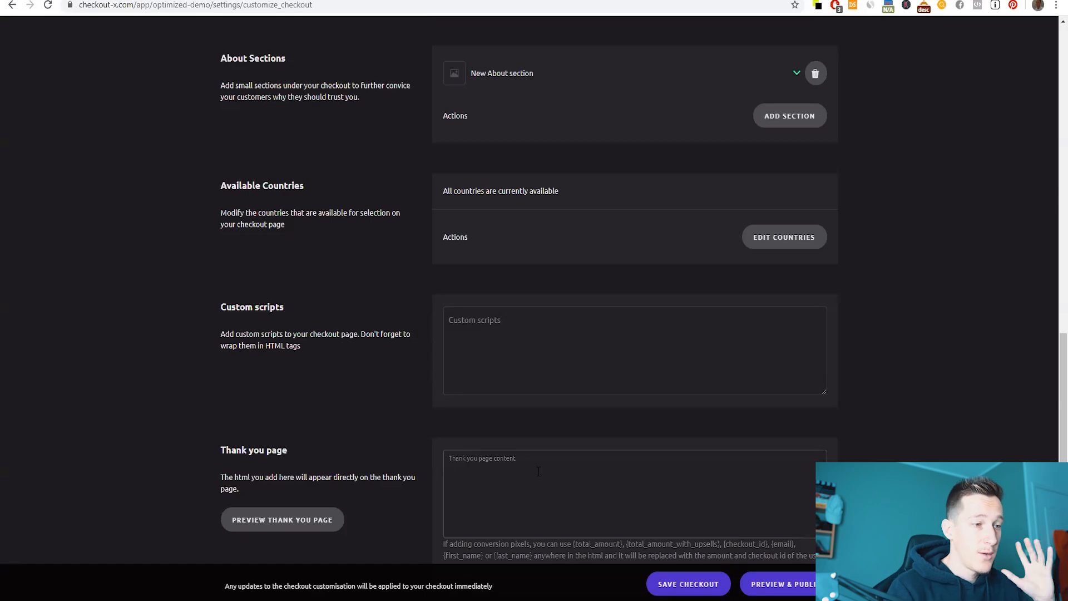
pyautogui.click(262, 527)
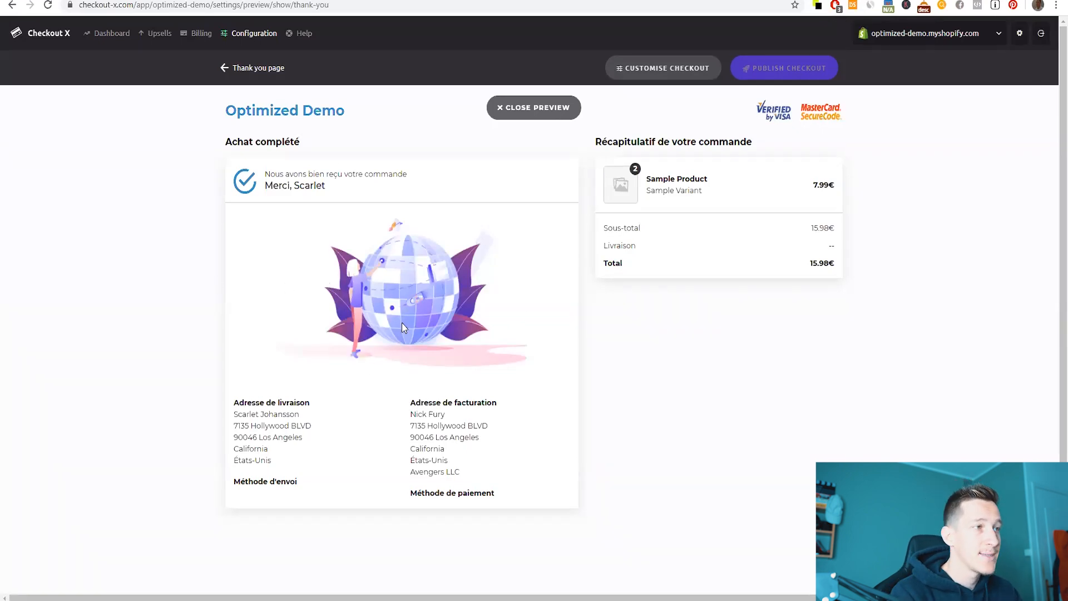
pyautogui.moveTo(264, 187); pyautogui.dragTo(373, 186)
pyautogui.click(345, 186)
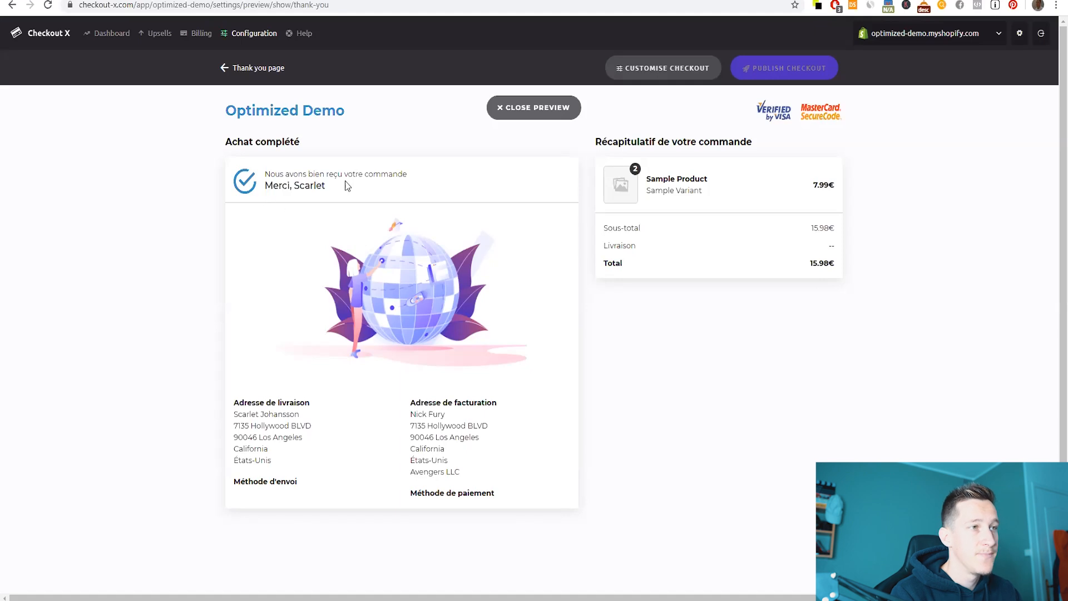
pyautogui.click(533, 107)
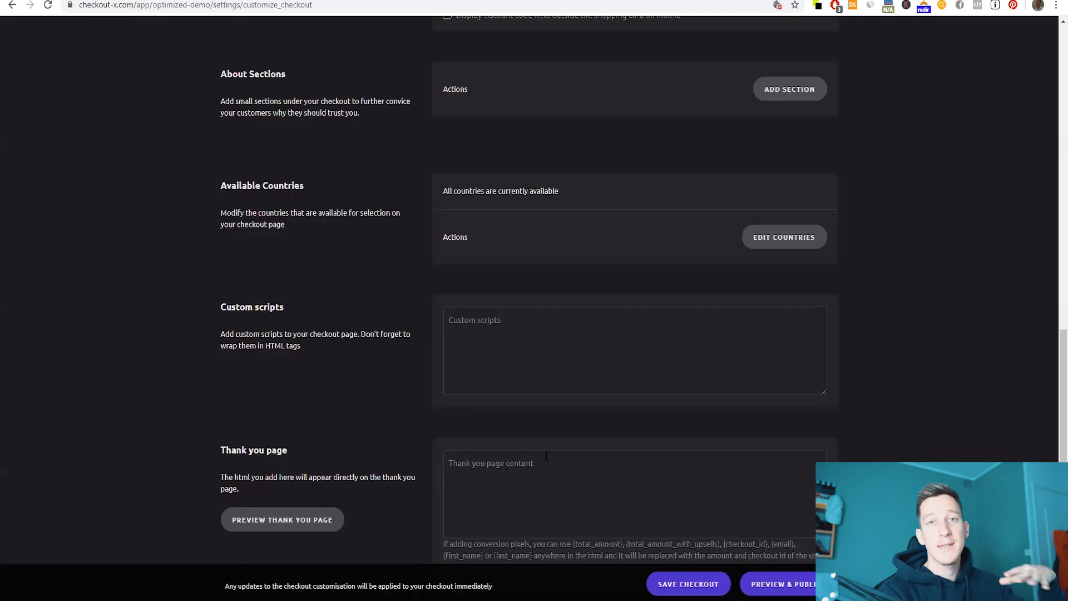
pyautogui.click(670, 584)
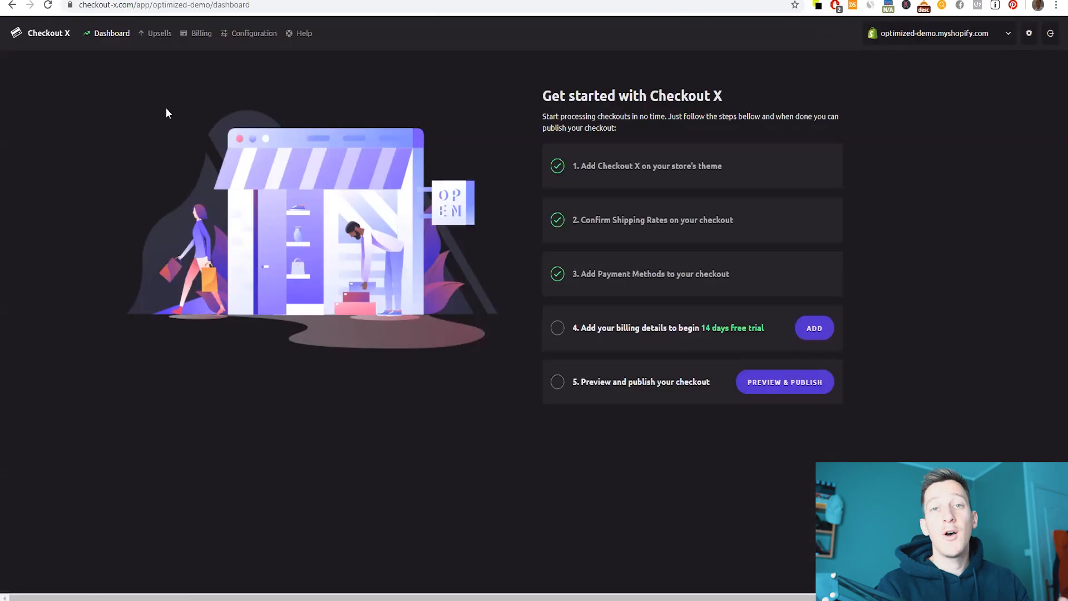
# - Go to Upsells and start creating the first upsell
pyautogui.click(158, 39)
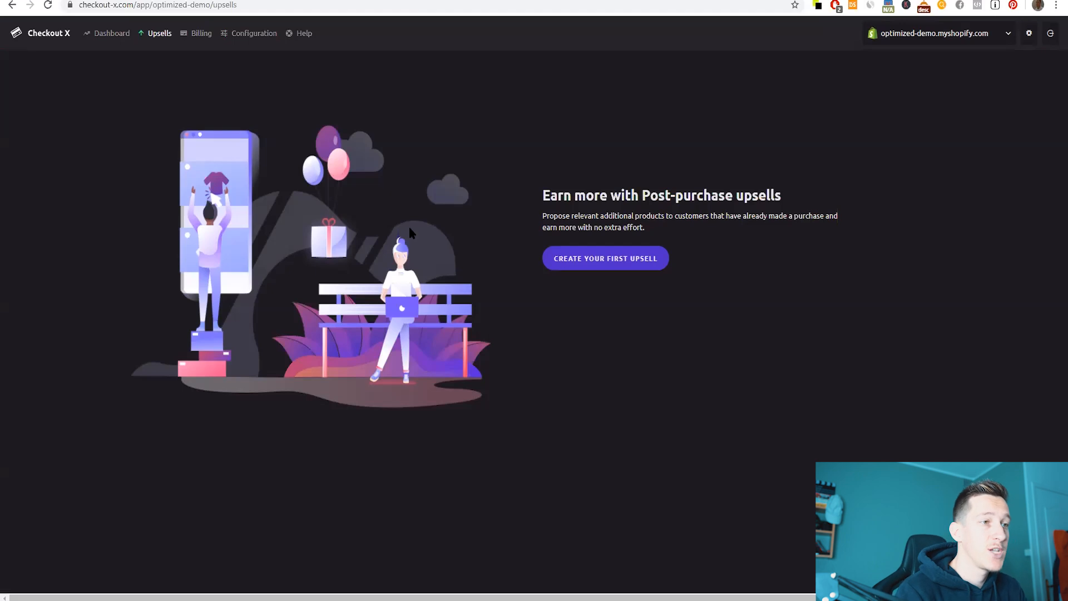
pyautogui.click(592, 266)
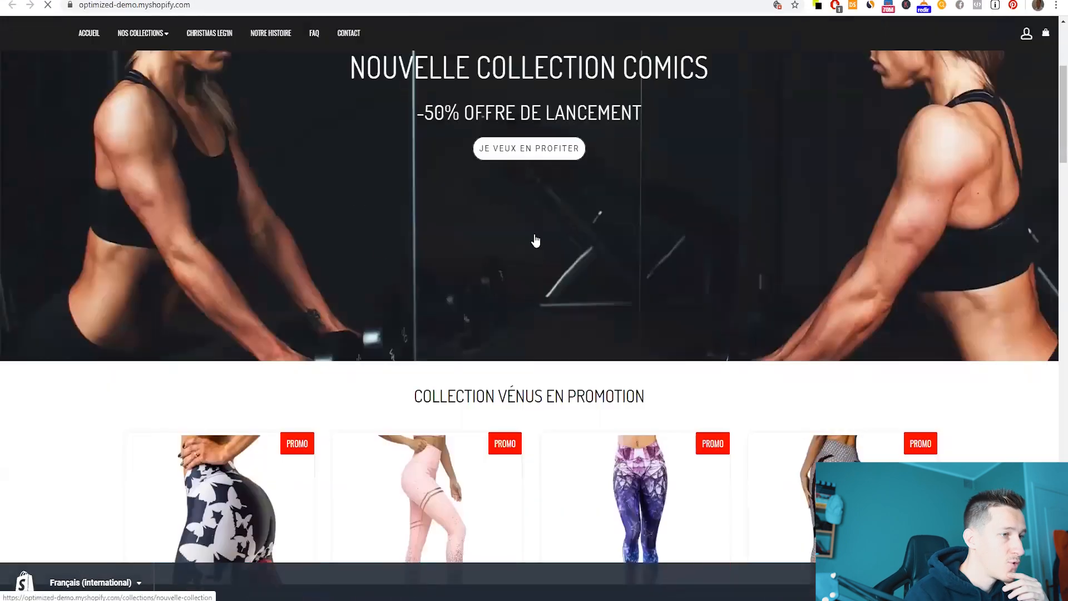
# - Check the Butterfly Legging product page and enter the upsell title 'Legging à -50%'
pyautogui.scroll(-4, 534, 238)
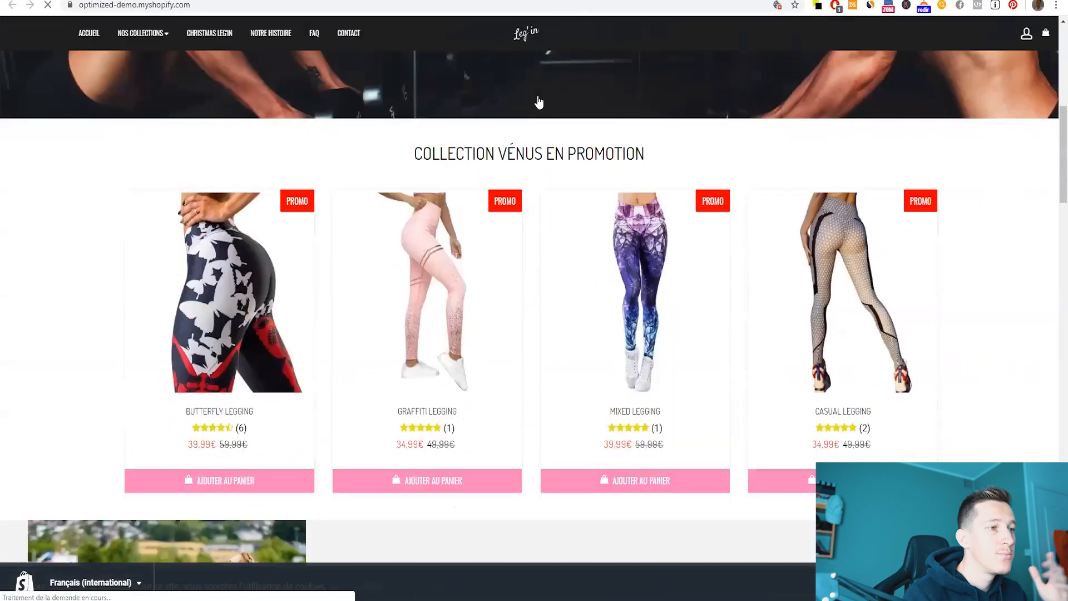
pyautogui.scroll(-3, 515, 248)
pyautogui.scroll(3, 486, 324)
pyautogui.click(267, 274)
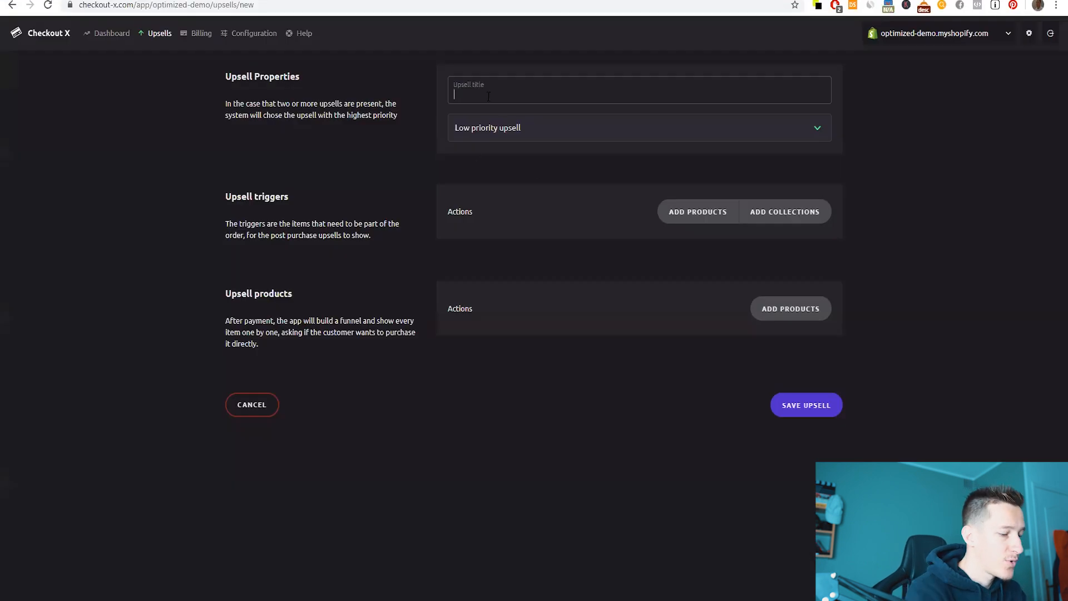
pyautogui.write('Legging')
pyautogui.write('à *')
pyautogui.write('50%')
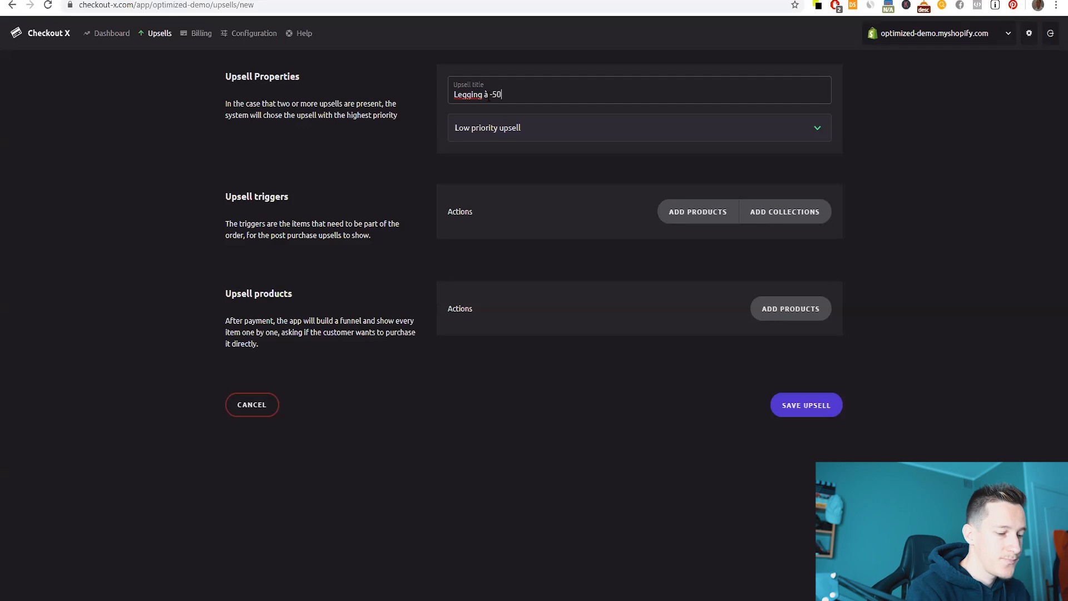
# - Make the upsell High priority with Butterfly Legging as its trigger product
pyautogui.click(503, 127)
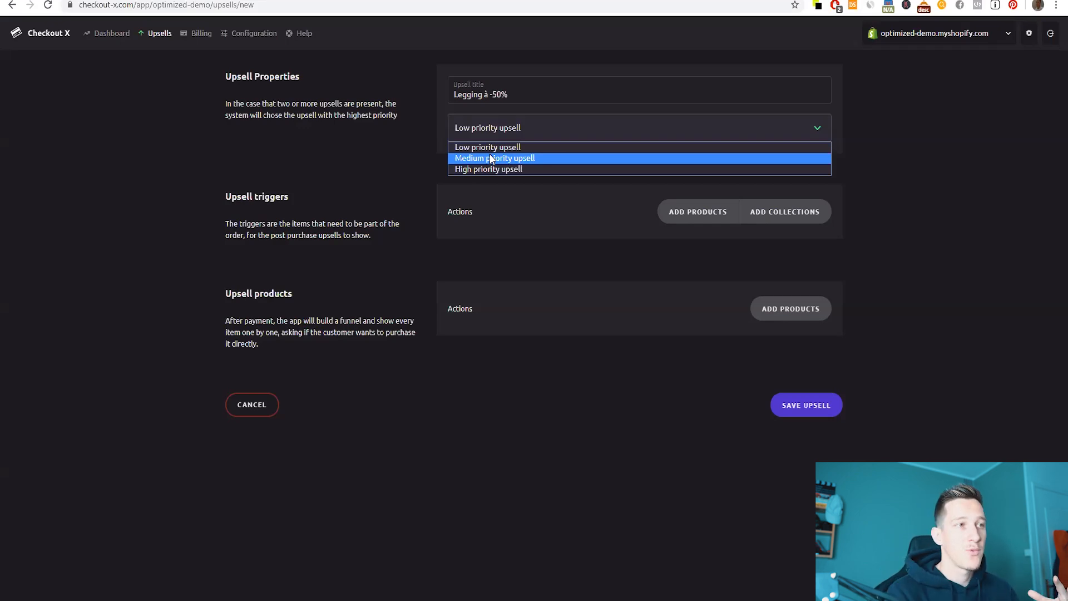
pyautogui.click(487, 169)
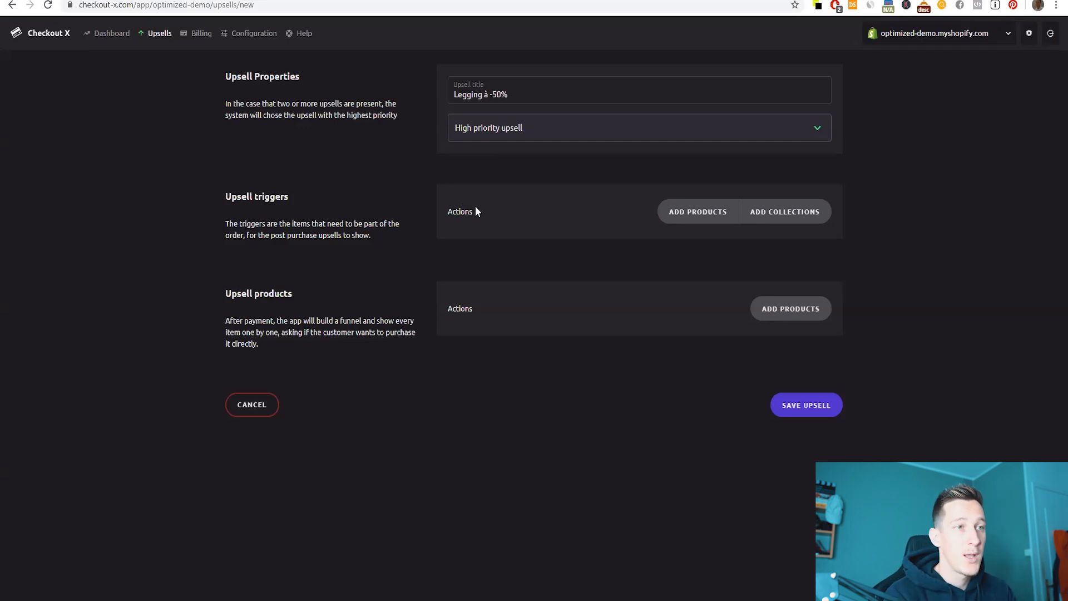
pyautogui.click(675, 211)
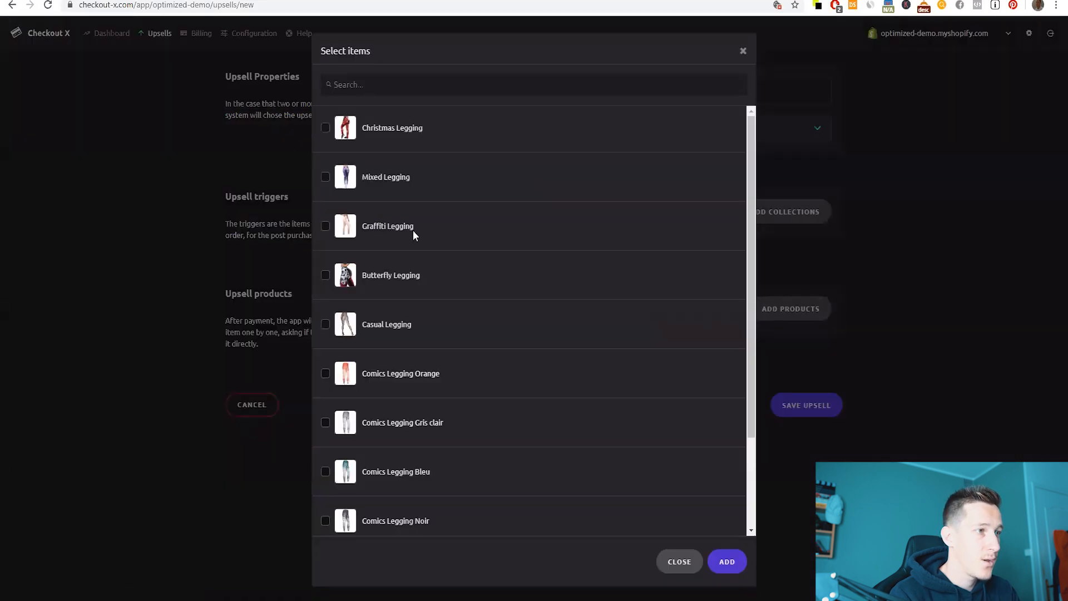
pyautogui.click(724, 562)
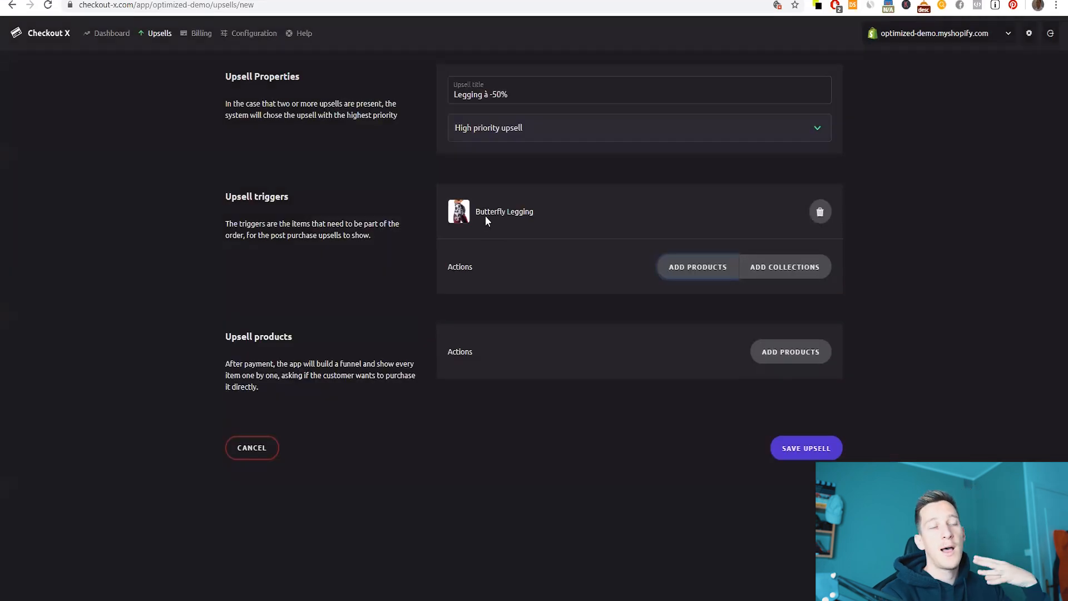
pyautogui.moveTo(475, 213); pyautogui.dragTo(548, 215)
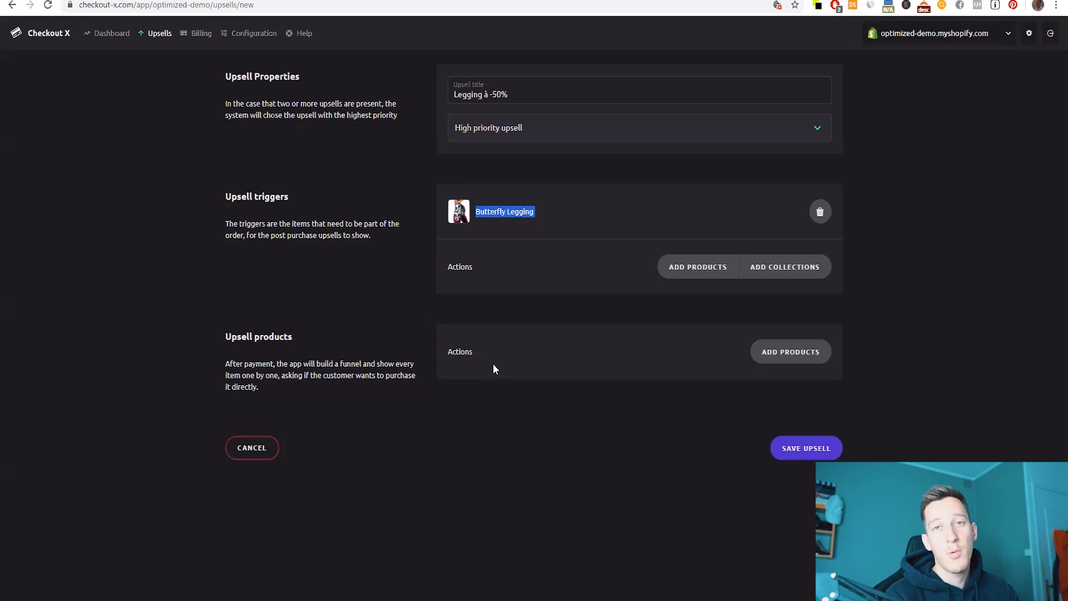
# - Select Christmas, Mixed and Graffiti Legging as the upsell products
pyautogui.click(787, 351)
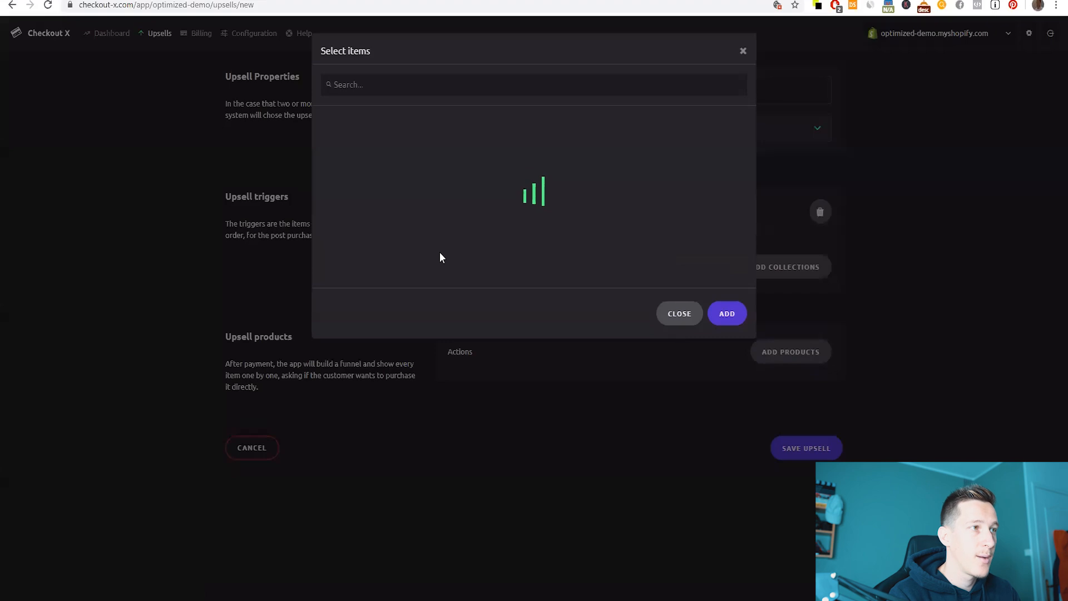
pyautogui.click(326, 127)
pyautogui.click(326, 177)
pyautogui.click(326, 226)
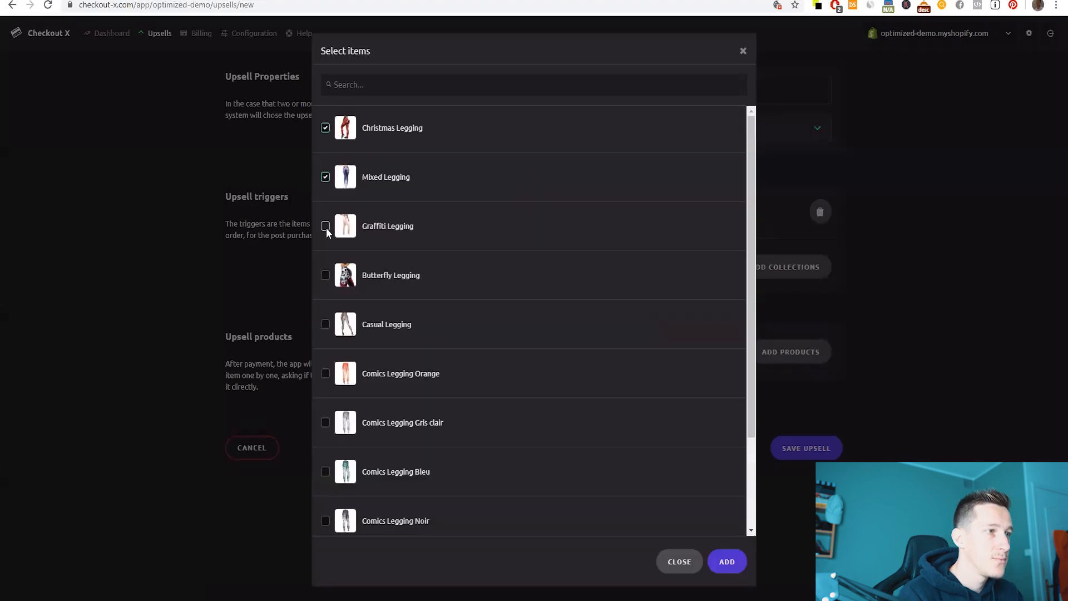
# - Add the three leggings and price Christmas Legging at 29.99 instead of 59.99 with an offer message
pyautogui.click(727, 562)
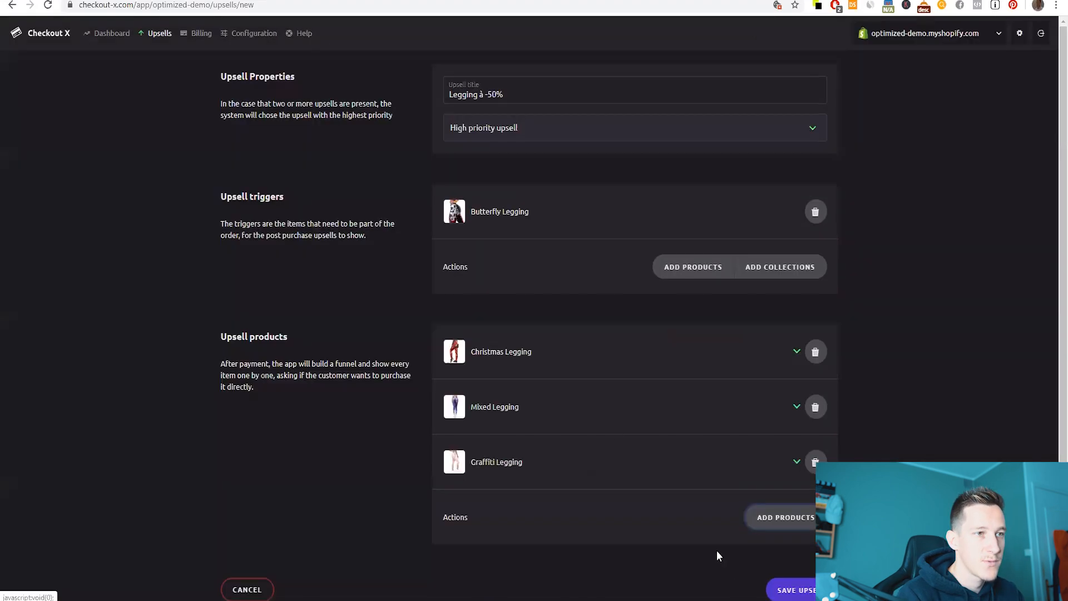
pyautogui.click(796, 352)
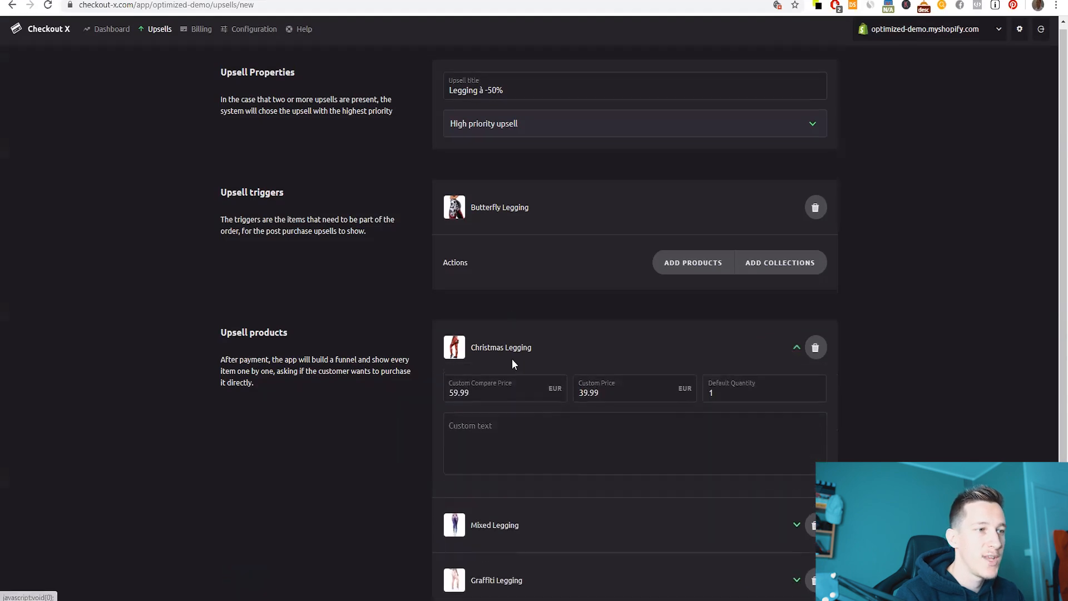
pyautogui.doubleClick(588, 393)
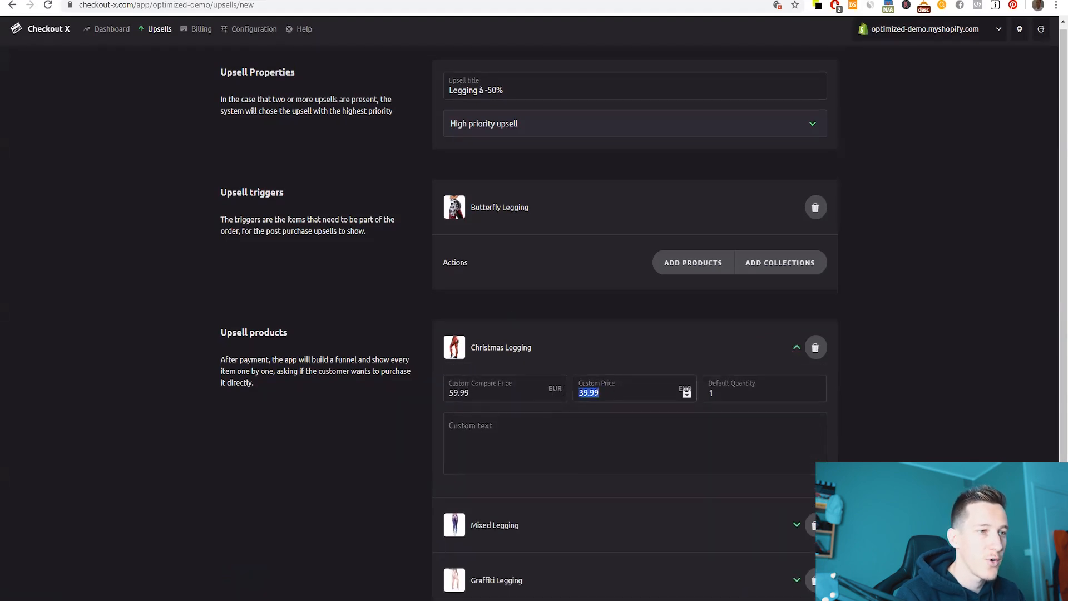
pyautogui.write('29.99')
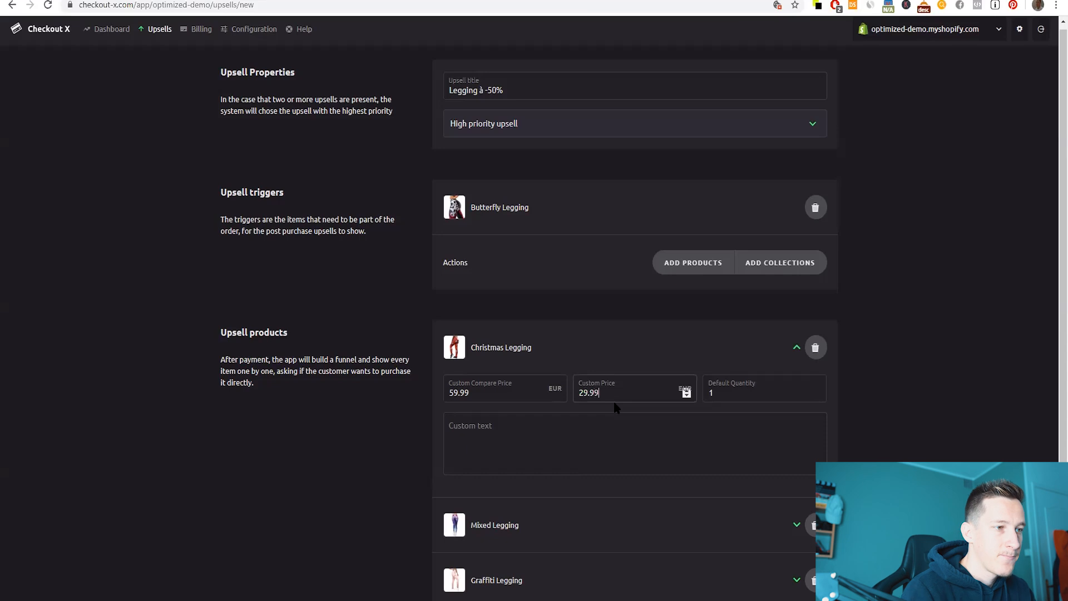
pyautogui.click(454, 395)
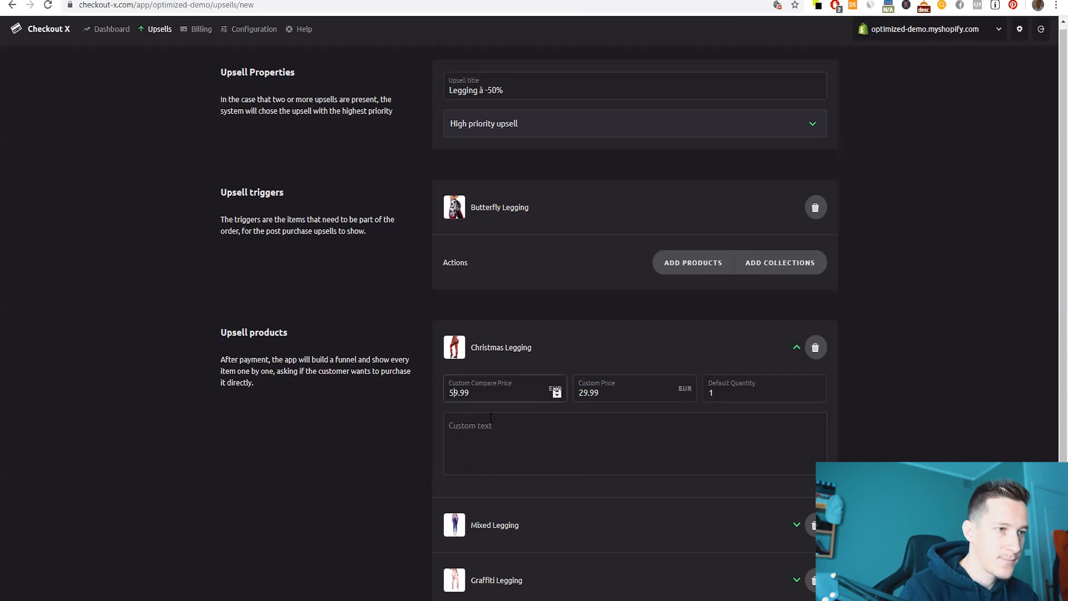
pyautogui.click(544, 441)
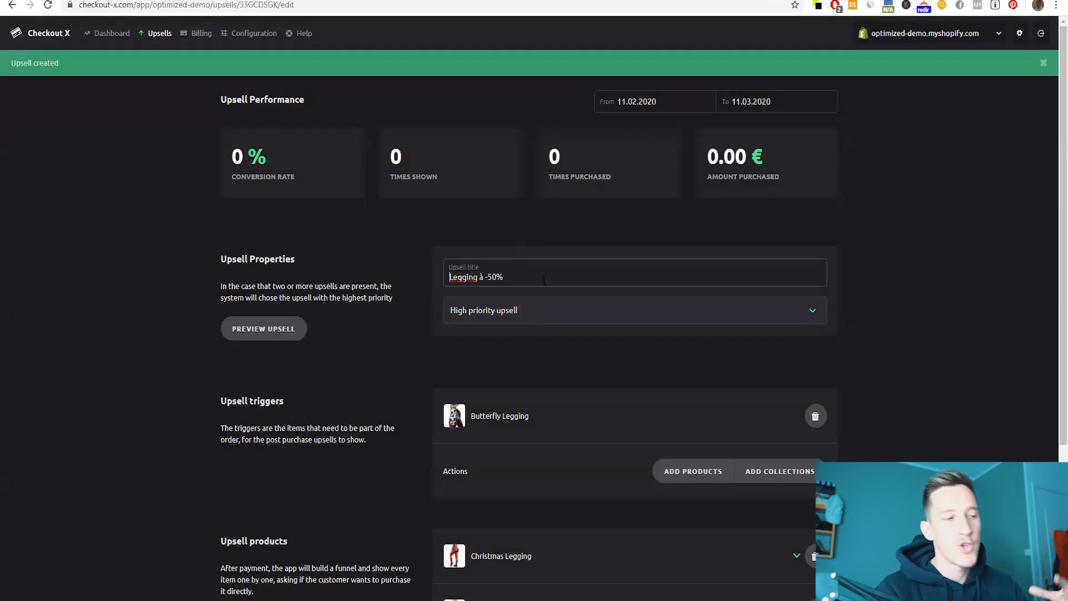
# - Review Christmas Legging's settings on the saved upsell and preview the upsell
pyautogui.scroll(-4, 544, 280)
pyautogui.click(796, 348)
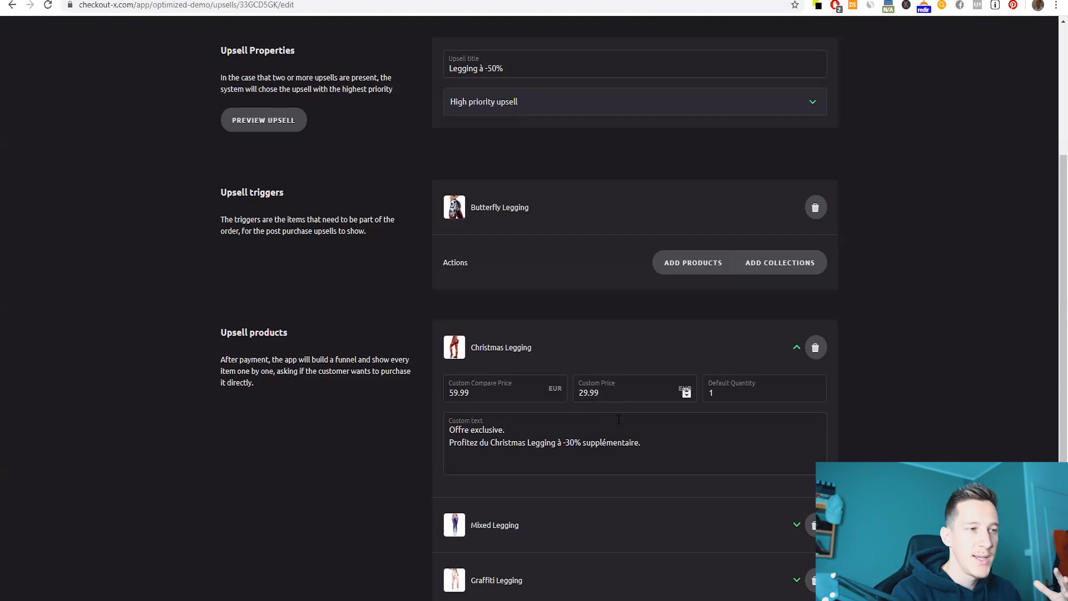
pyautogui.moveTo(542, 347); pyautogui.dragTo(471, 348)
pyautogui.click(553, 349)
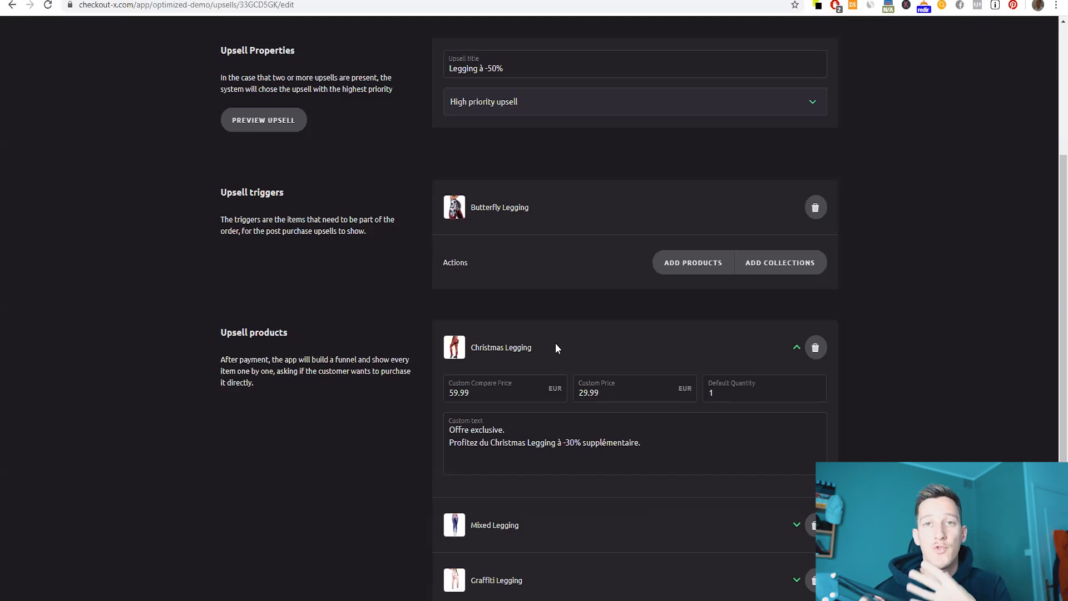
pyautogui.scroll(5, 556, 344)
pyautogui.scroll(-6, 517, 378)
pyautogui.scroll(5, 550, 380)
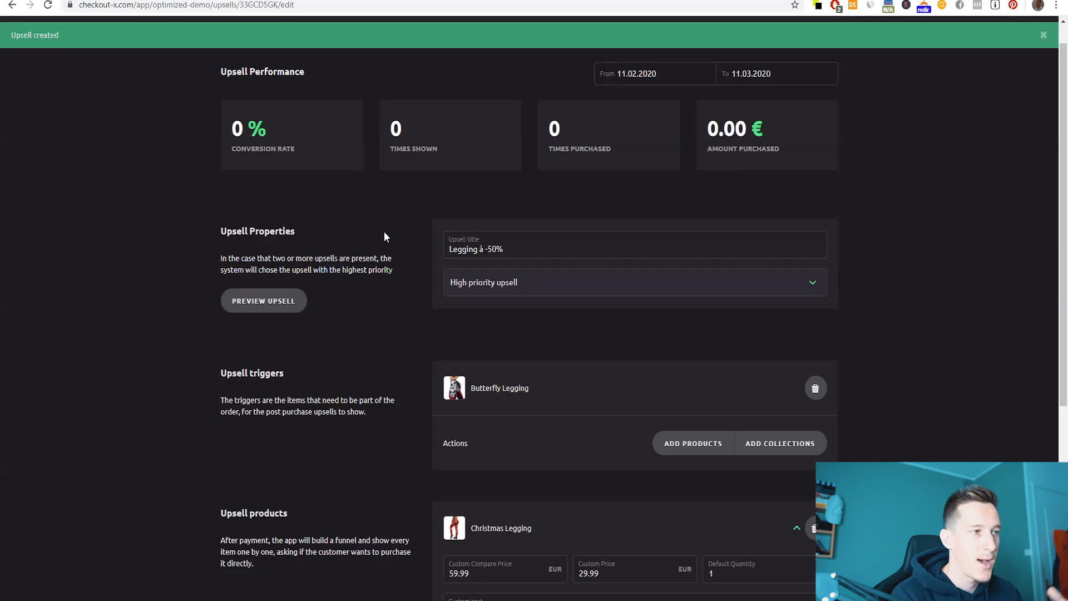
pyautogui.click(267, 305)
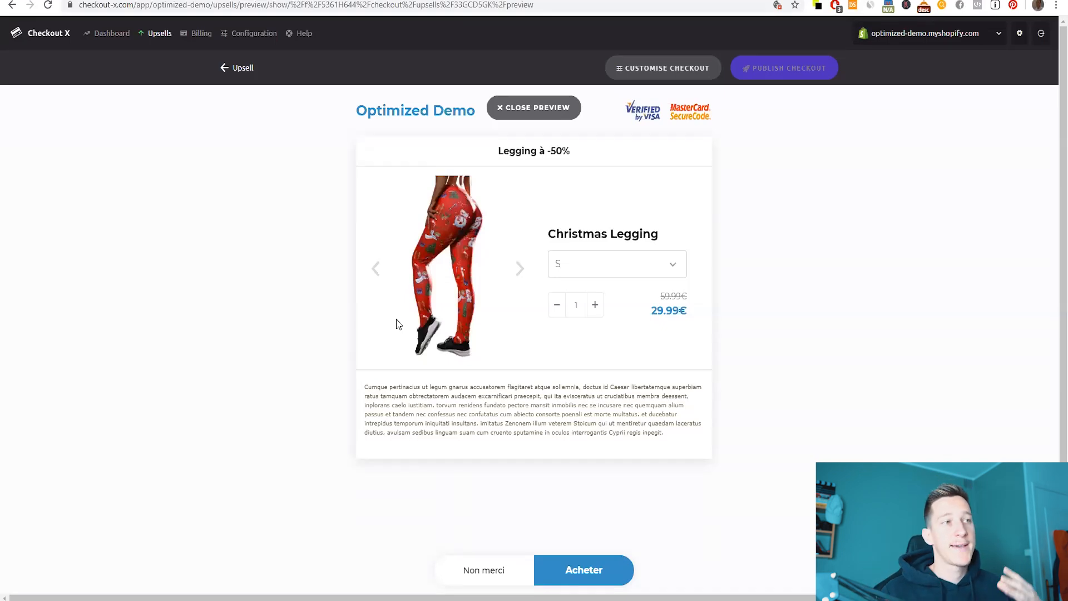
# - Inspect the 'Legging à -50%' Christmas Legging offer, browsing its photos and picking size M
pyautogui.moveTo(512, 154); pyautogui.dragTo(568, 155)
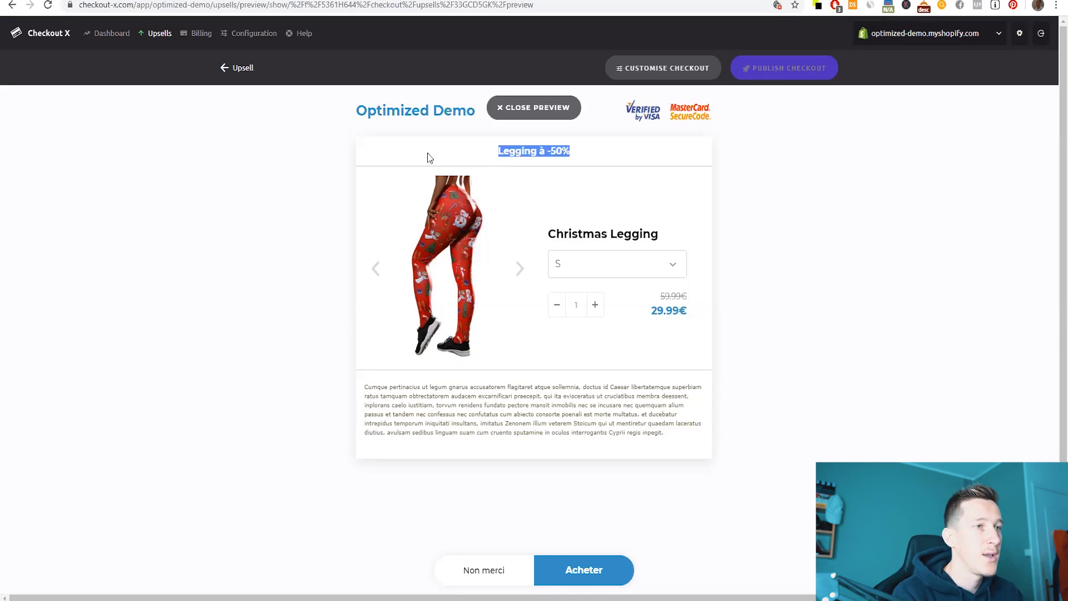
pyautogui.moveTo(498, 155); pyautogui.dragTo(615, 157)
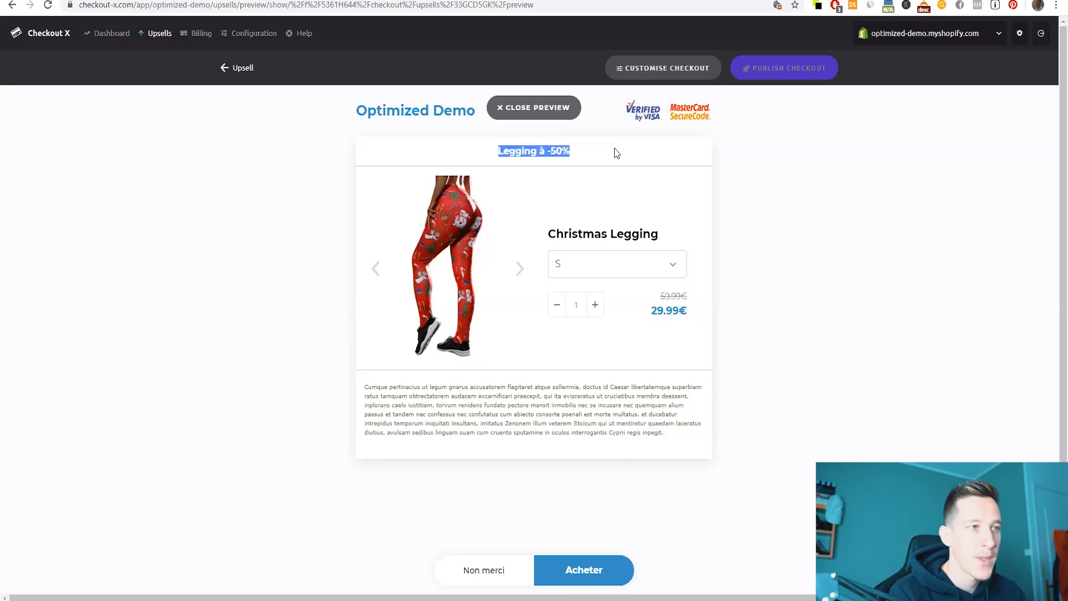
pyautogui.click(517, 270)
pyautogui.click(573, 265)
pyautogui.click(571, 296)
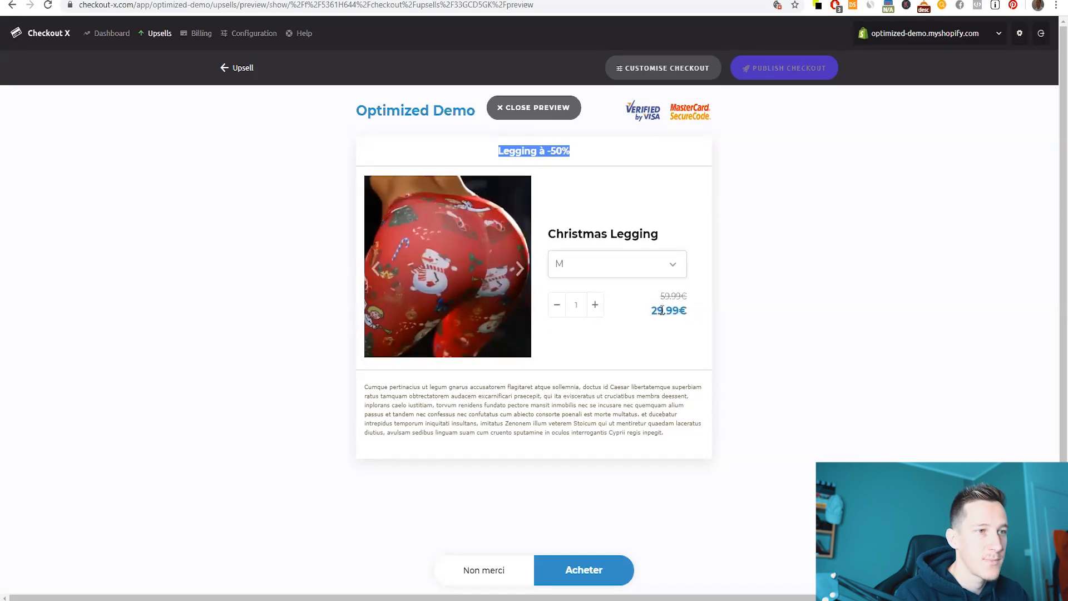
# - Examine the 29.99€ upsell price and the product description text
pyautogui.moveTo(651, 310); pyautogui.dragTo(701, 310)
pyautogui.click(639, 345)
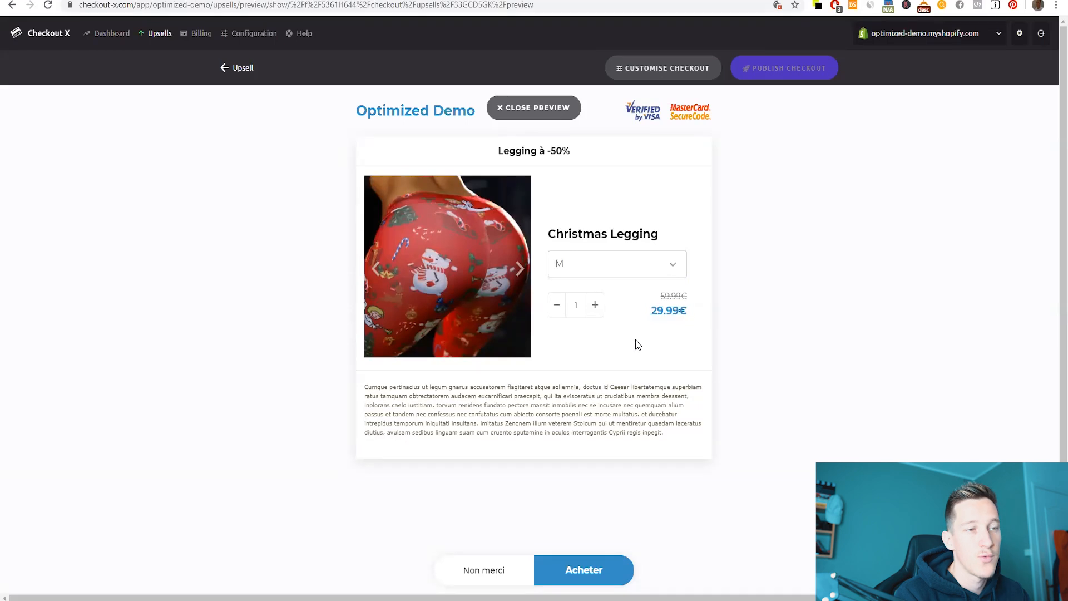
pyautogui.moveTo(665, 438); pyautogui.dragTo(361, 388)
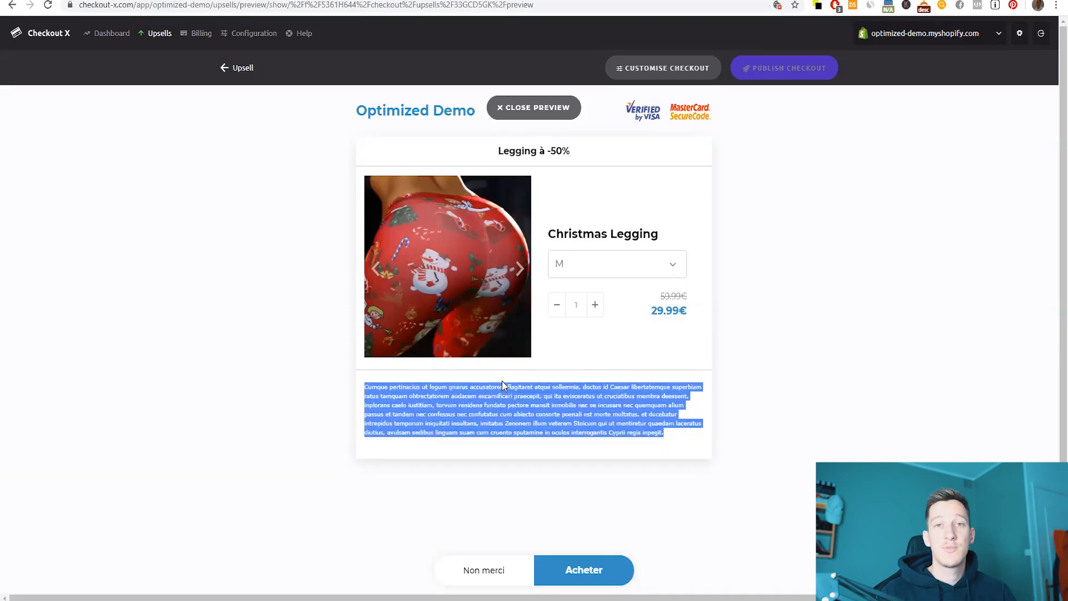
pyautogui.keyDown('shift'); pyautogui.click(375, 385); pyautogui.keyUp('shift')
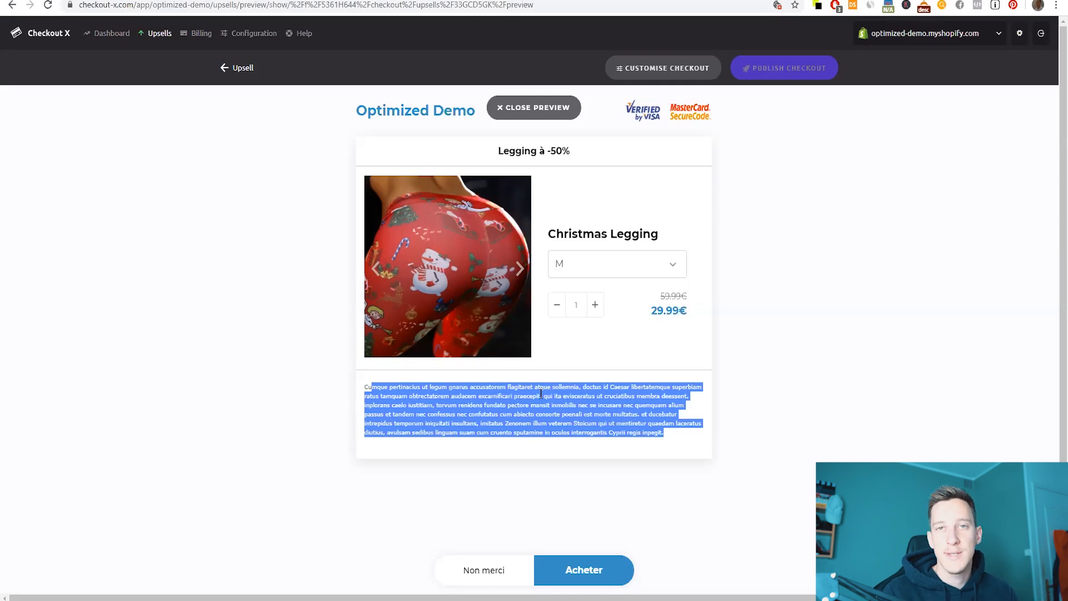
pyautogui.scroll(-1, 668, 334)
pyautogui.click(810, 314)
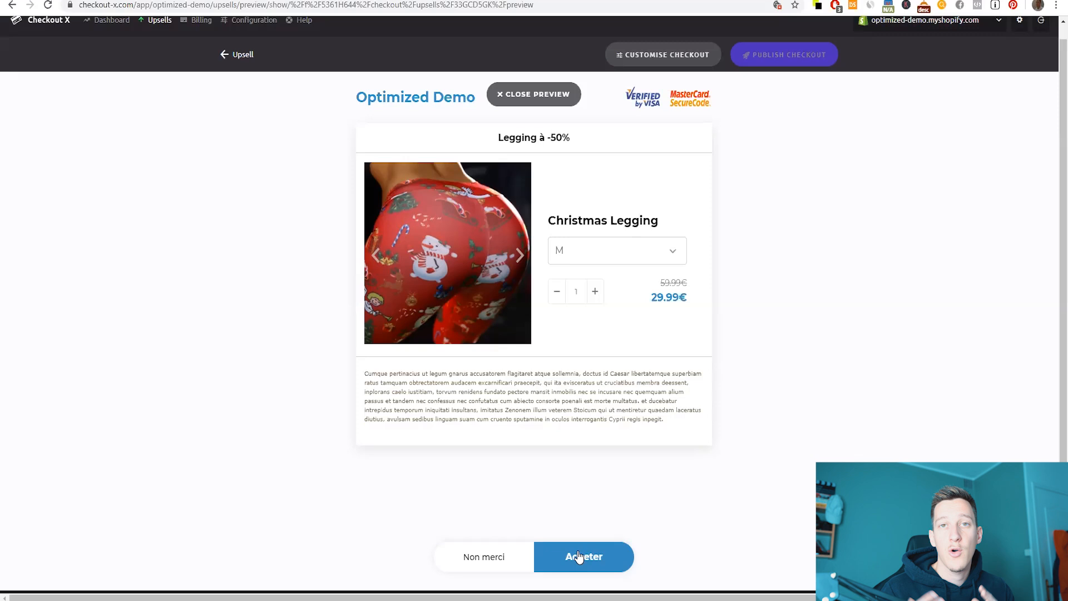
# - Decline the Christmas and Mixed Legging offers, then accept Graffiti Legging to finish at 79.98€
pyautogui.click(484, 557)
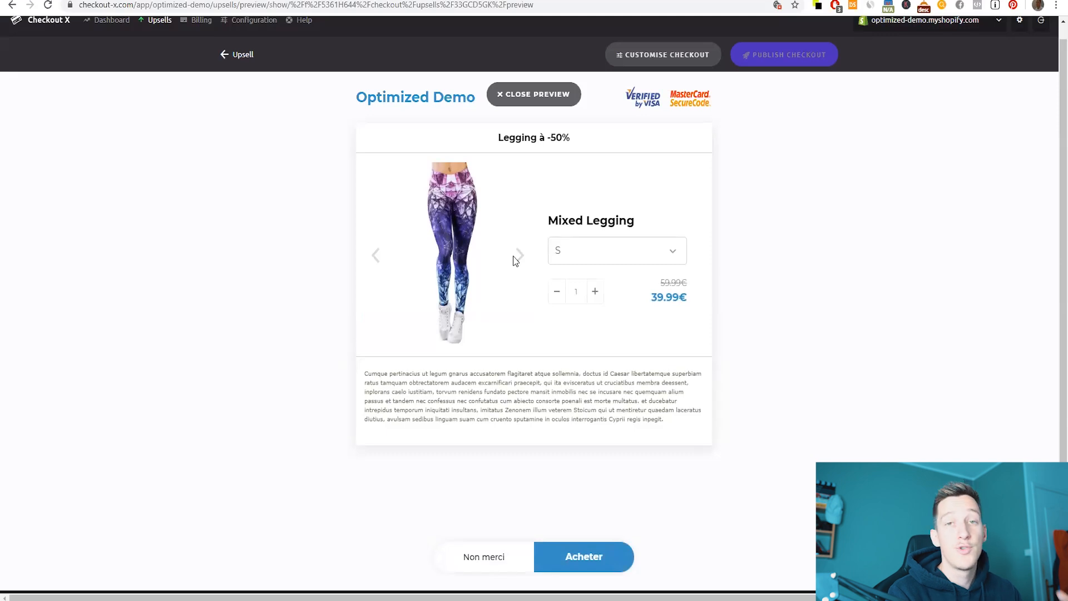
pyautogui.click(477, 560)
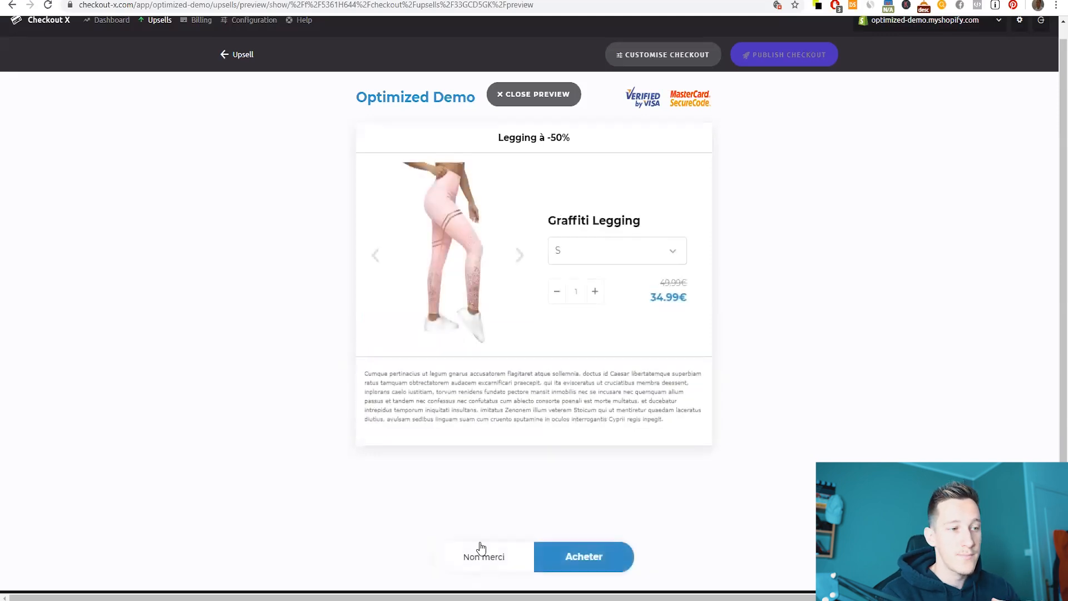
pyautogui.click(565, 549)
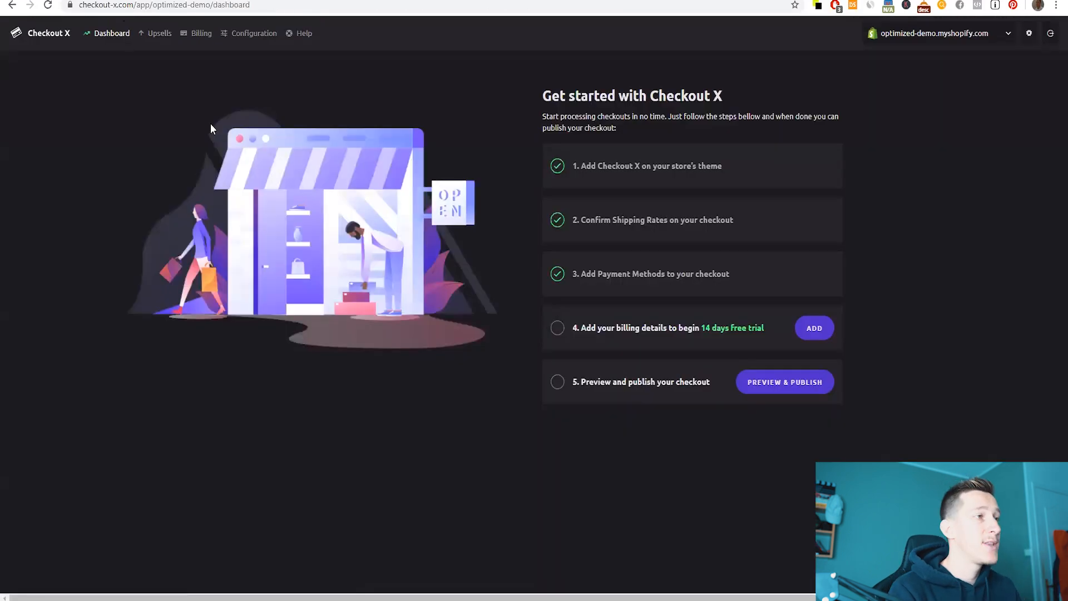
# - In Configuration's Integrations tab, expand Facebook Ads Pixel, Google Analytics and Klaviyo to show their ID fields
pyautogui.click(242, 33)
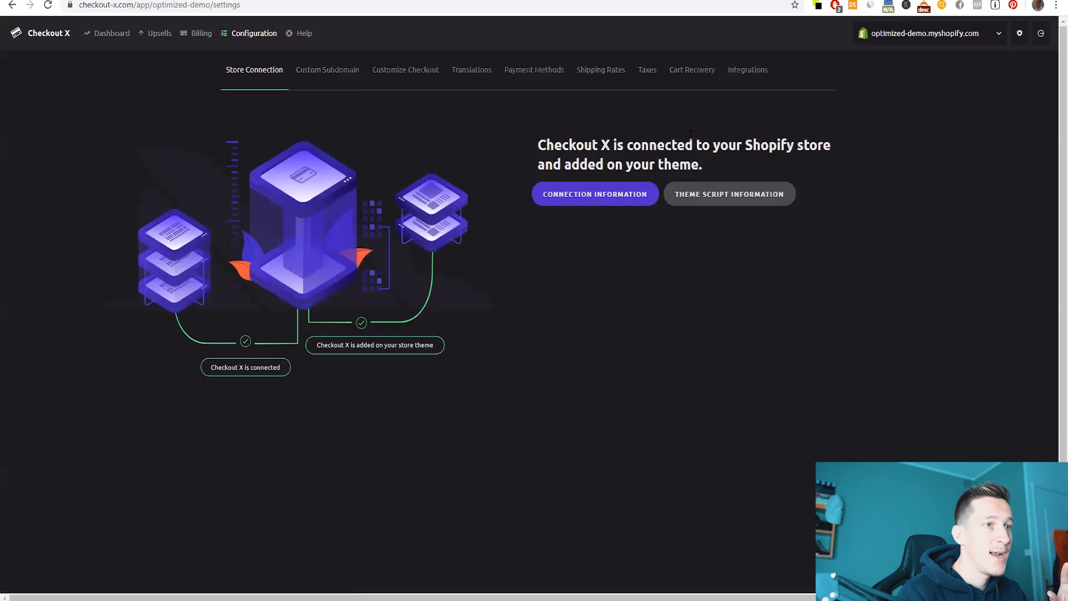
pyautogui.click(746, 71)
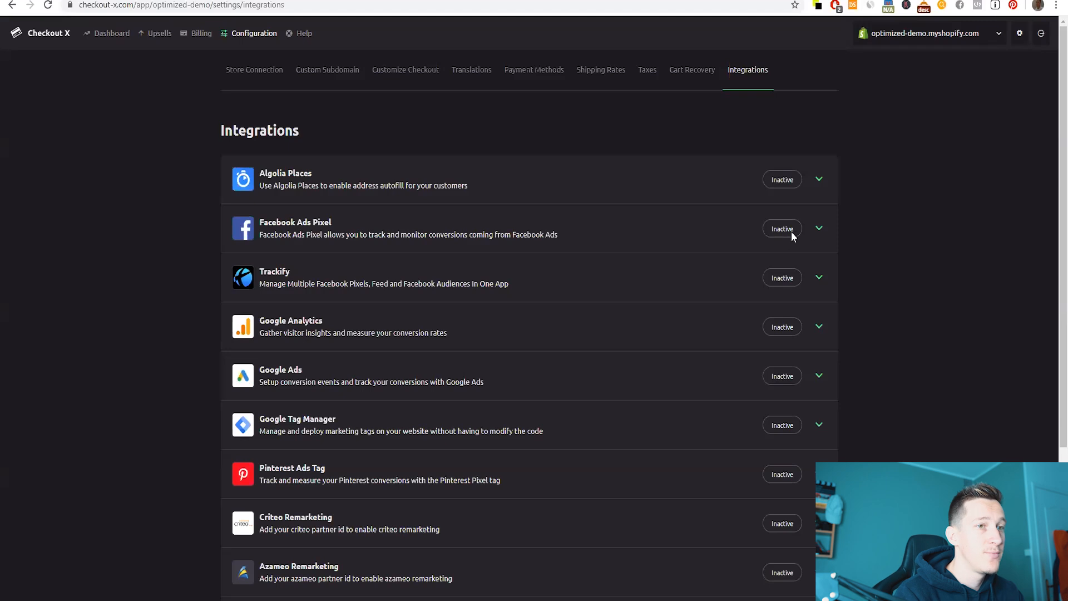
pyautogui.click(818, 235)
pyautogui.click(273, 268)
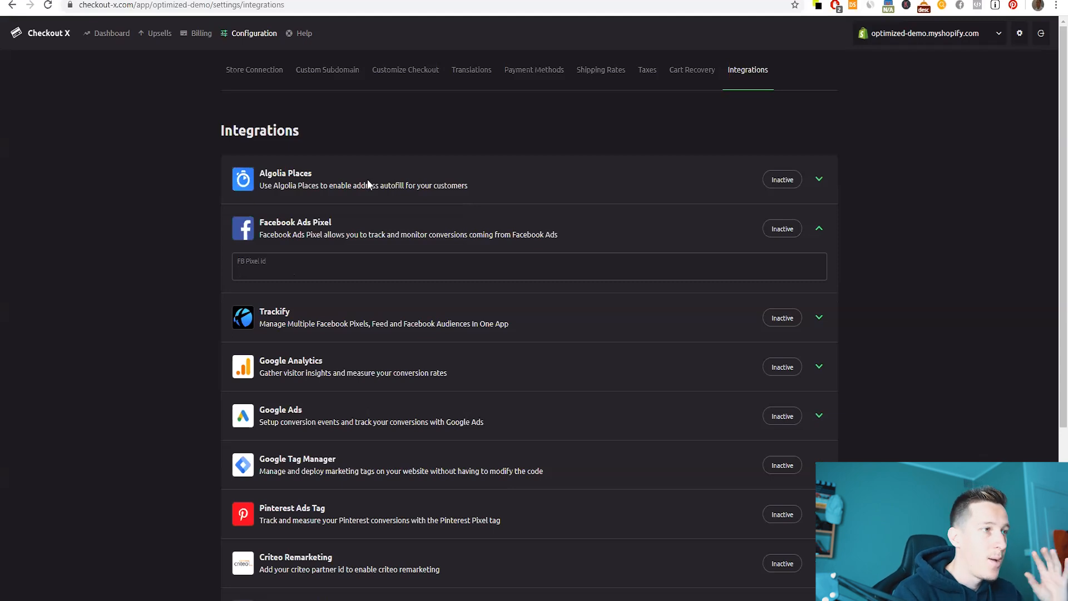
pyautogui.scroll(-2, 390, 311)
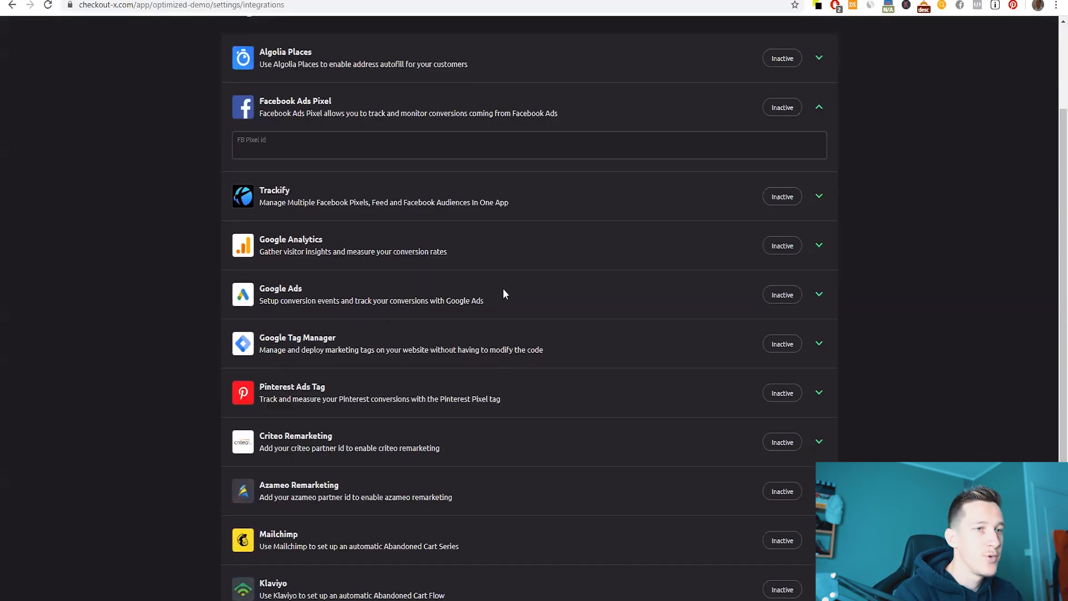
pyautogui.click(820, 245)
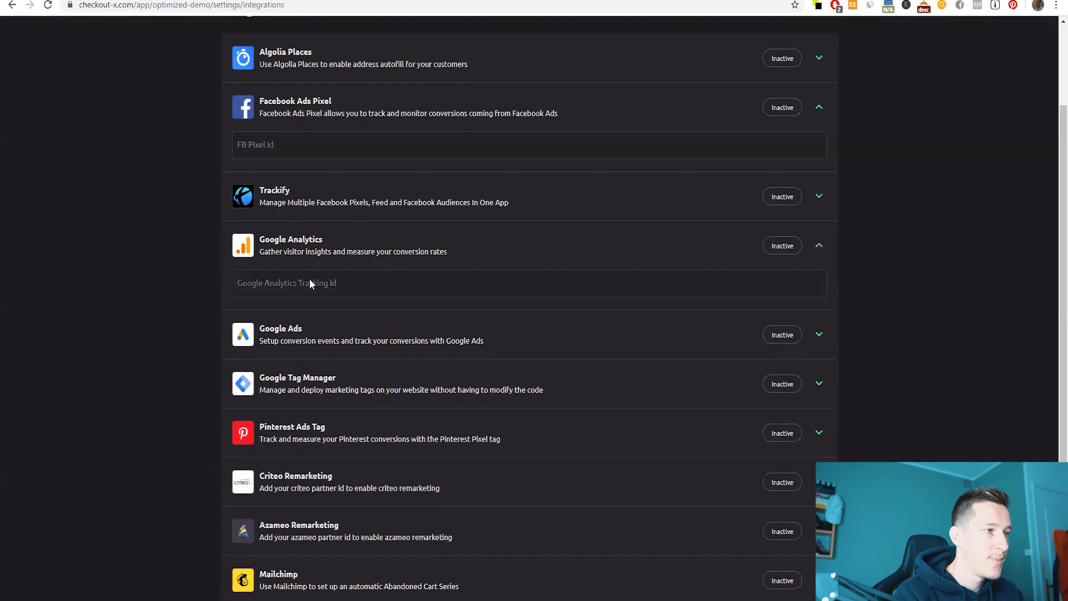
pyautogui.scroll(-2, 343, 306)
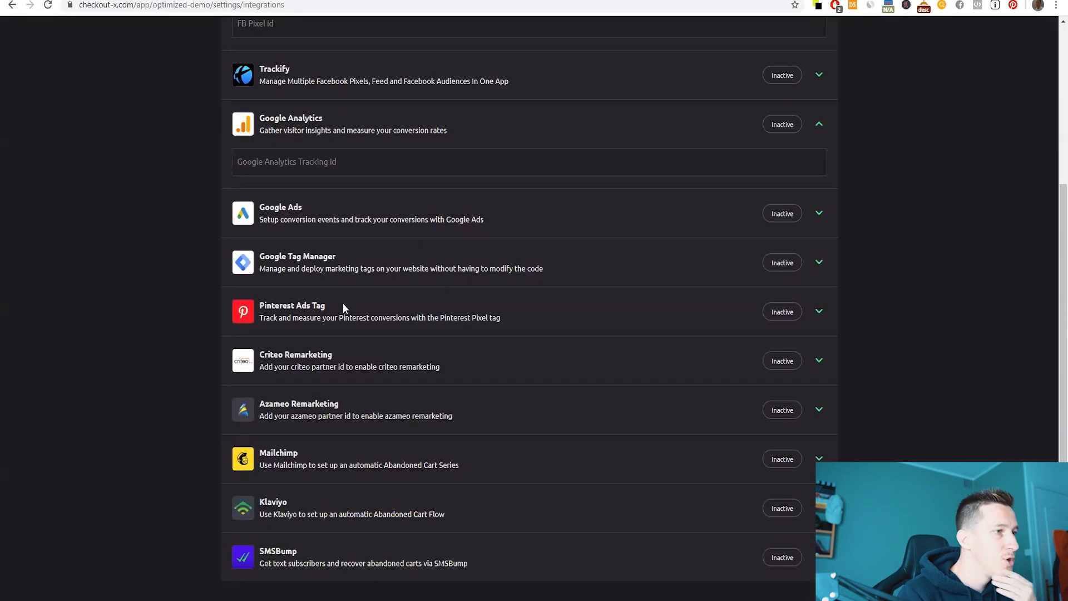
pyautogui.click(808, 527)
pyautogui.scroll(-2, 296, 425)
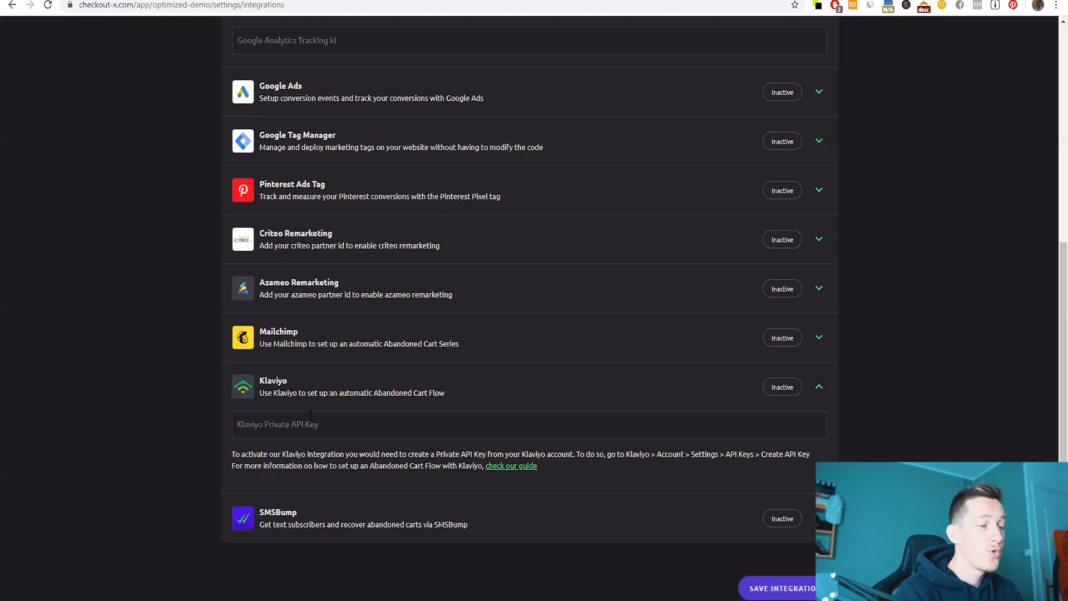
pyautogui.scroll(7, 382, 372)
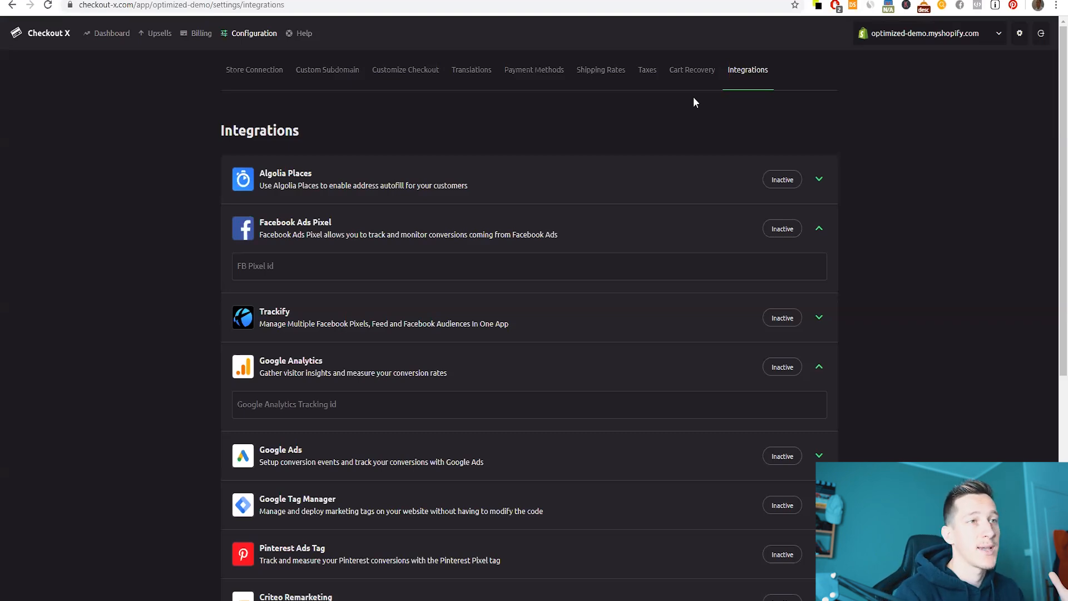
# - In Cart Recovery, add a new recovery email scheduled for one day after checkout
pyautogui.click(688, 76)
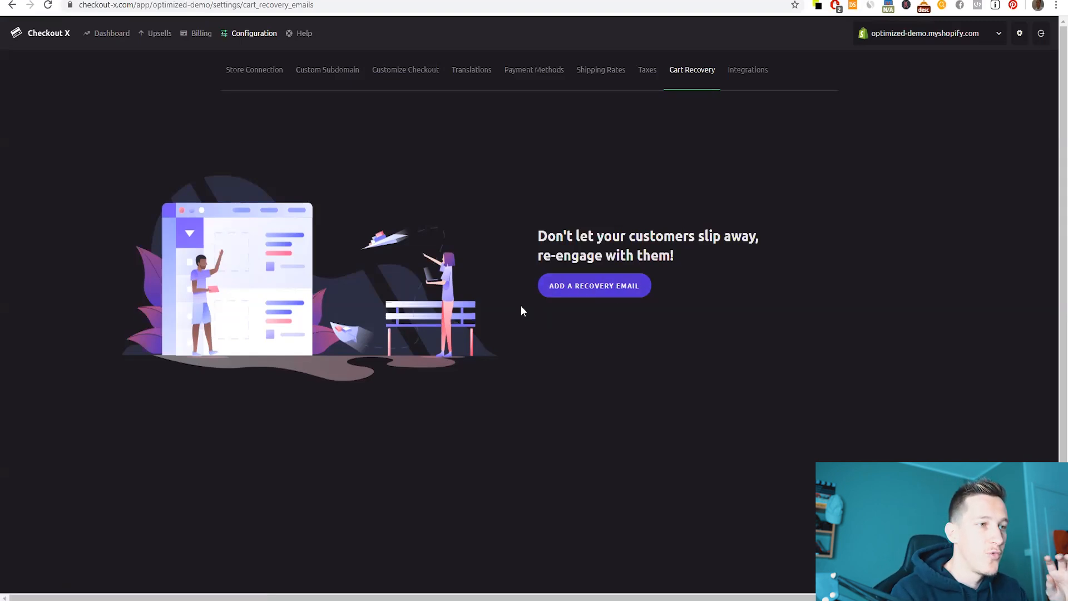
pyautogui.click(590, 287)
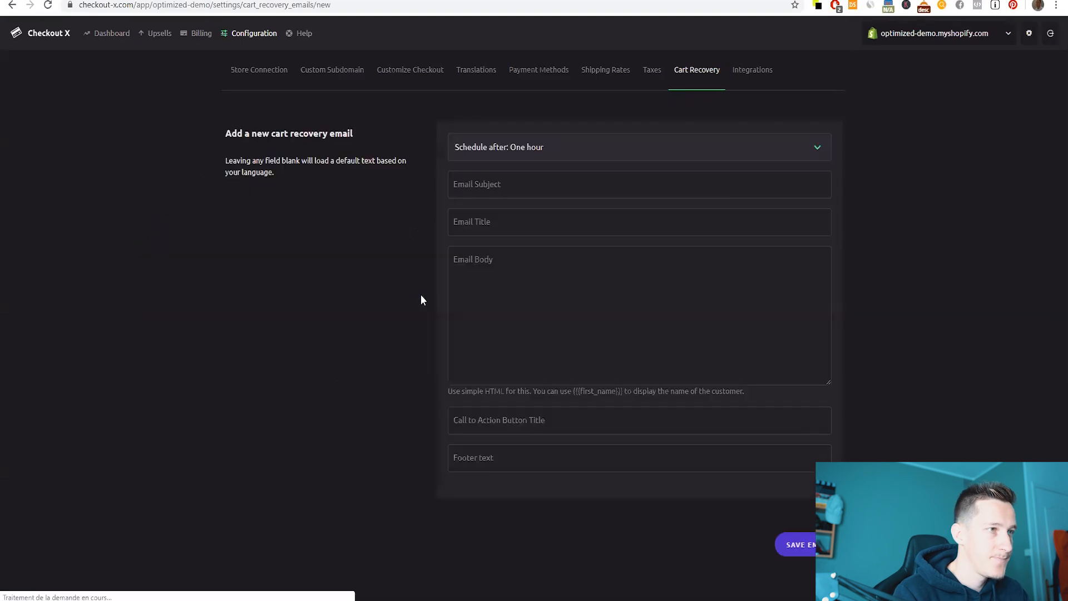
pyautogui.click(516, 146)
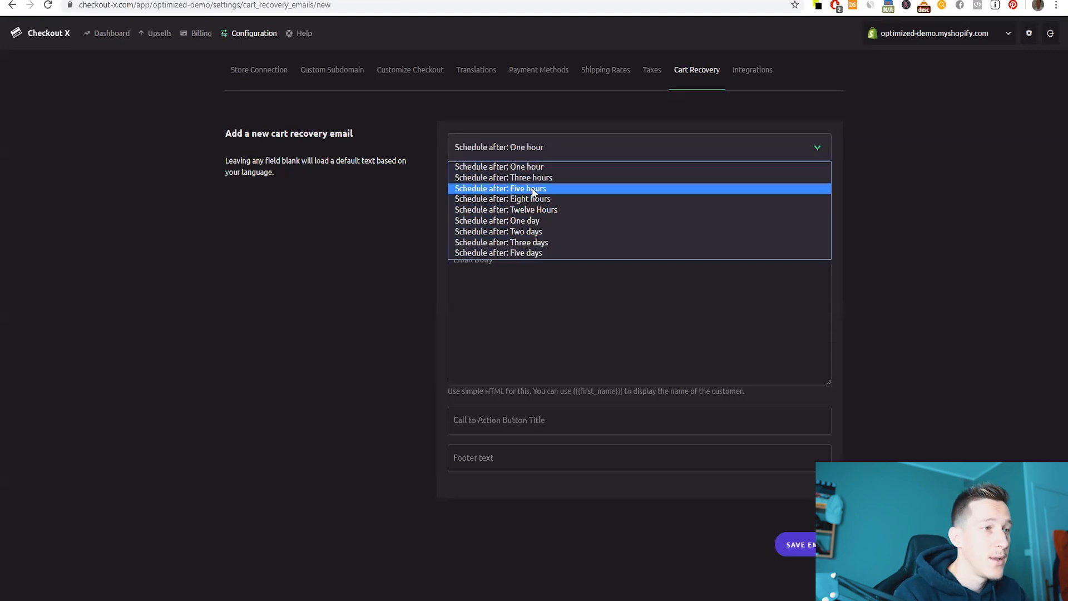
pyautogui.click(532, 221)
# - Look over the email's subject, title, body, call to action and footer fields
pyautogui.click(498, 188)
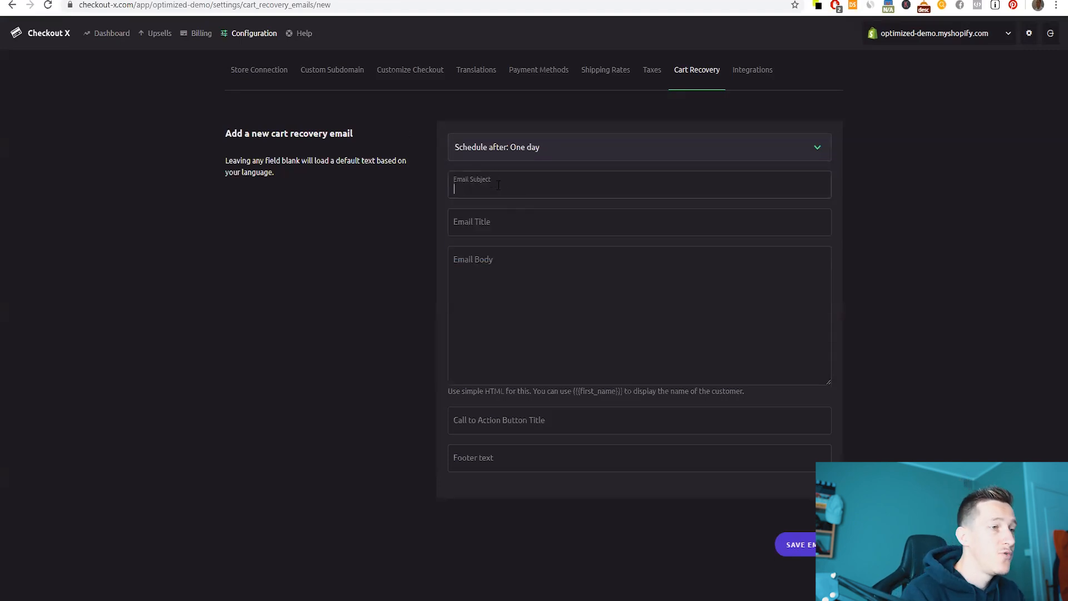
pyautogui.click(496, 222)
pyautogui.click(495, 274)
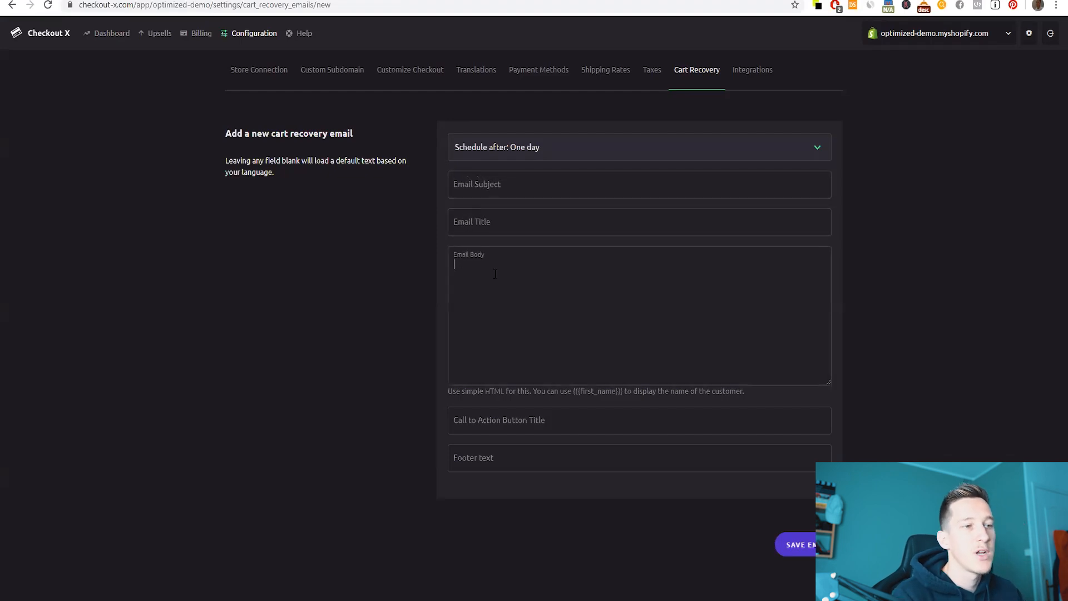
pyautogui.click(518, 426)
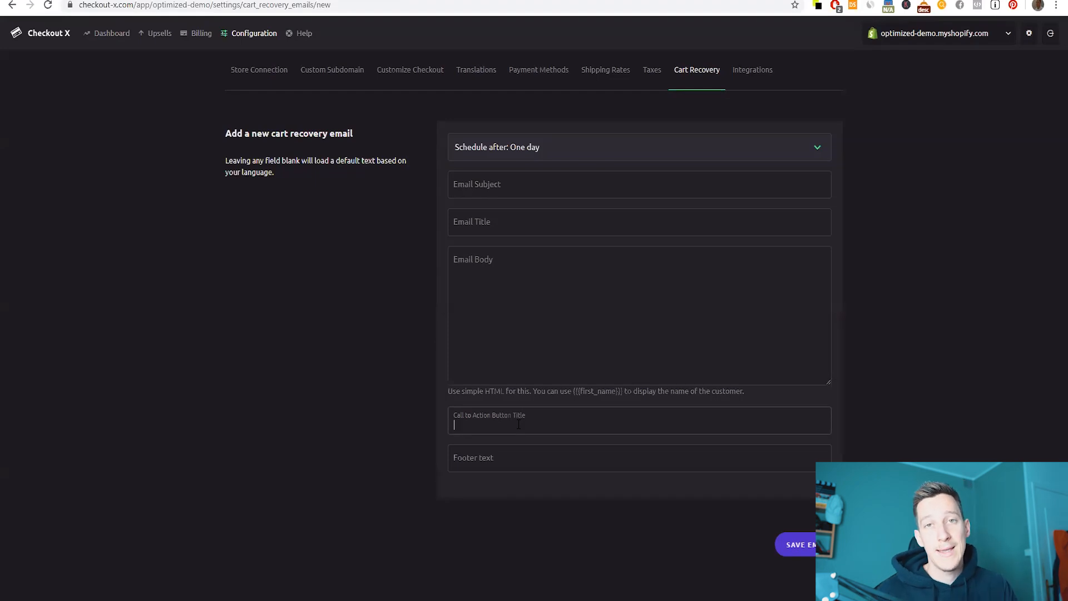
pyautogui.click(493, 454)
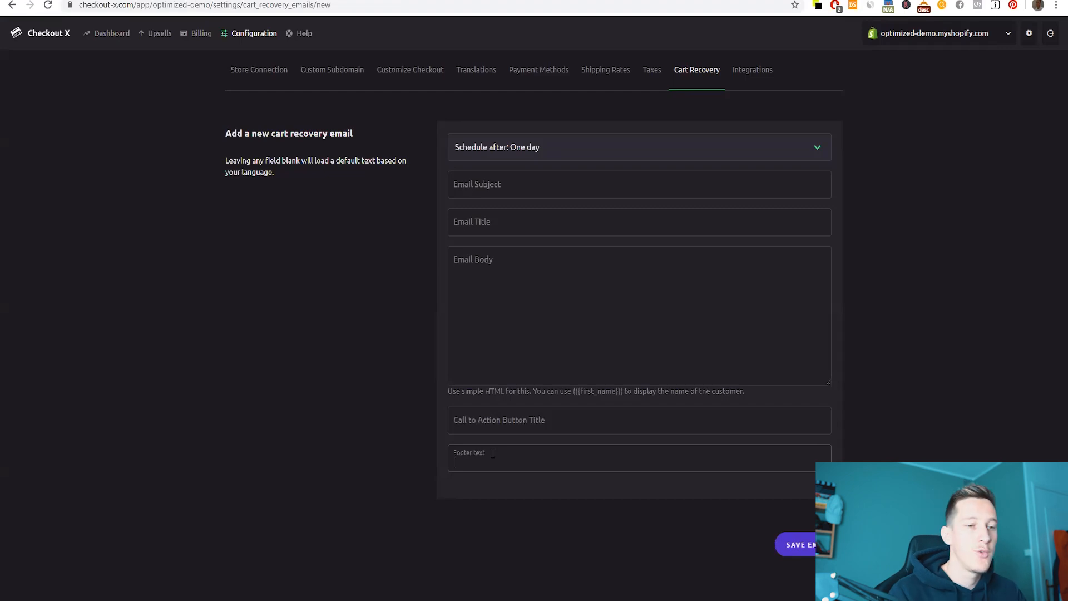
pyautogui.click(492, 306)
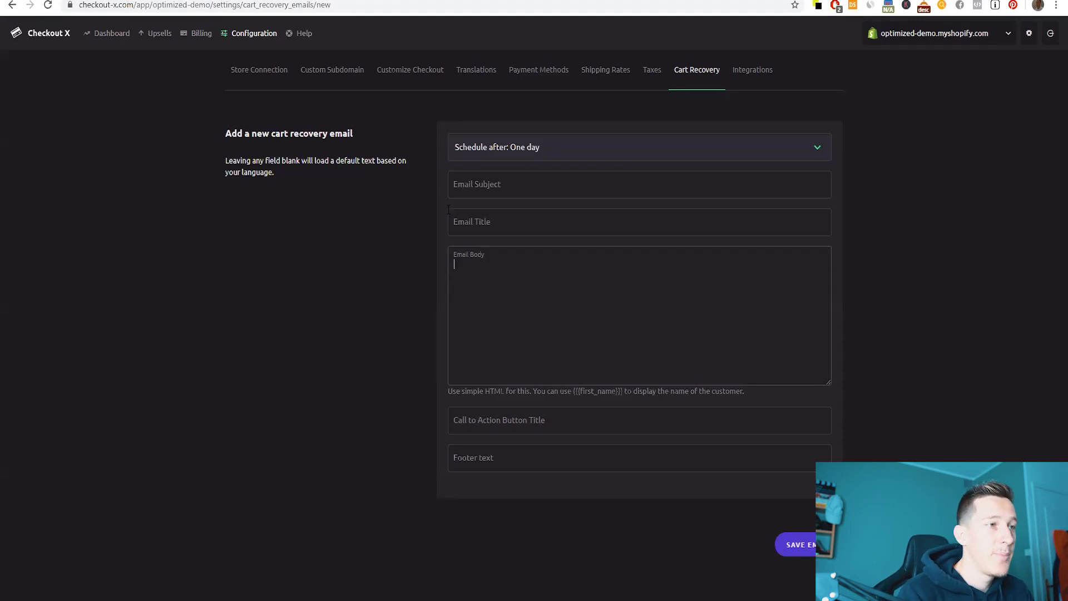
# - Enter subject and title 'test', body 'etstt', call to action 'estst', and save the email
pyautogui.click(506, 187)
pyautogui.write('test')
pyautogui.press('Tab')
pyautogui.write('test')
pyautogui.press('Tab')
pyautogui.write('etstt')
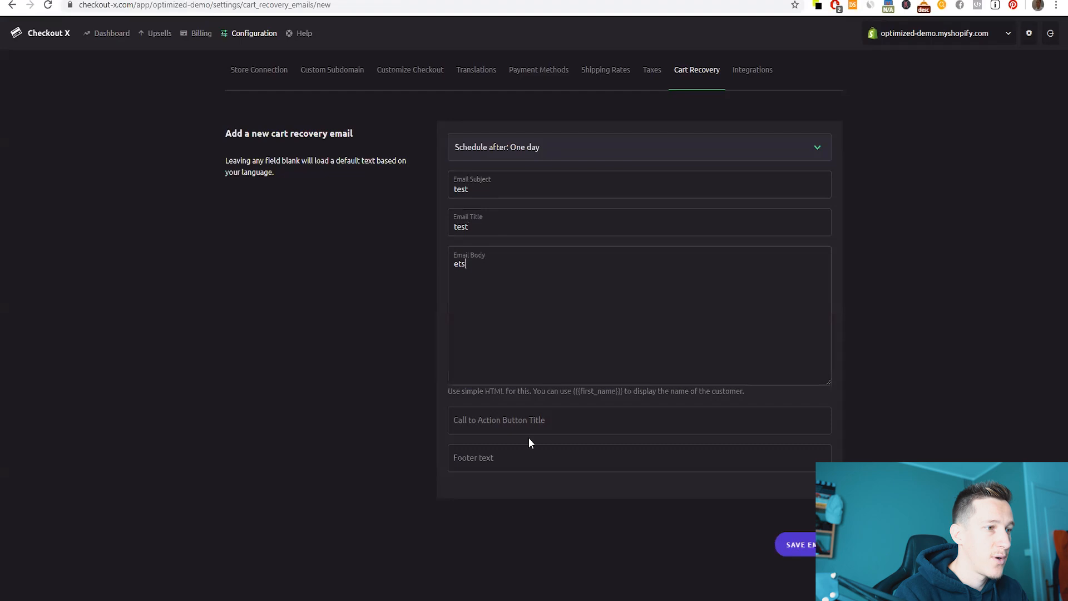
pyautogui.click(547, 430)
pyautogui.write('estst')
pyautogui.click(800, 541)
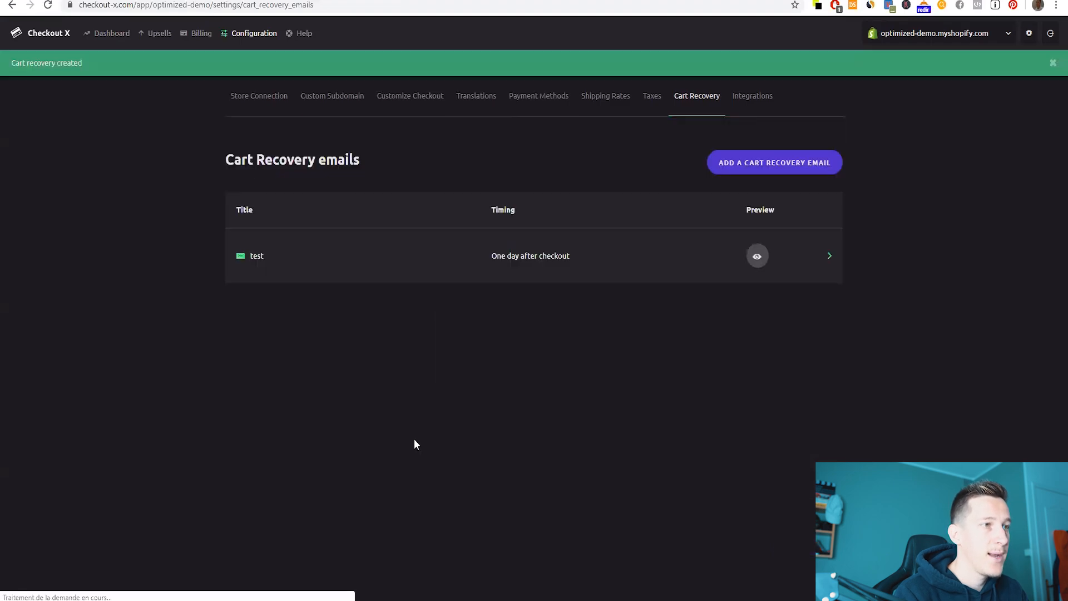
# - Add a second recovery email scheduled for three days after checkout
pyautogui.click(761, 164)
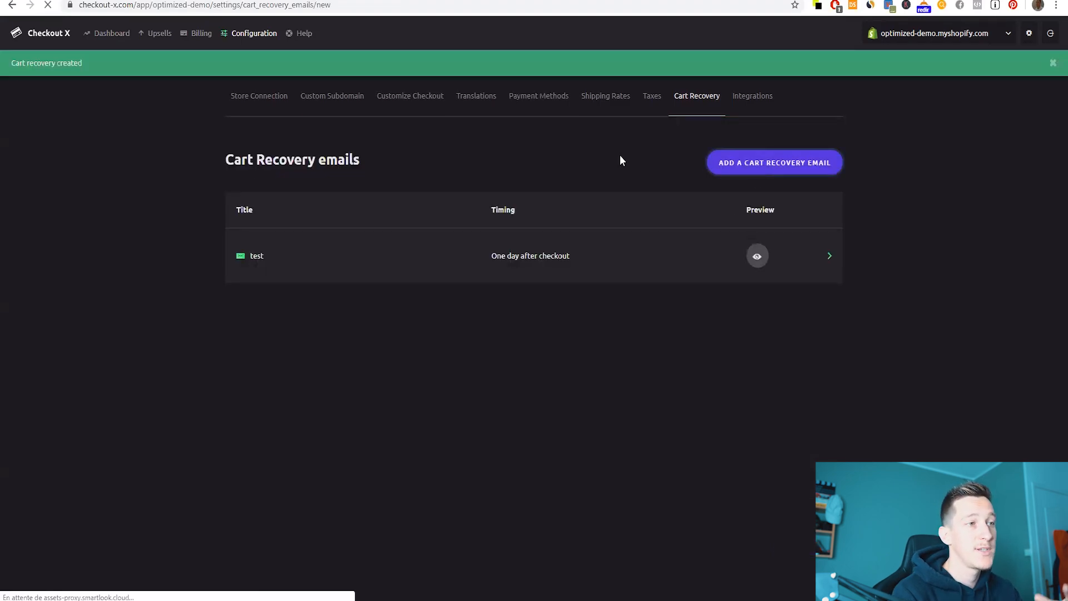
pyautogui.click(535, 157)
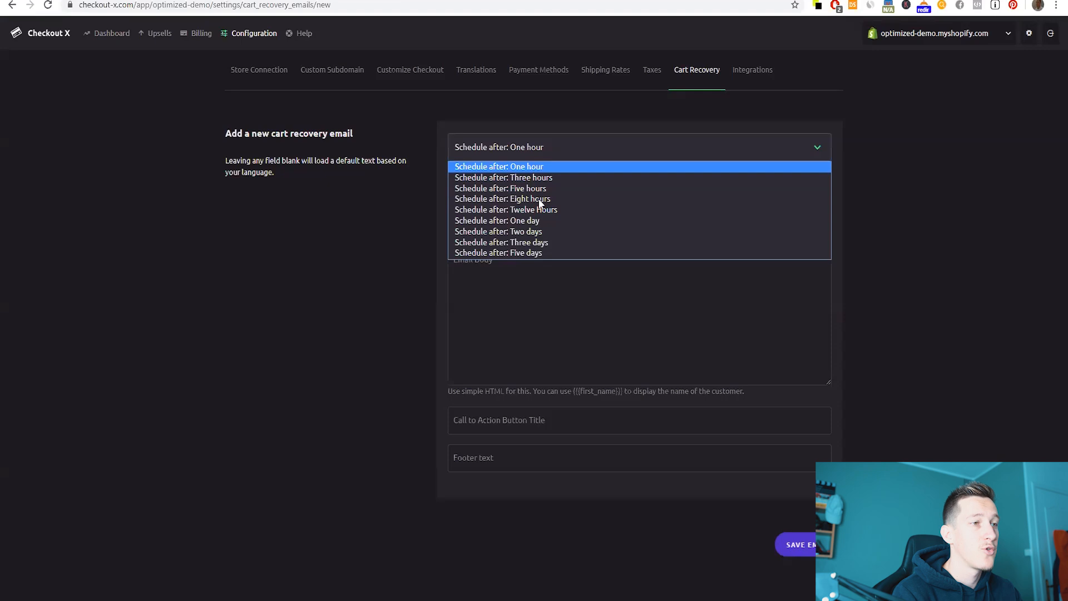
pyautogui.click(533, 244)
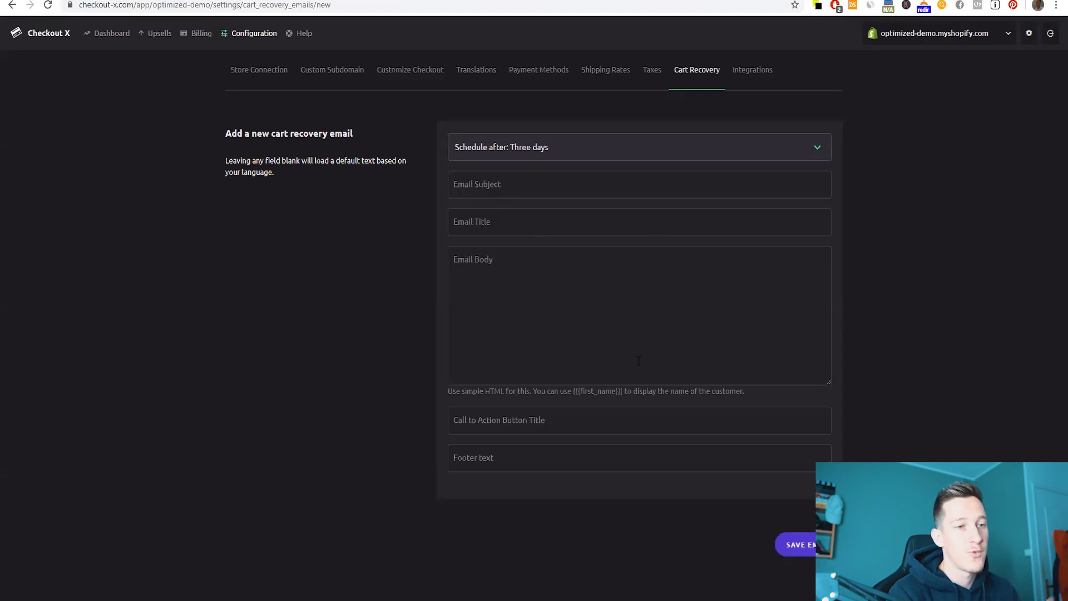